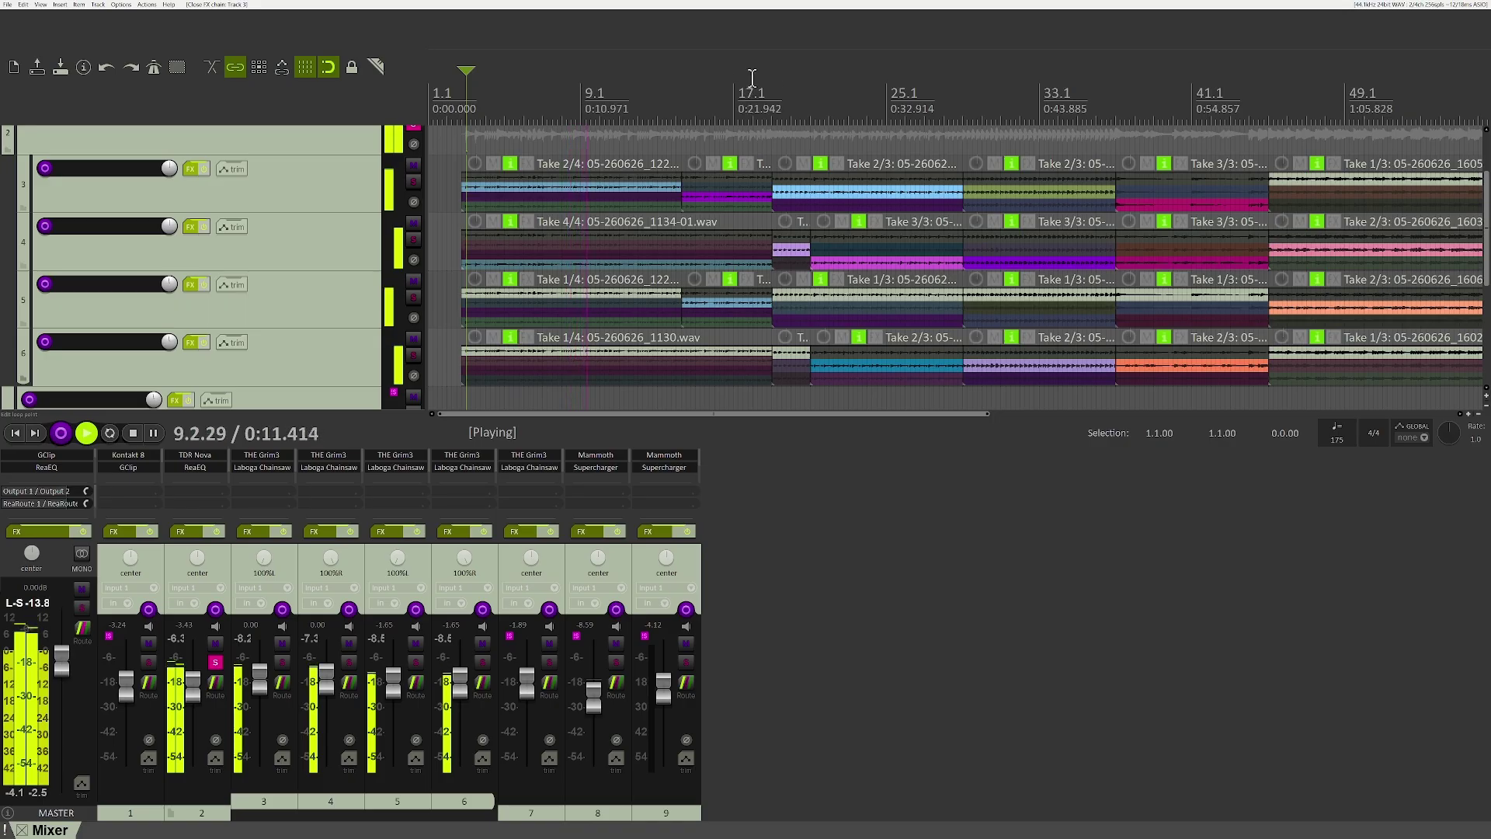
Listen to the guitars from around bars 14 and 19, and stop playback
click(684, 109)
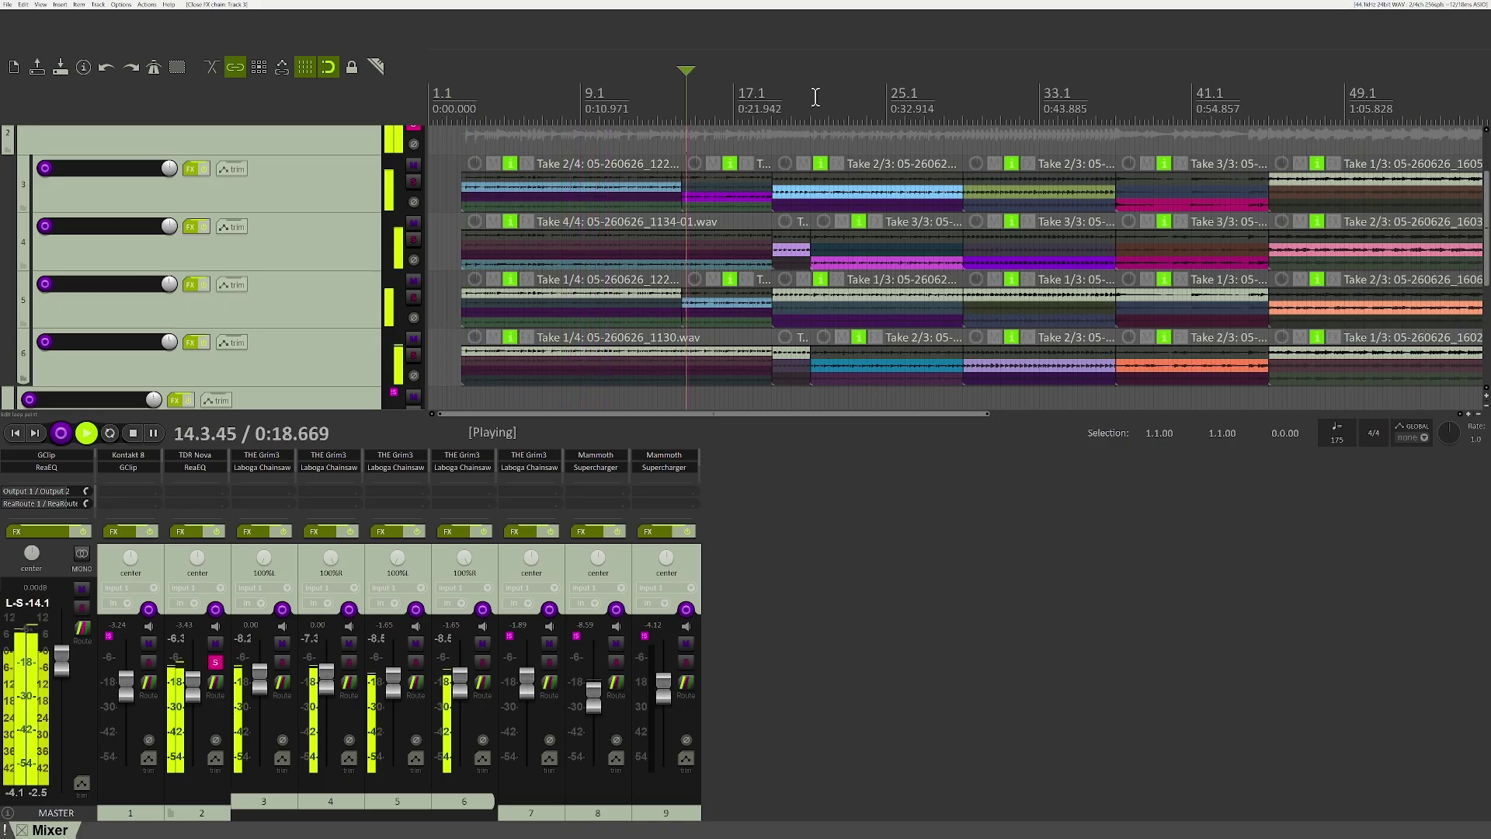
click(776, 88)
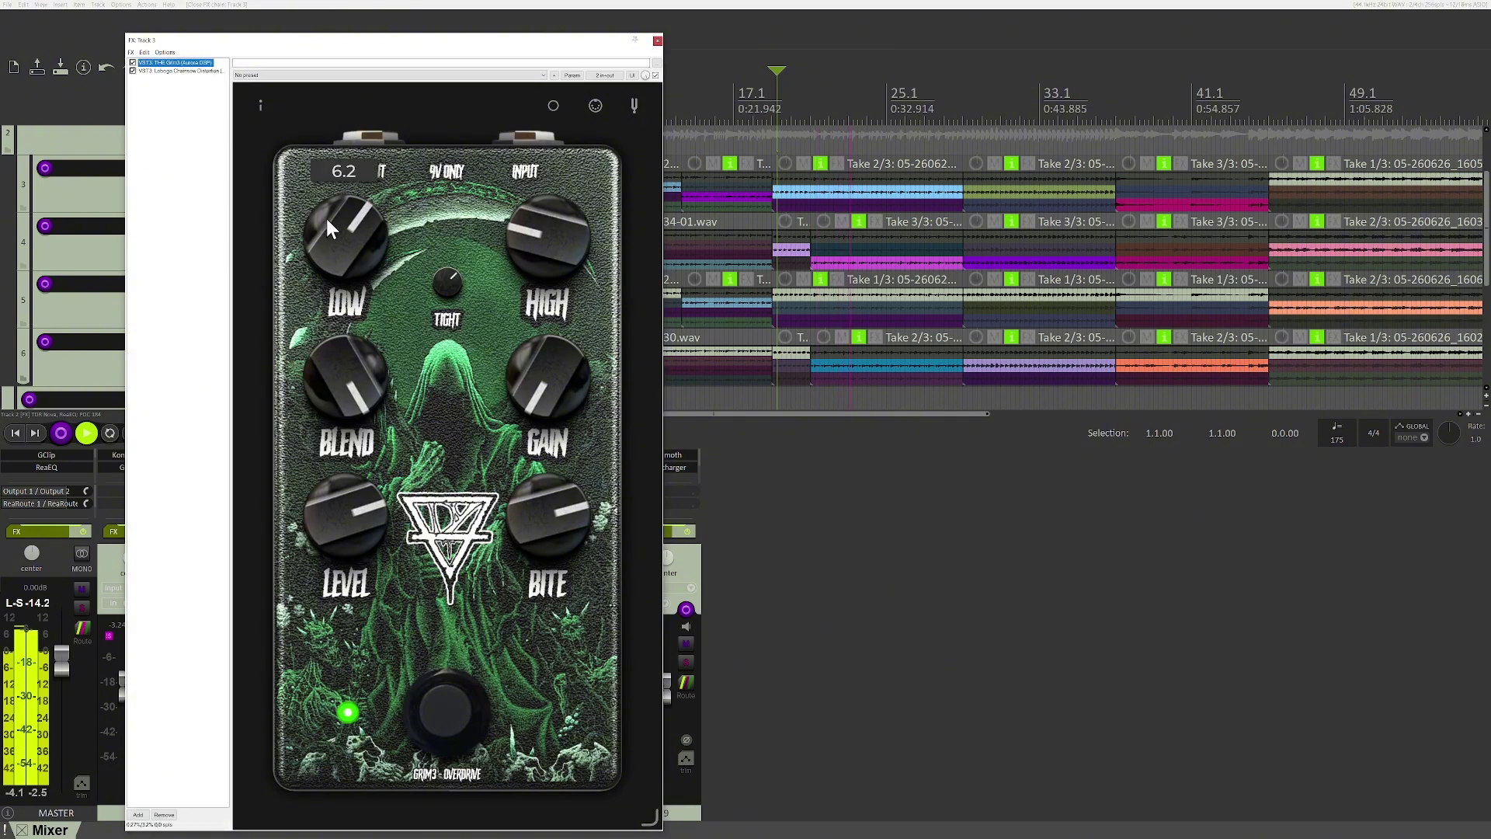
key(space)
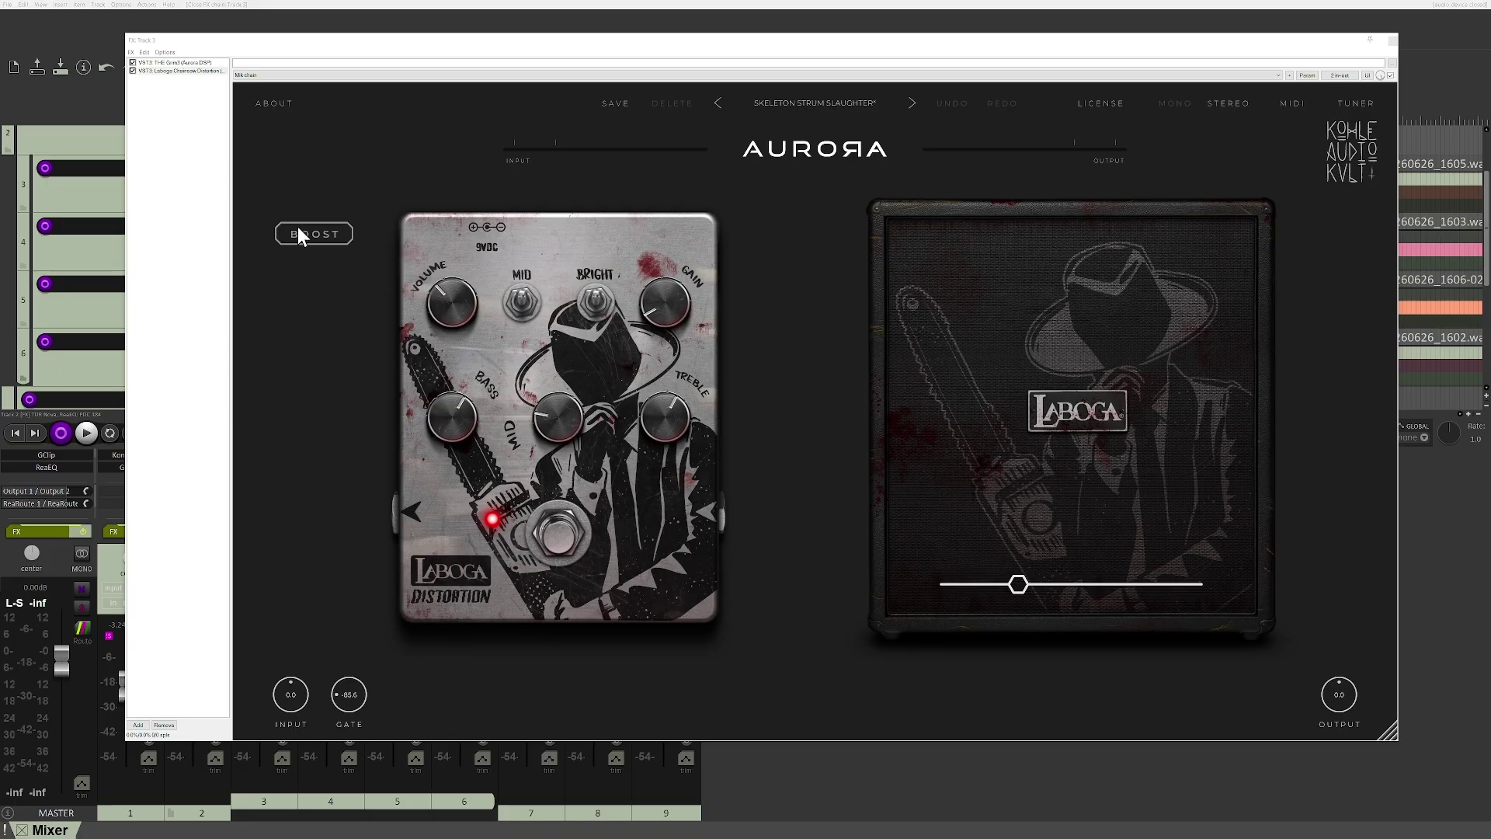
Examine the Gain, Bite, High, Low and Tight settings of the GRIM3 overdrive in the guitar track's effects chain
click(171, 62)
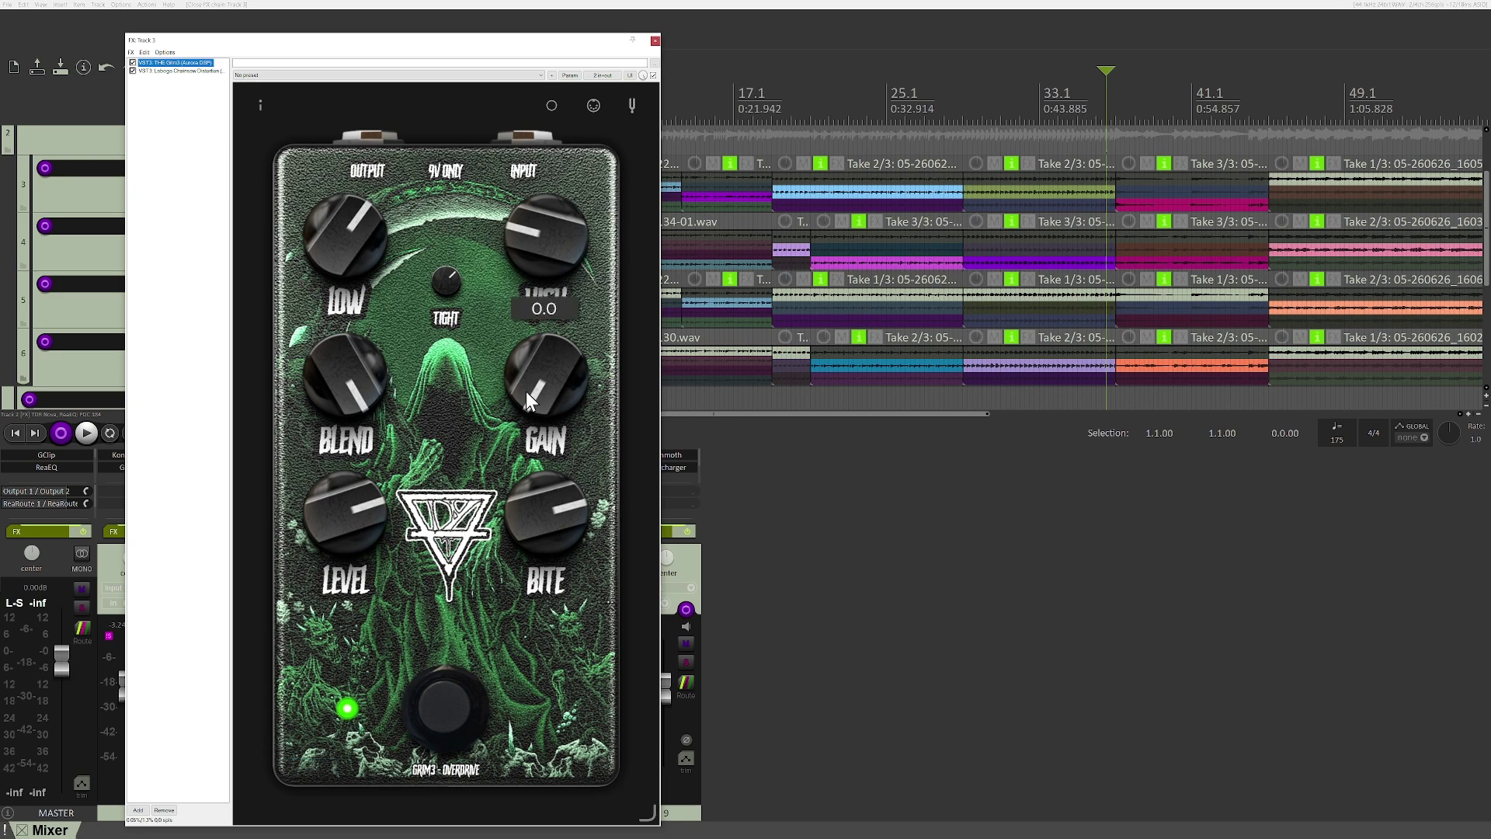
mouse_move(545, 525)
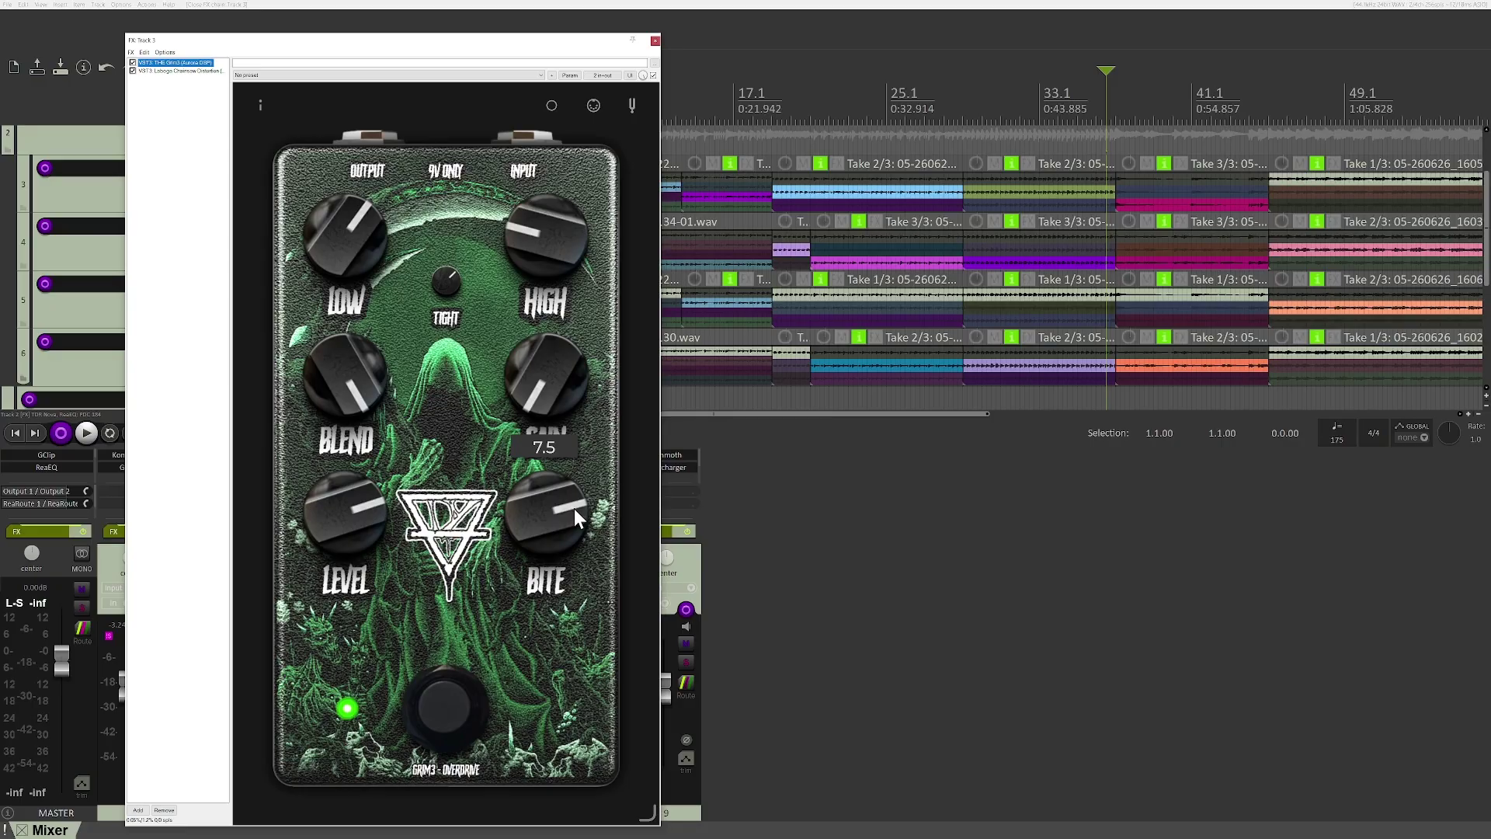
mouse_move(580, 280)
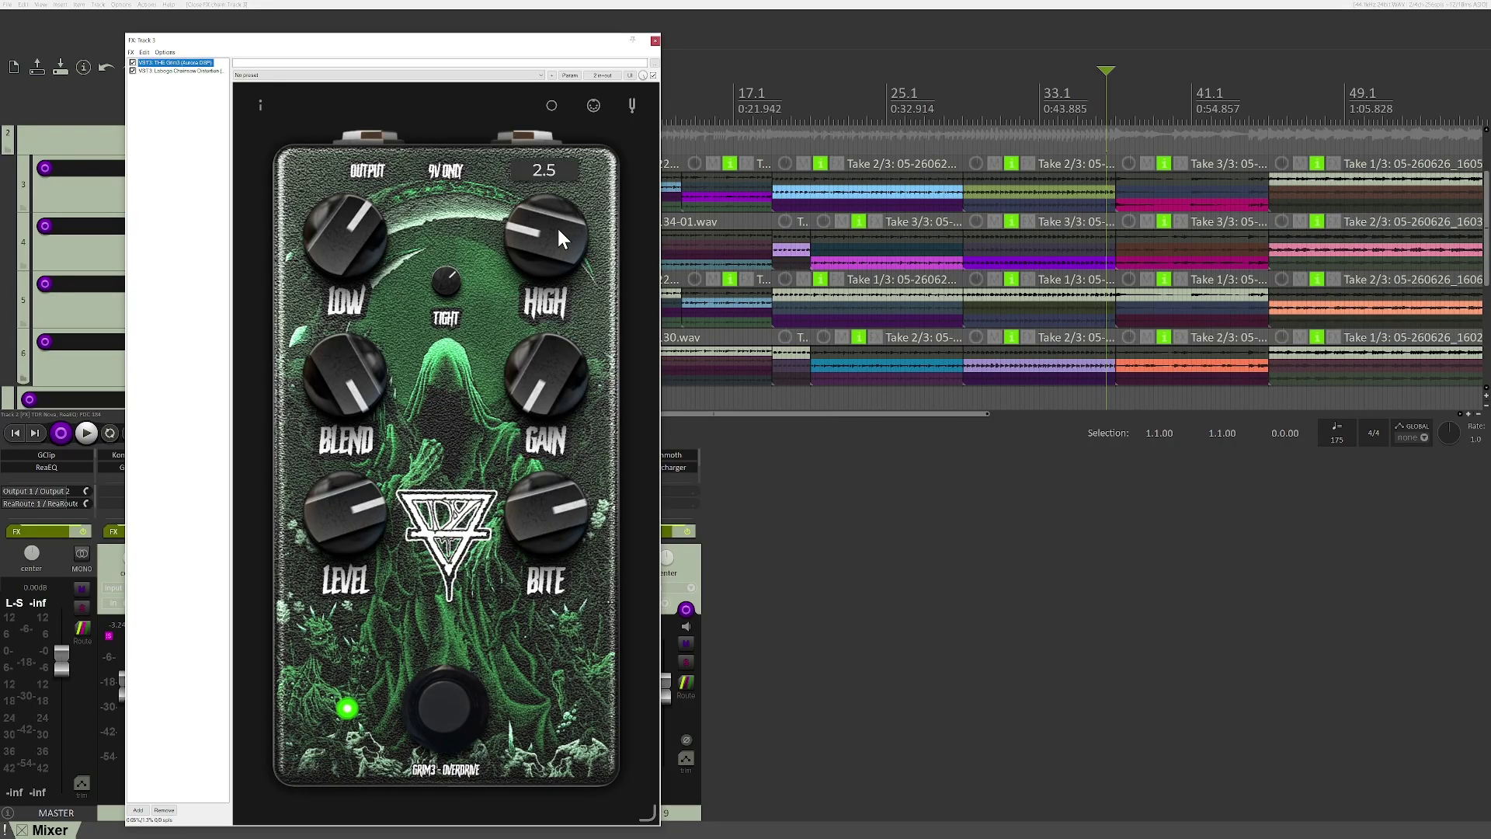
mouse_move(319, 206)
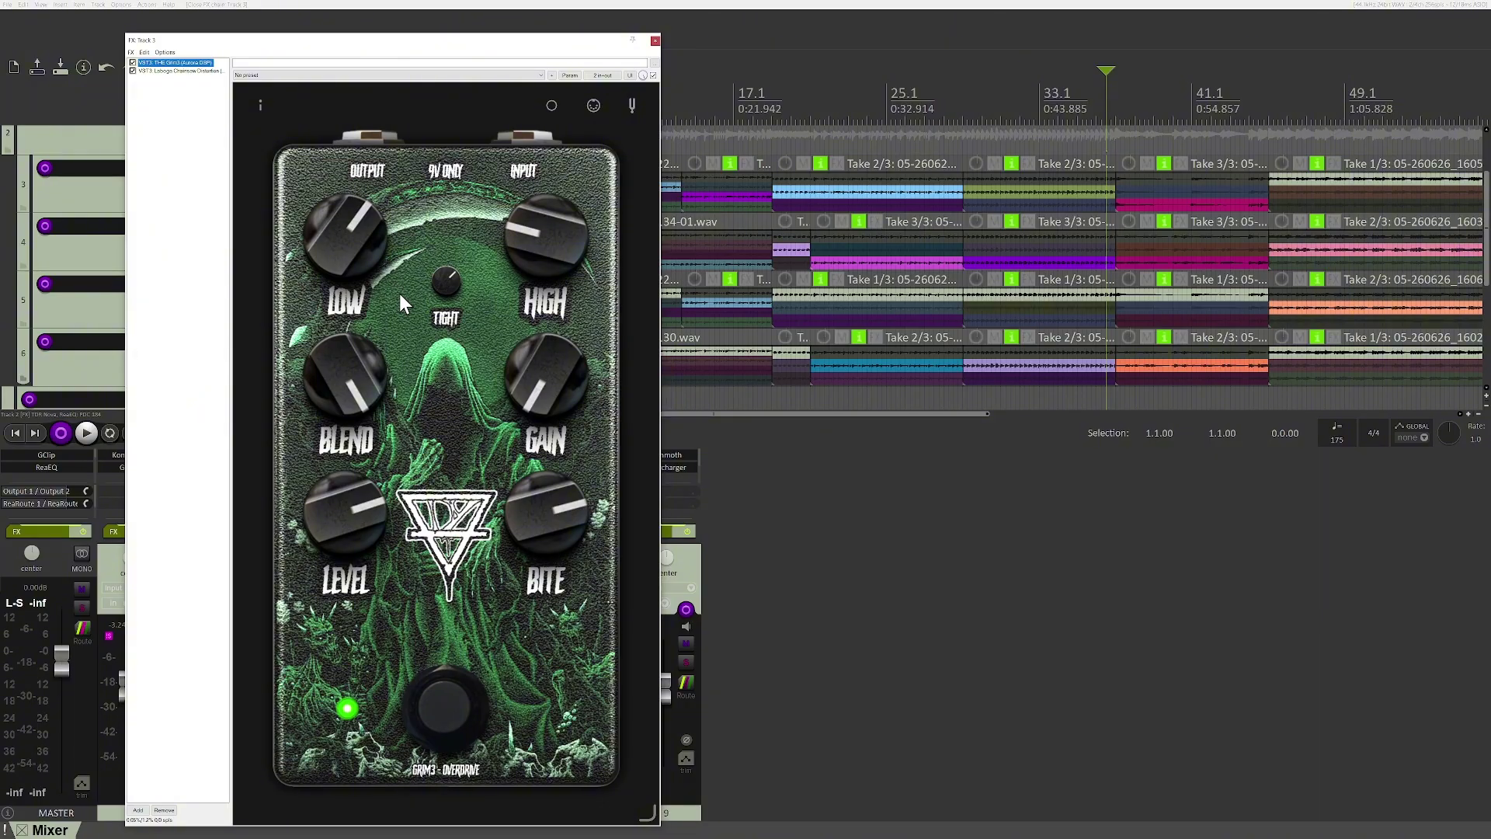
mouse_move(451, 267)
Audition guitar tracks 3 and 4 in solo, viewing the Laboga Chainsaw Distortion settings, and close the effects window
drag(645, 39, 1091, 81)
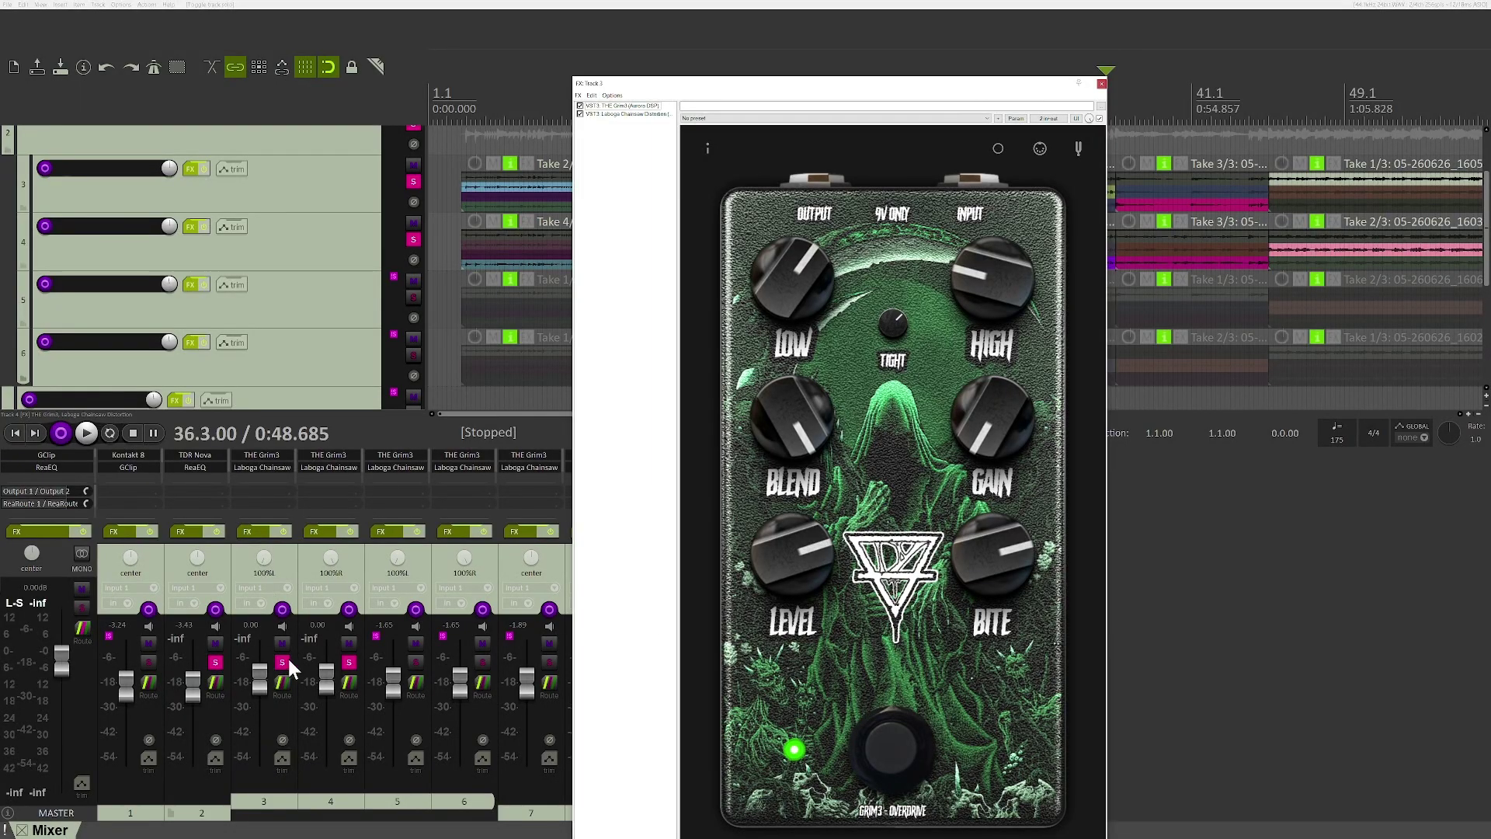
key(space)
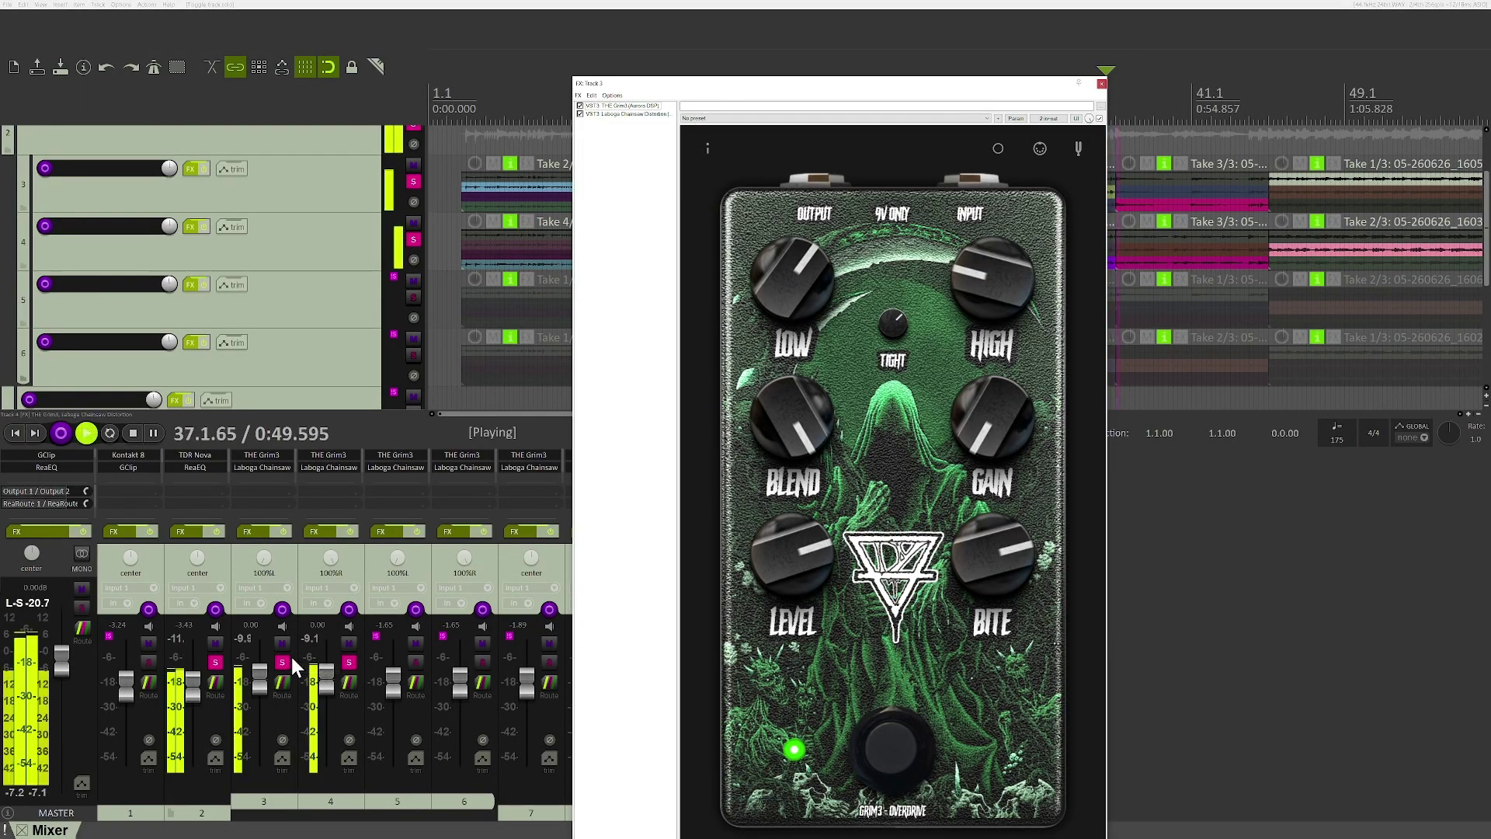
mouse_move(823, 551)
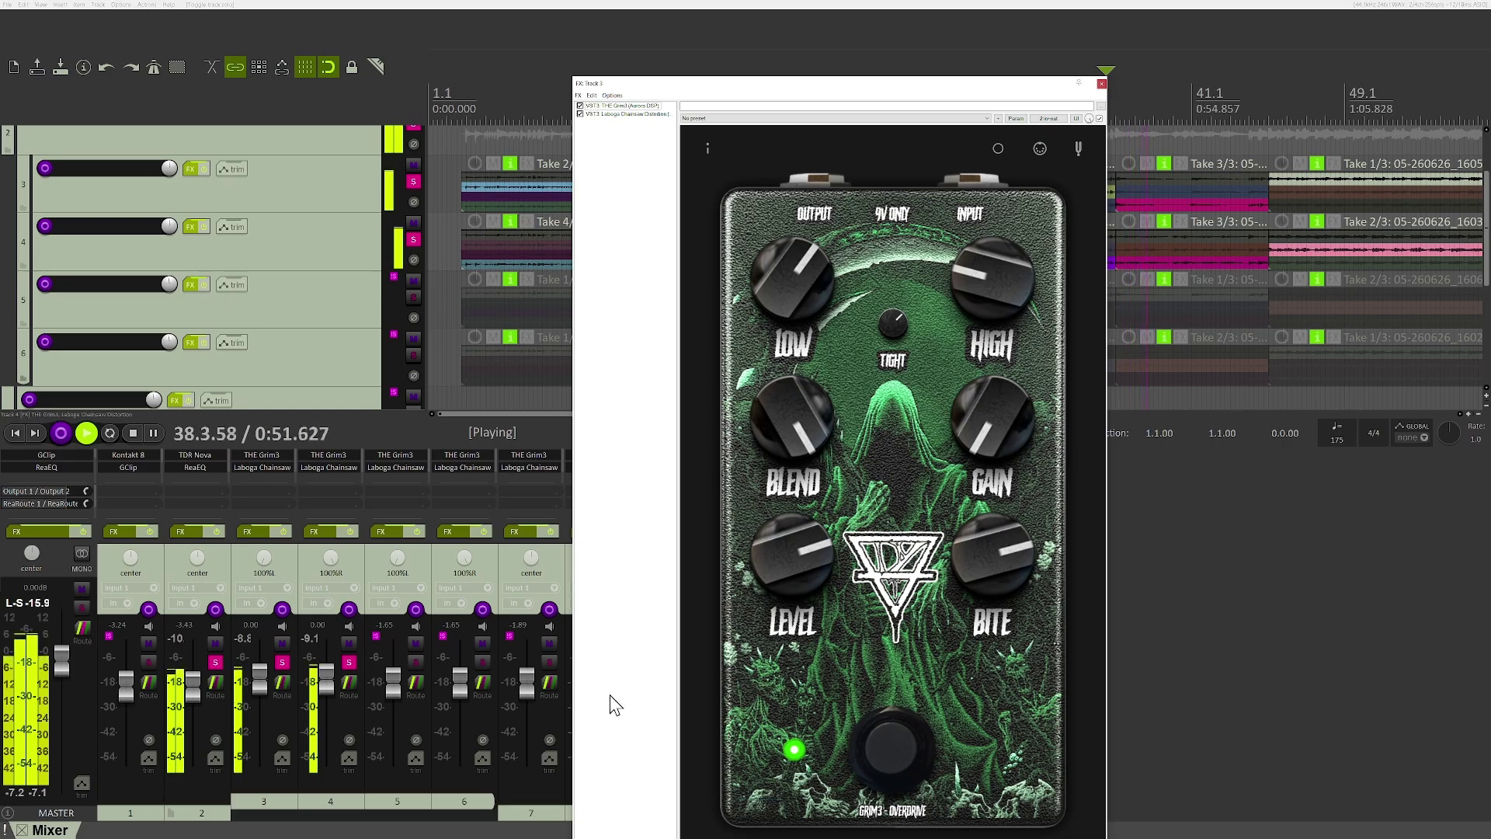
click(626, 114)
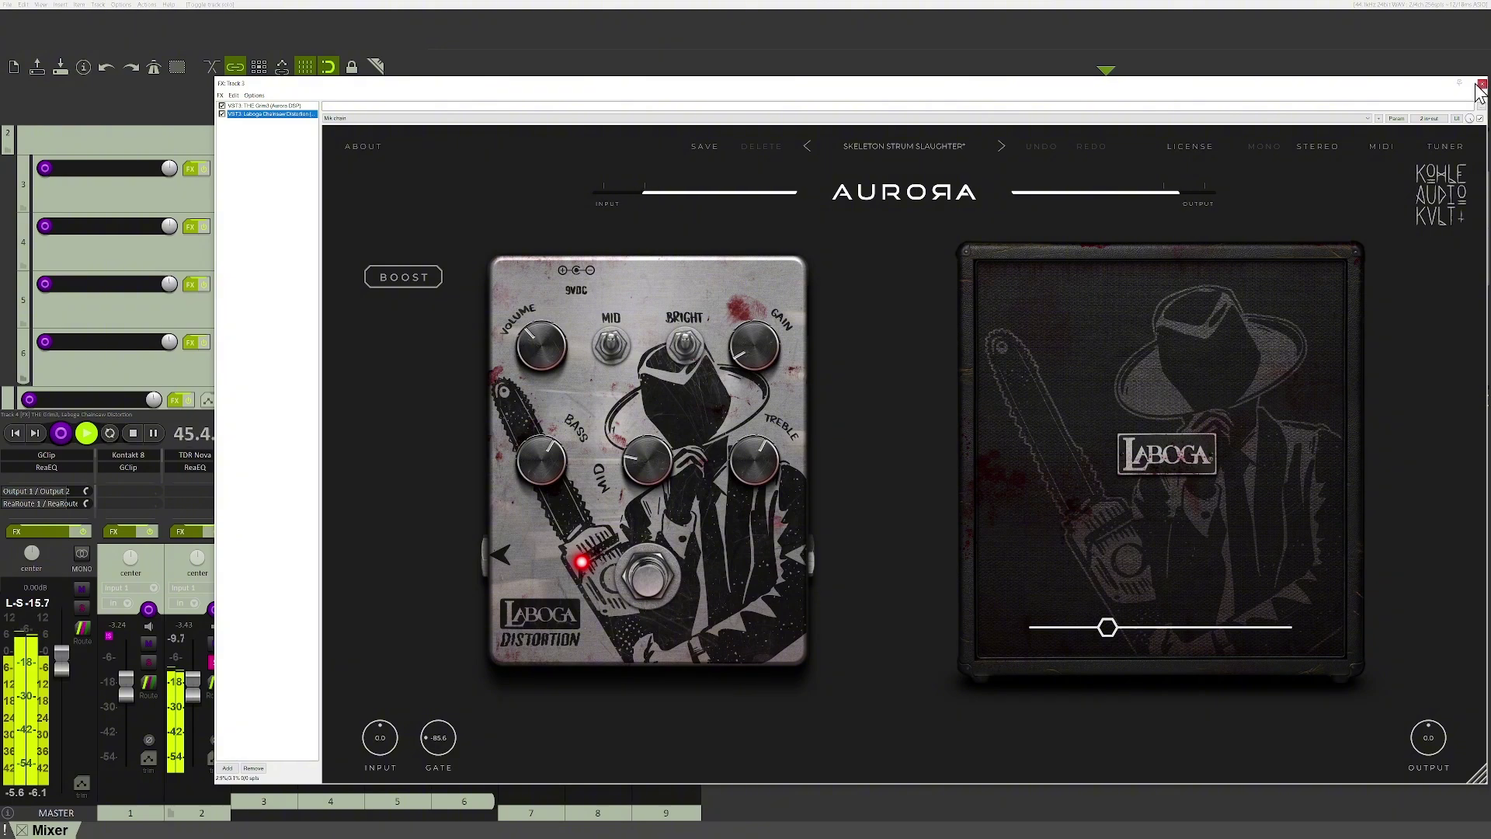
key(space)
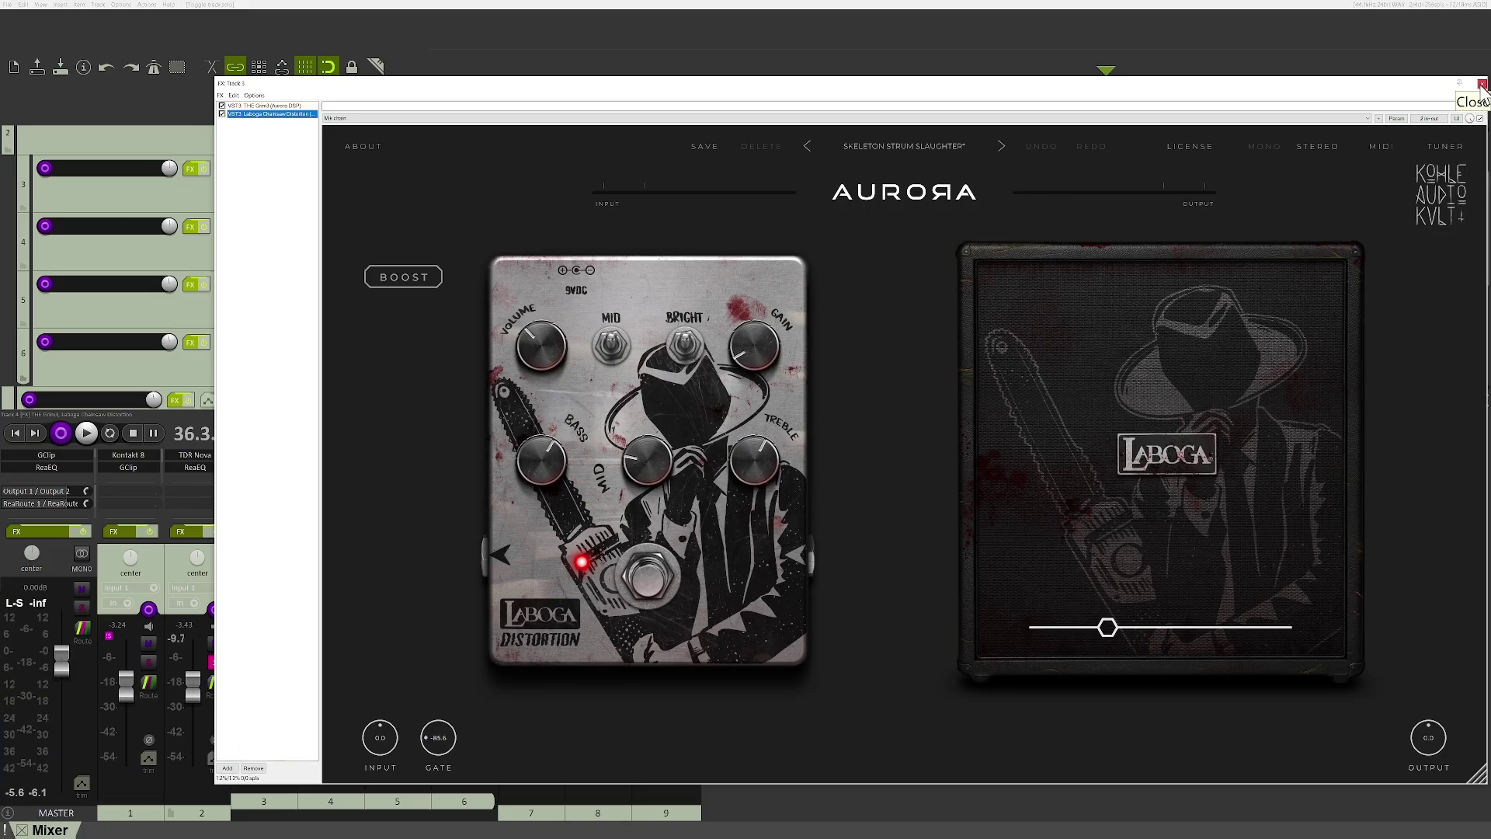
click(1483, 84)
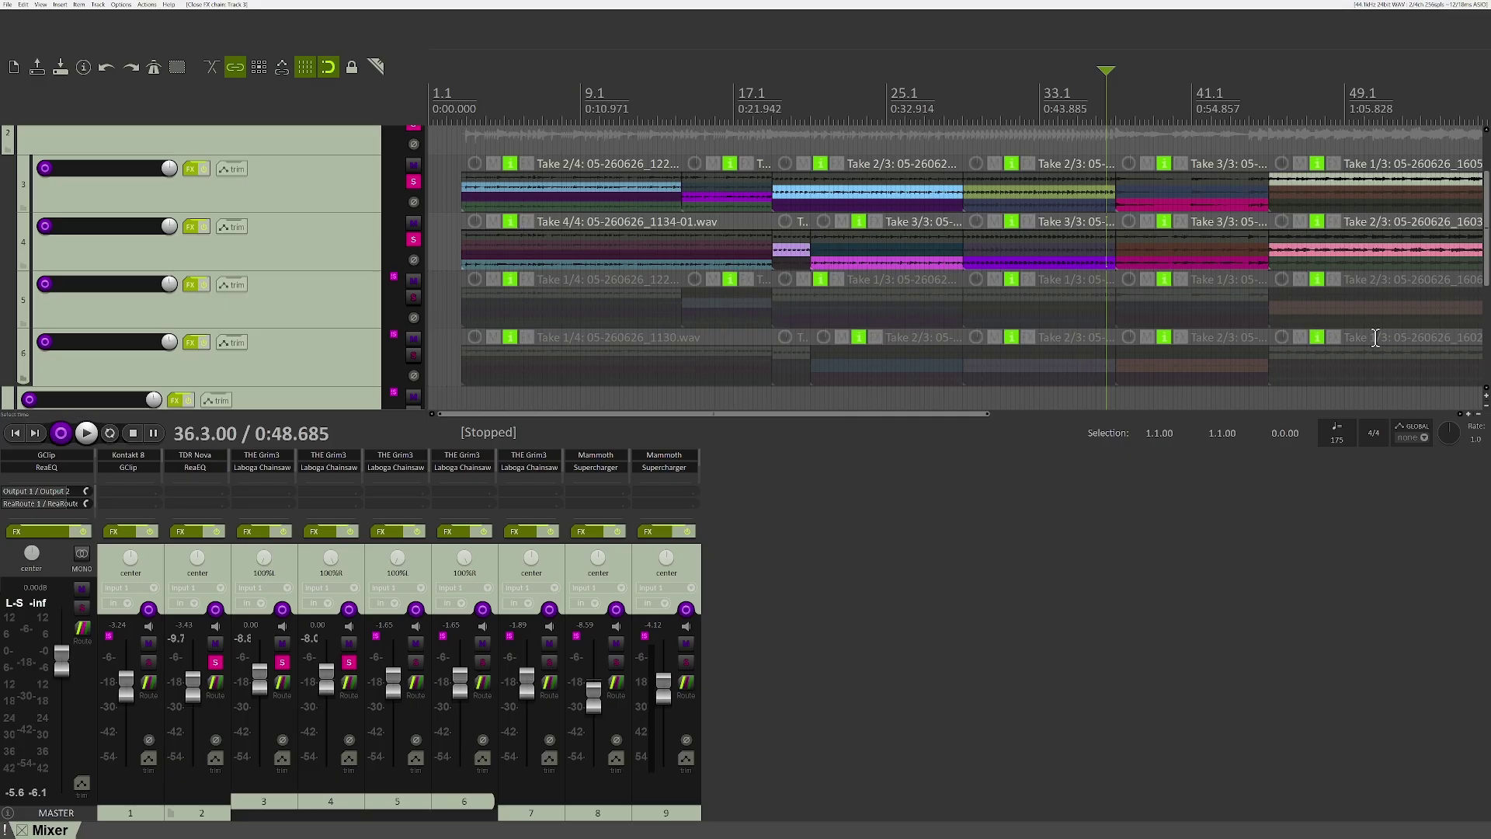
Switch the solo from guitar tracks 3 and 4 to tracks 5 and 6 and play them
scroll(1187, 273, down, 3)
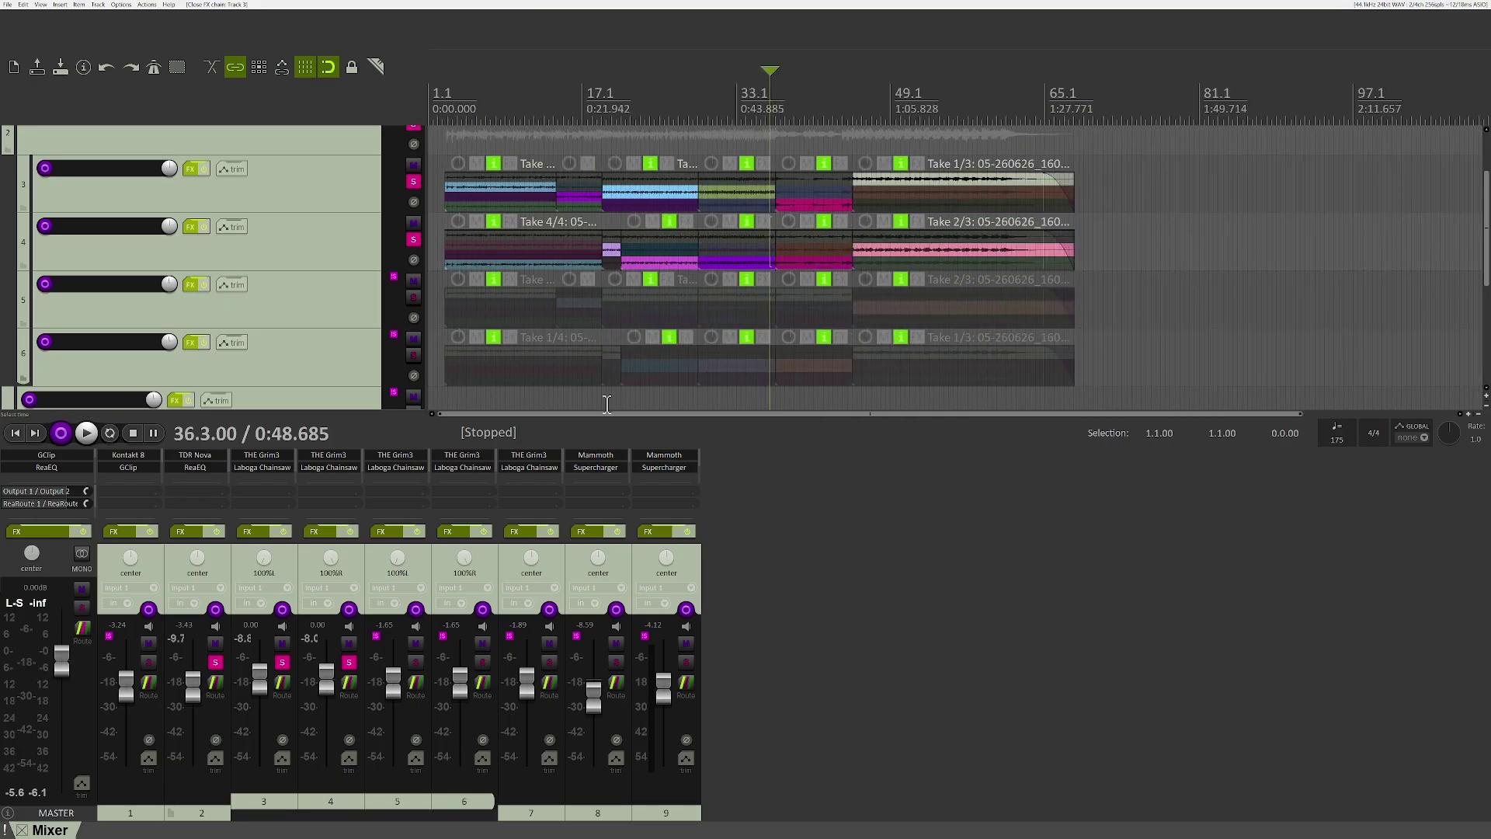
click(282, 662)
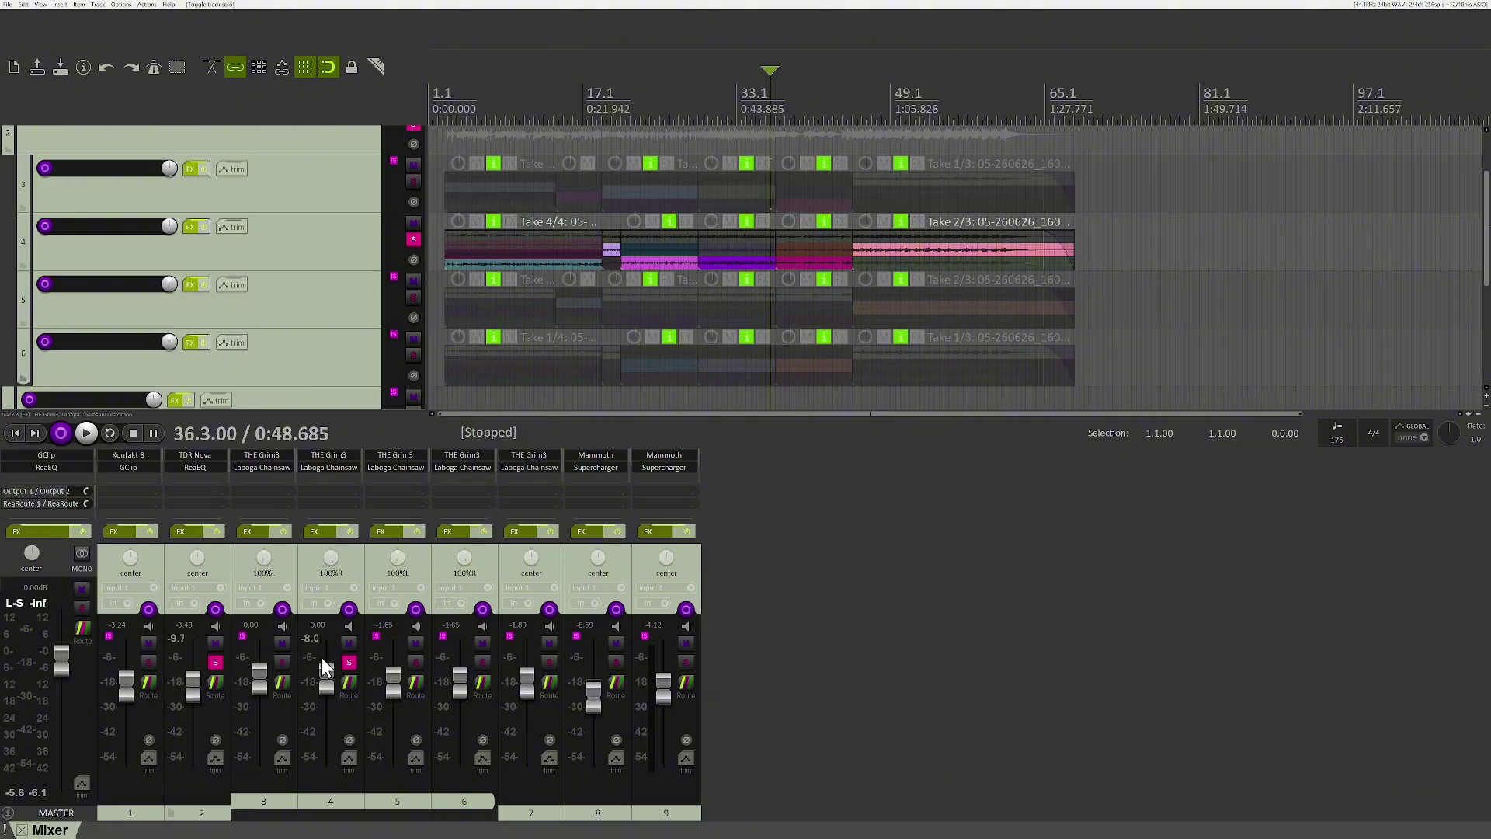
click(349, 662)
click(415, 661)
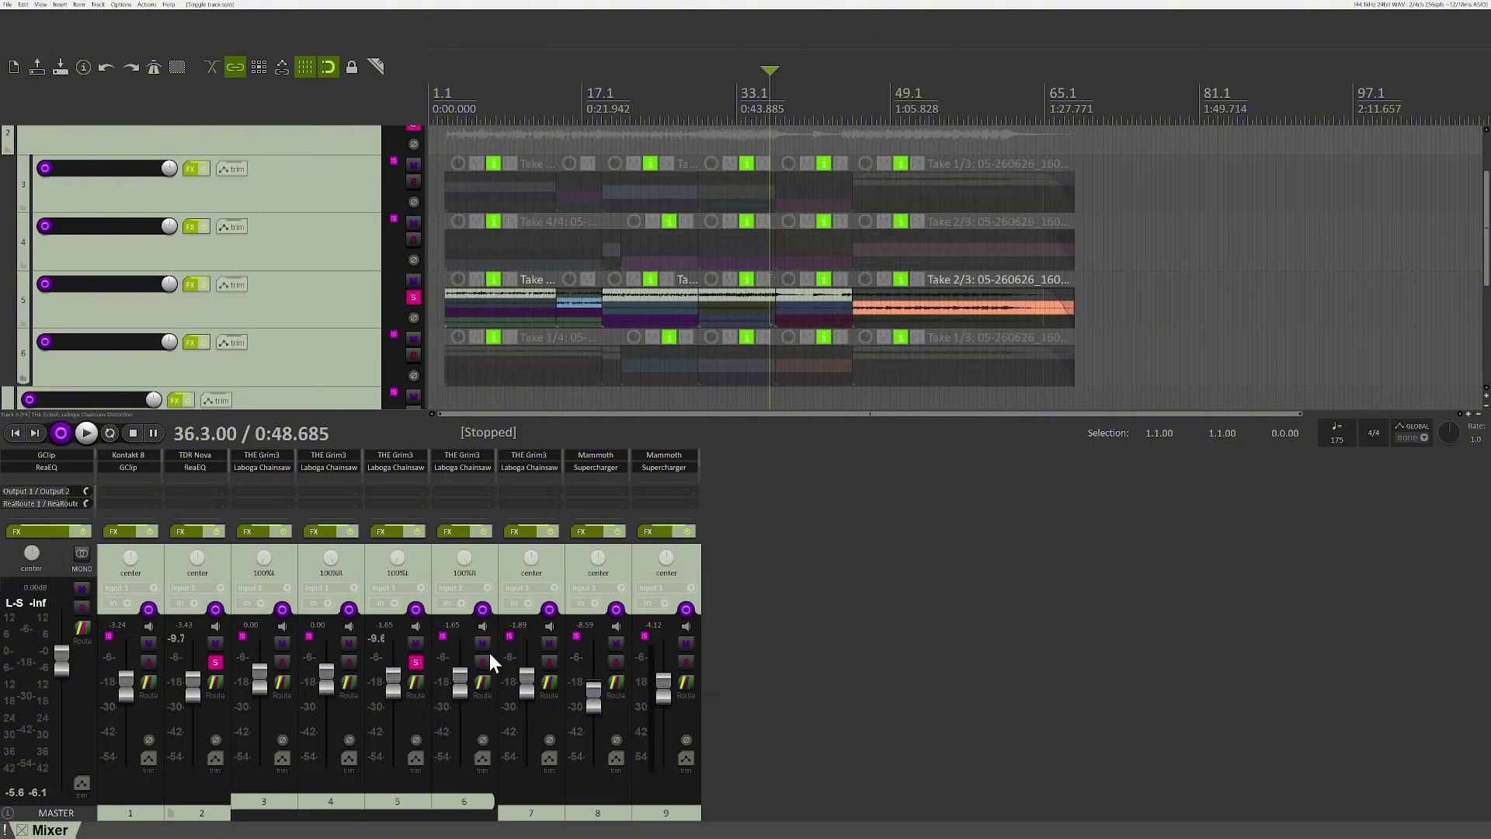
click(482, 661)
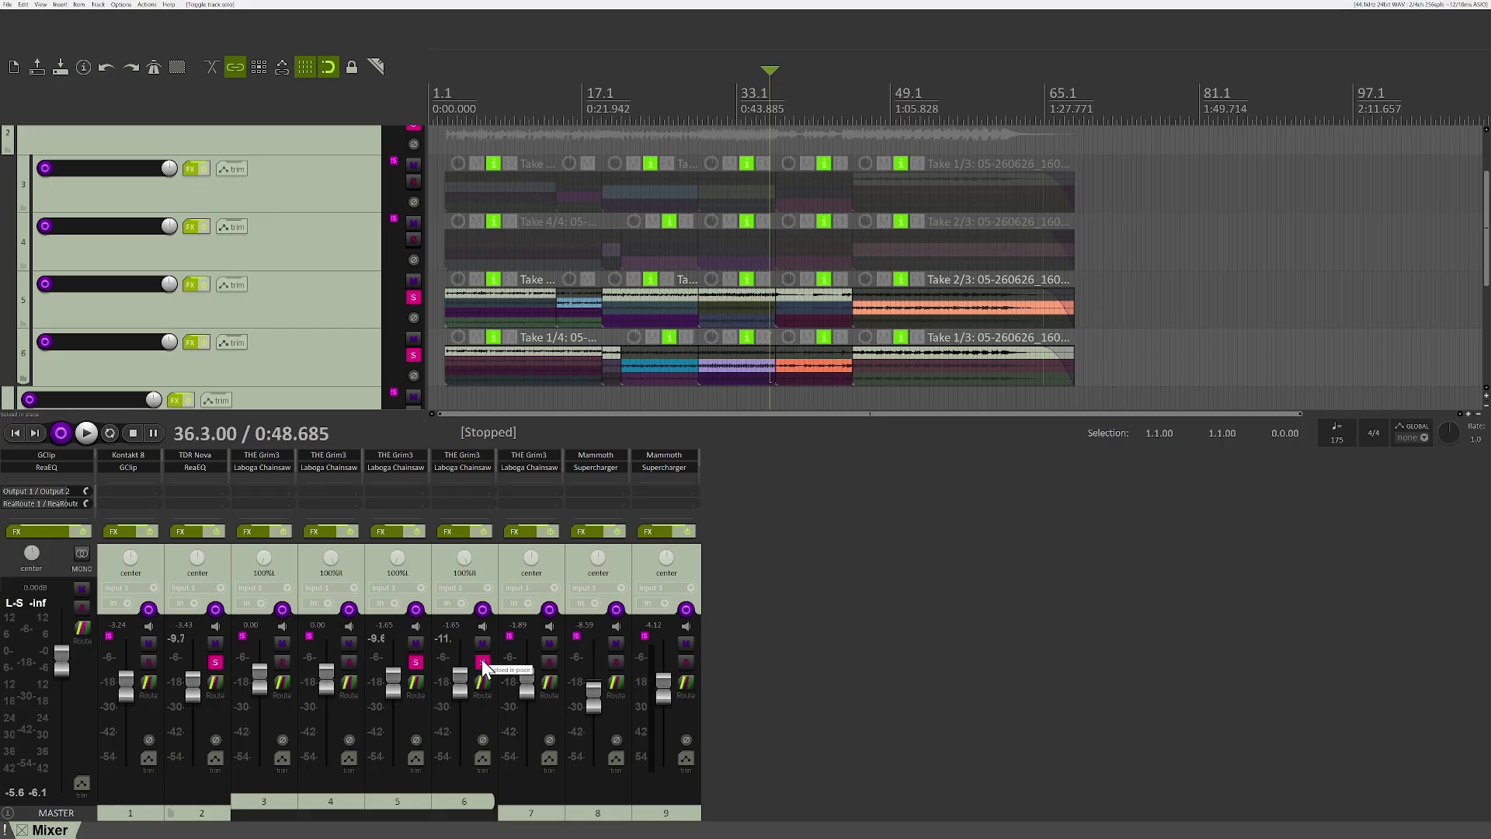
key(space)
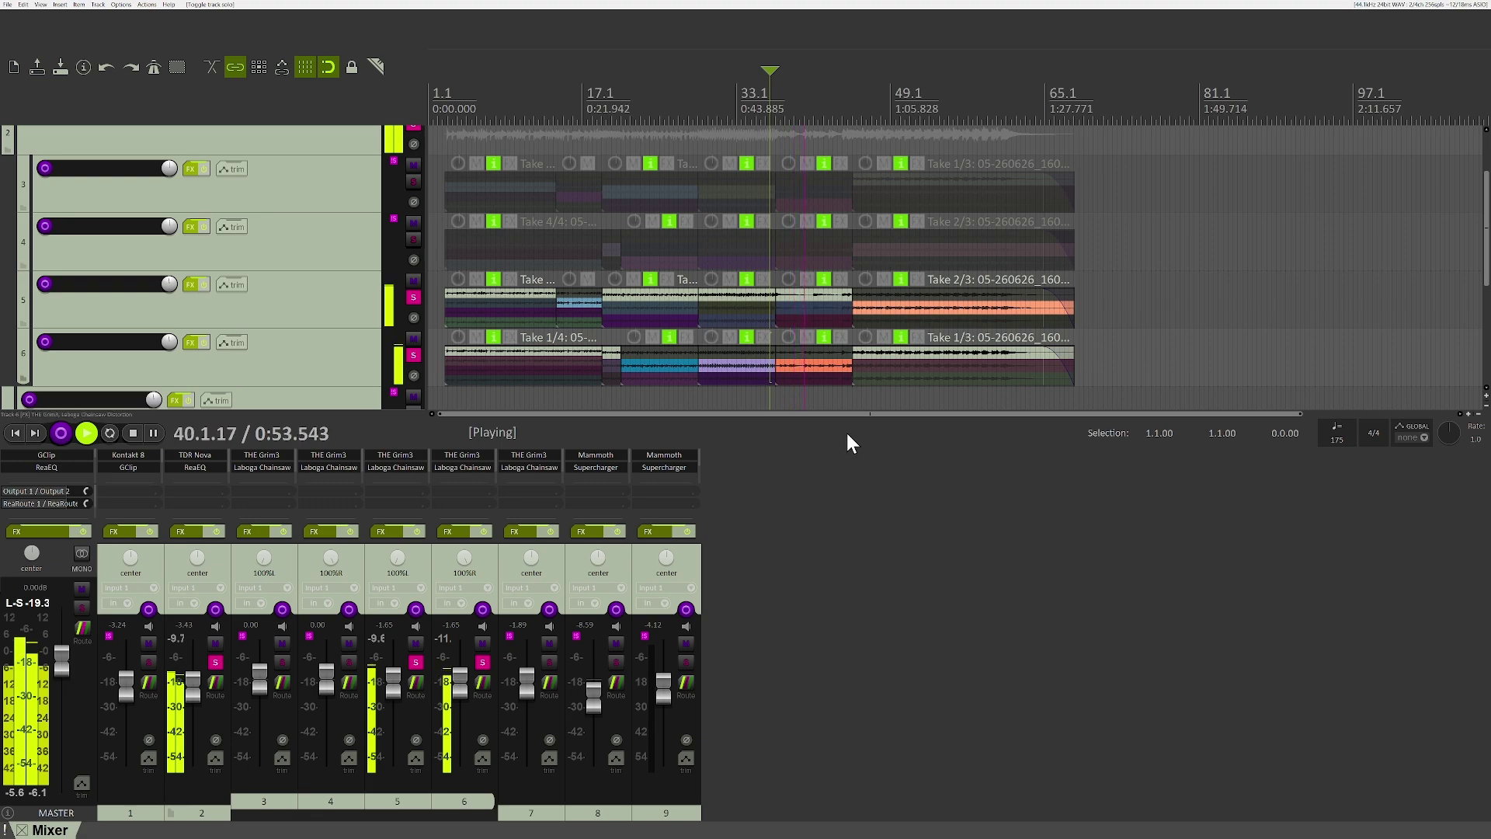
Listen to the soloed tracks 5 and 6 from bar 45 and stop playback
click(855, 92)
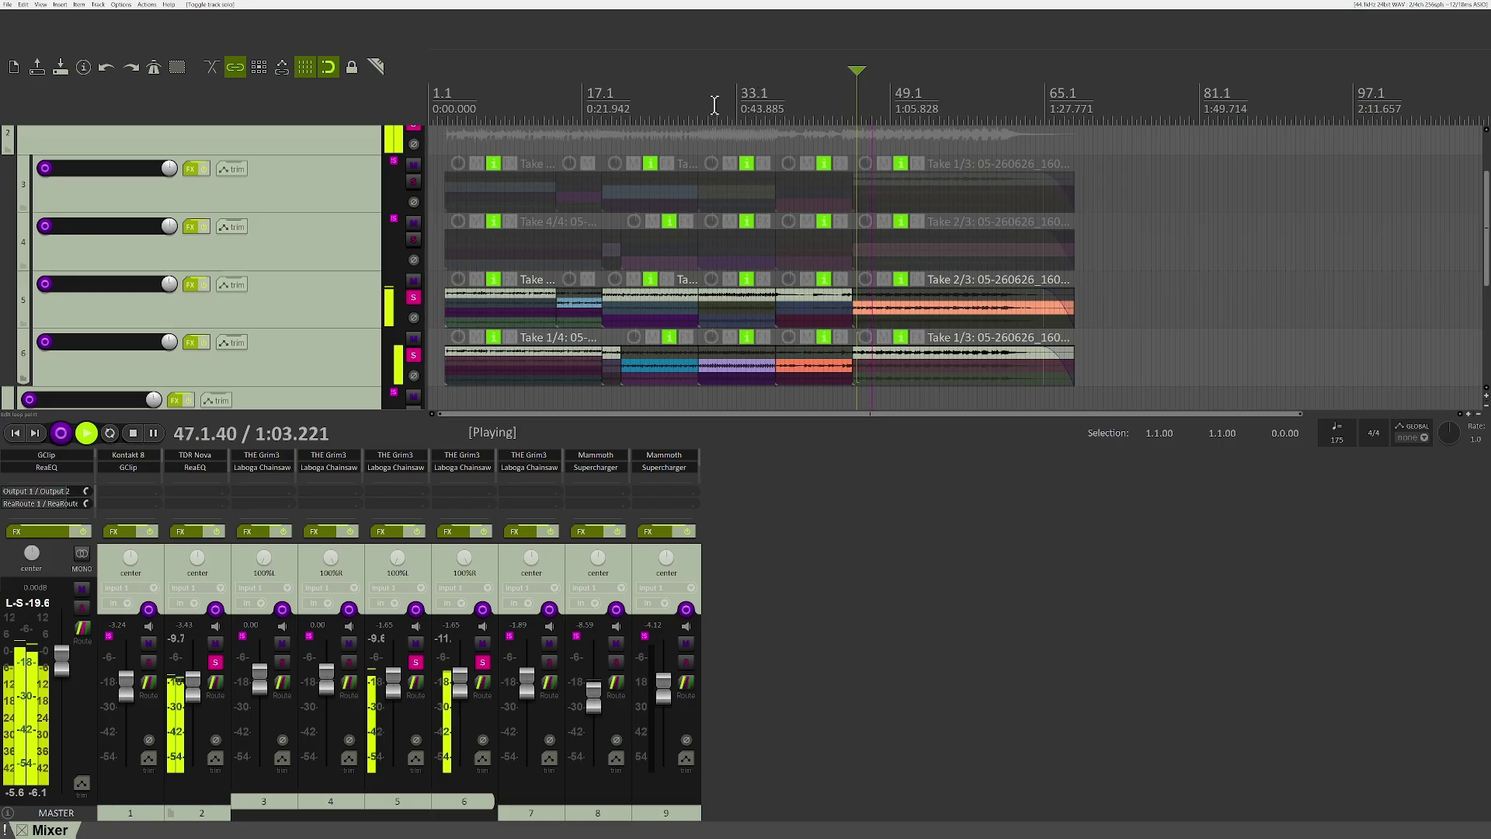
click(850, 92)
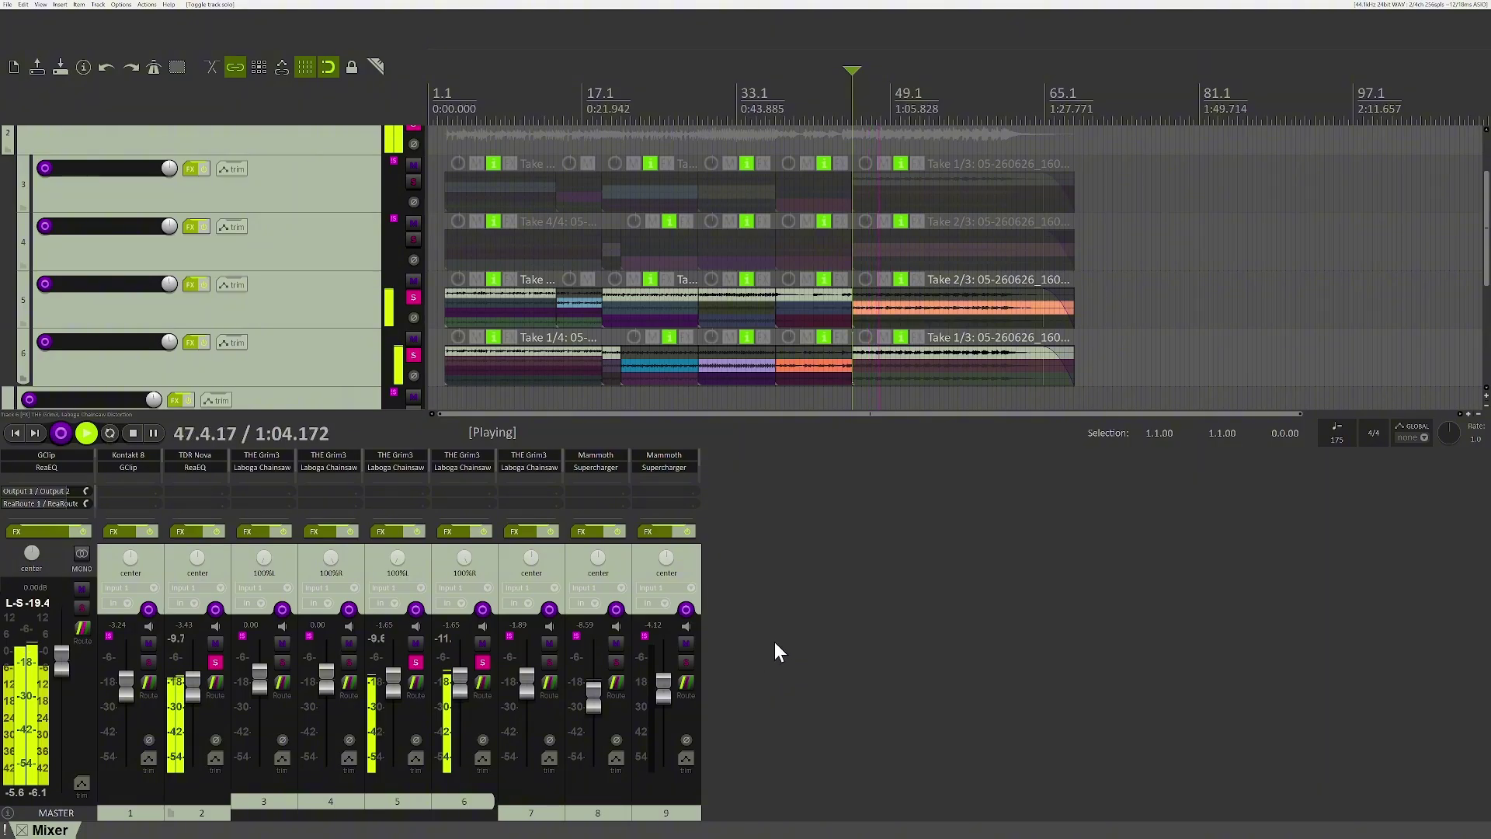
key(space)
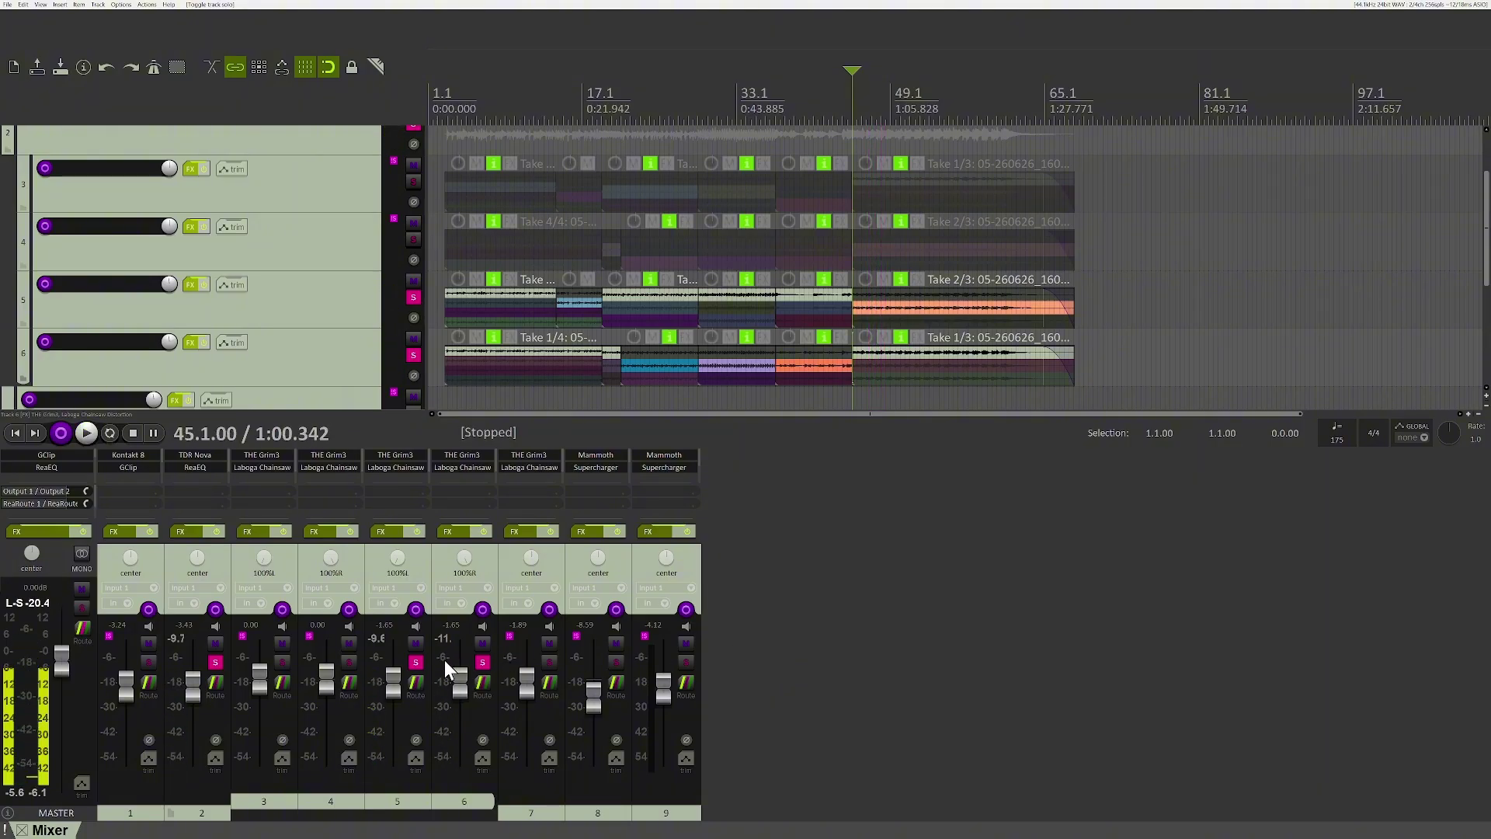
Switch the solo back from tracks 5 and 6 to tracks 3 and 4 and audition them from bar 45
click(416, 663)
click(483, 662)
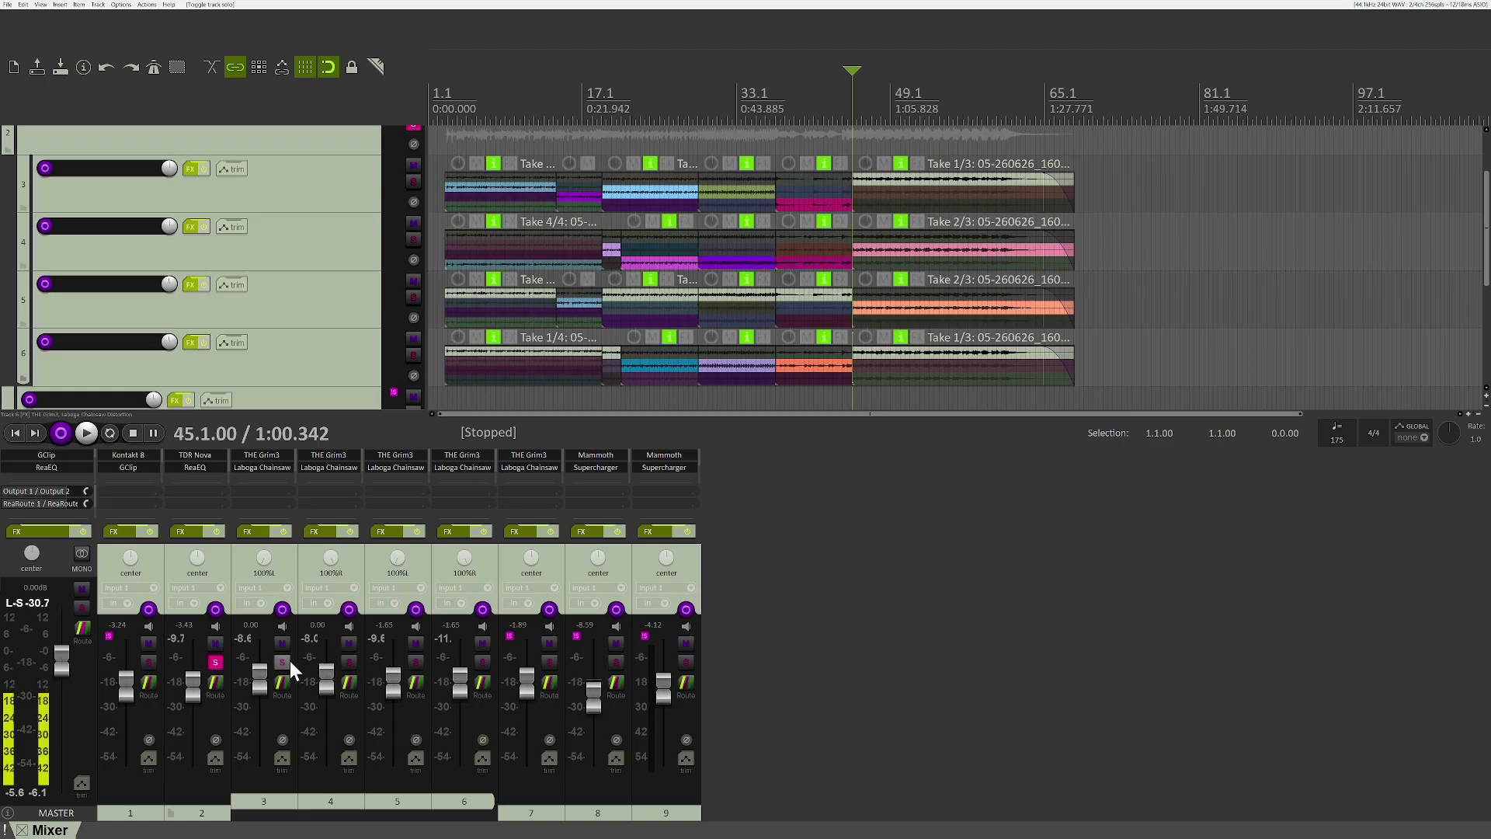
click(287, 662)
click(350, 662)
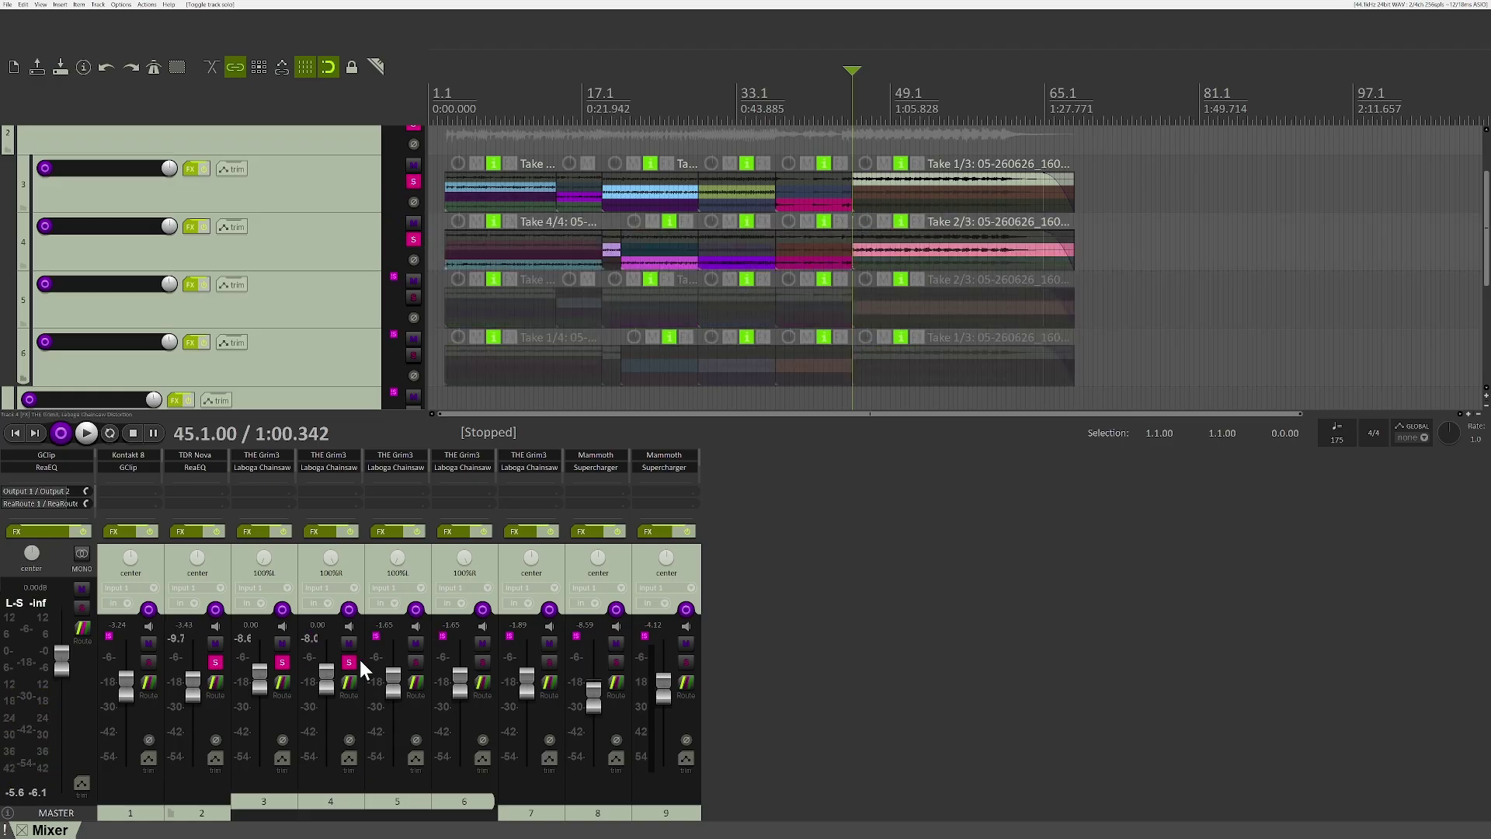
key(space)
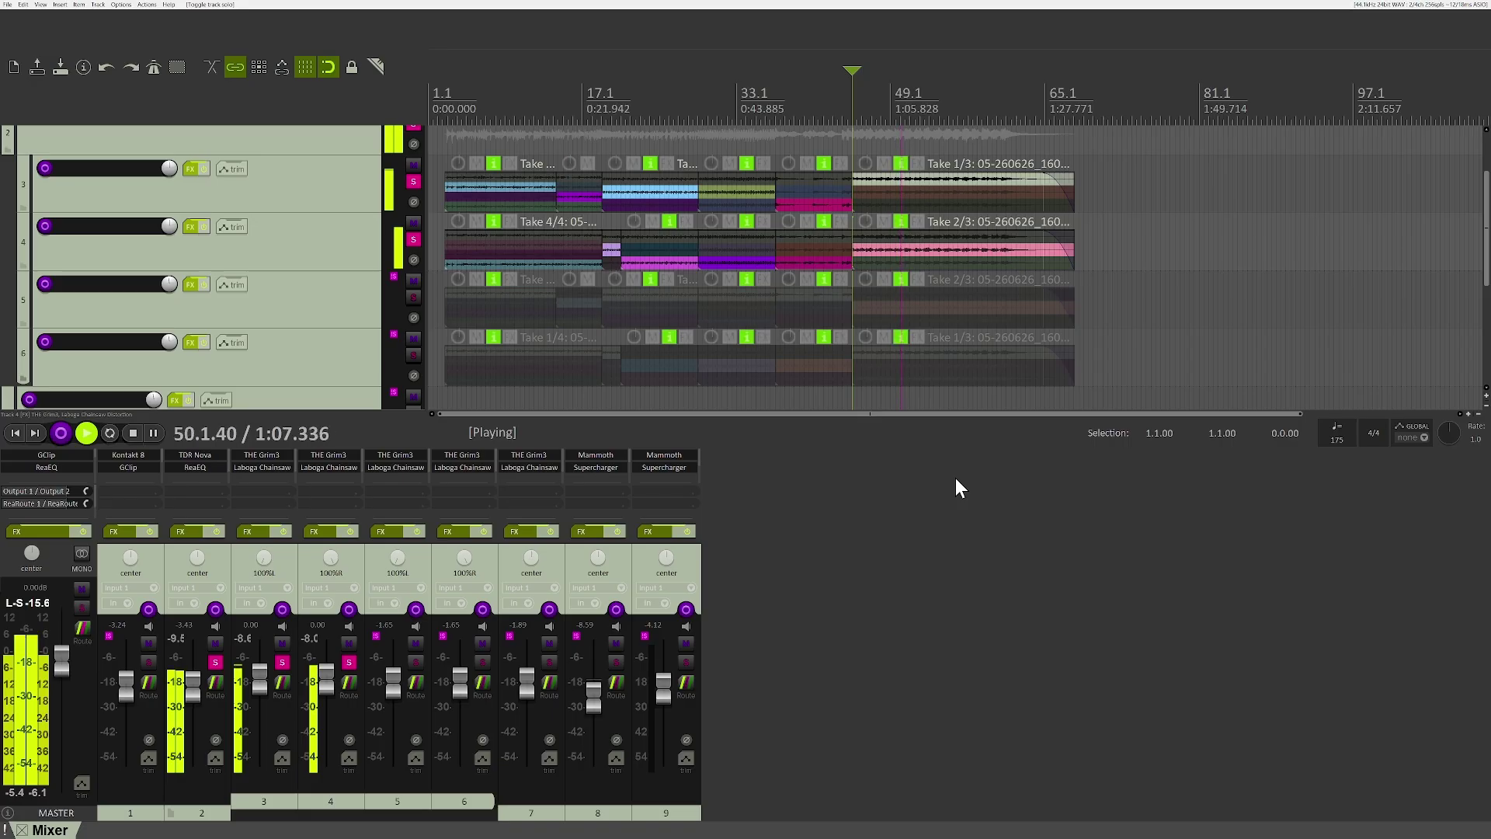
key(space)
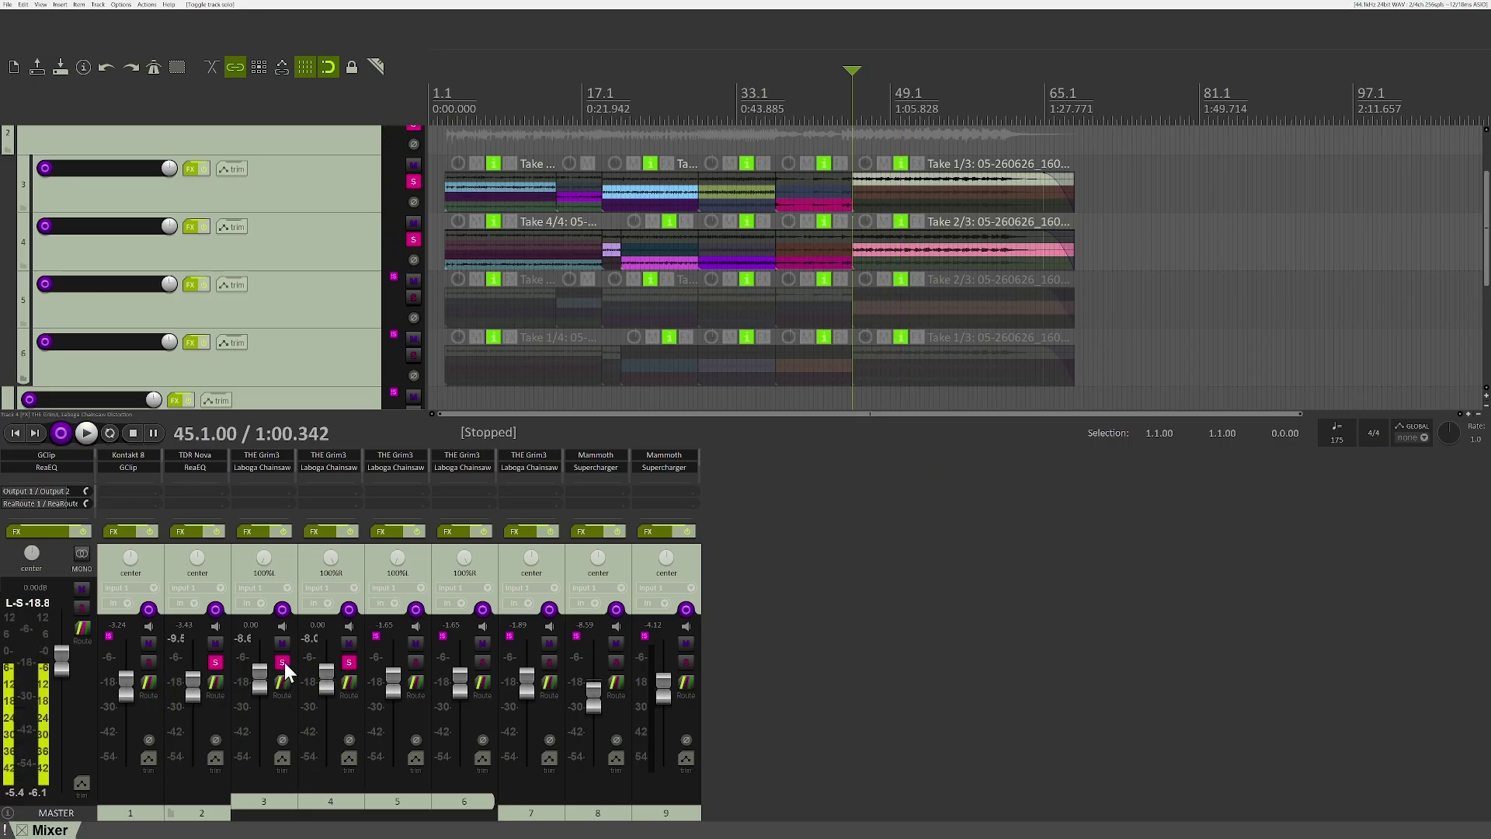
Unsolo tracks 3 and 4 and play all four guitars together from bar 45, followed by position 18.3
click(281, 661)
click(349, 662)
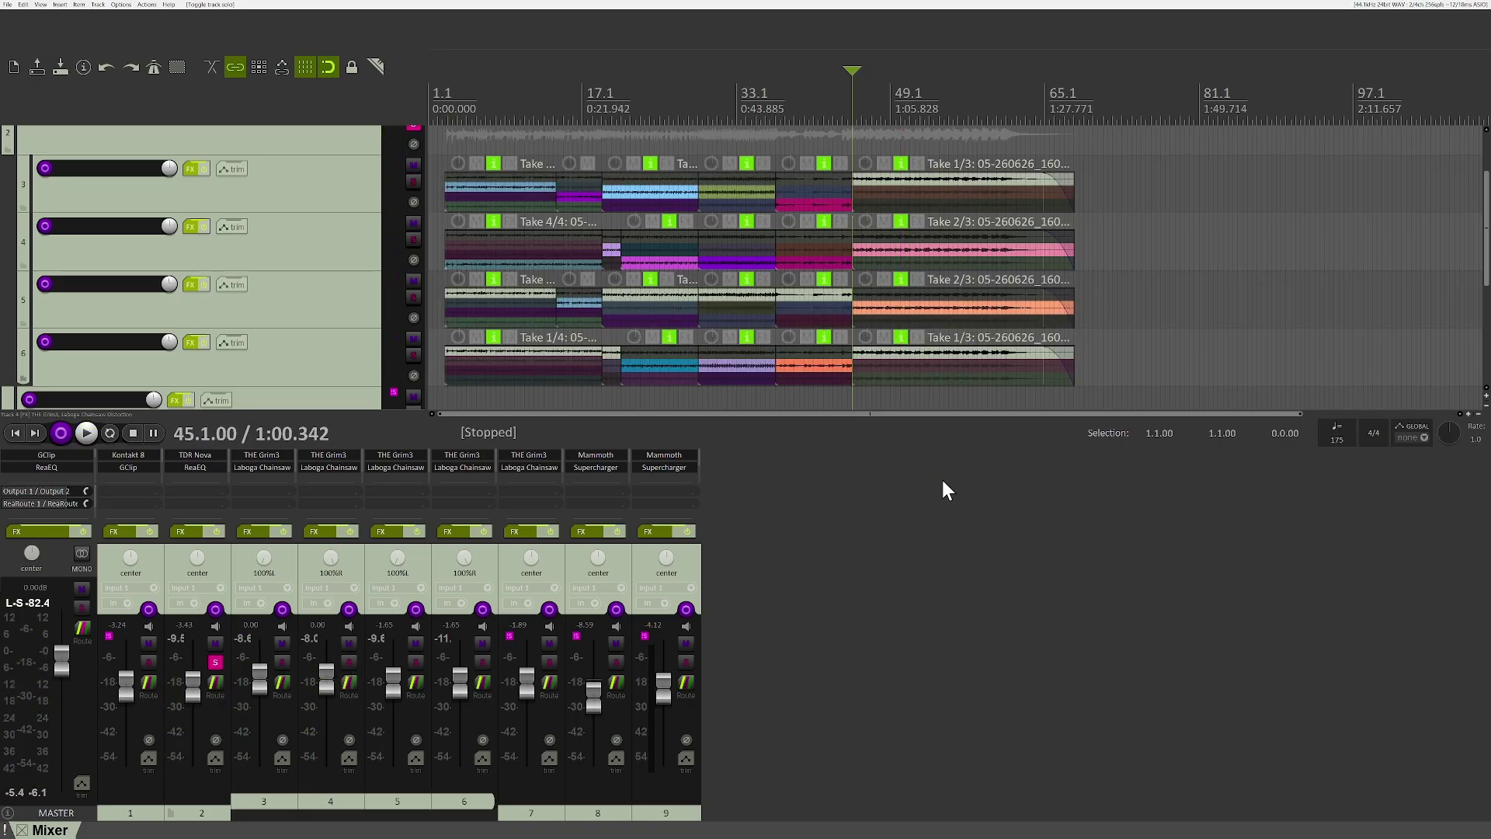
key(space)
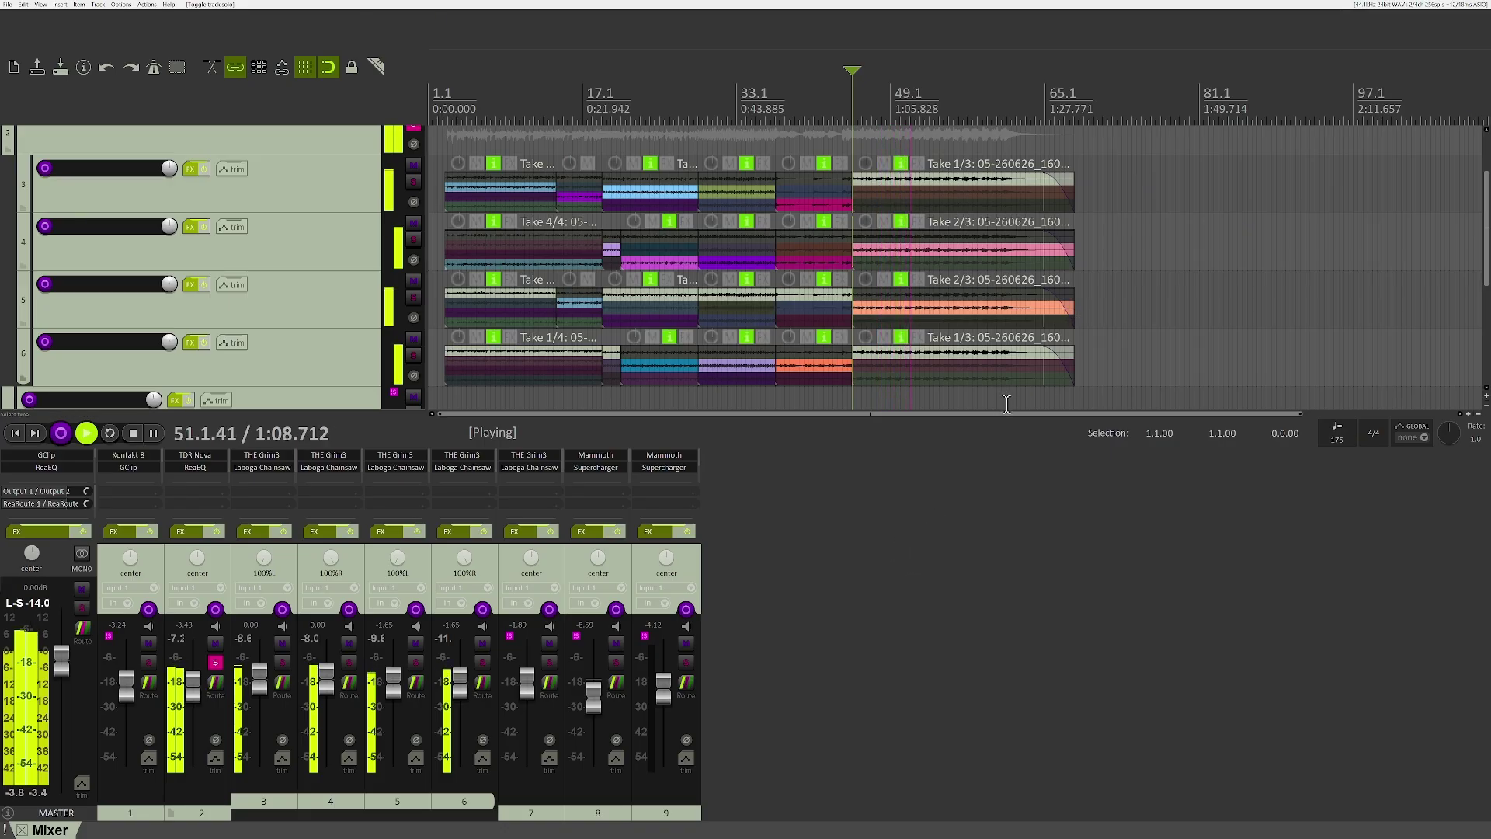
click(599, 115)
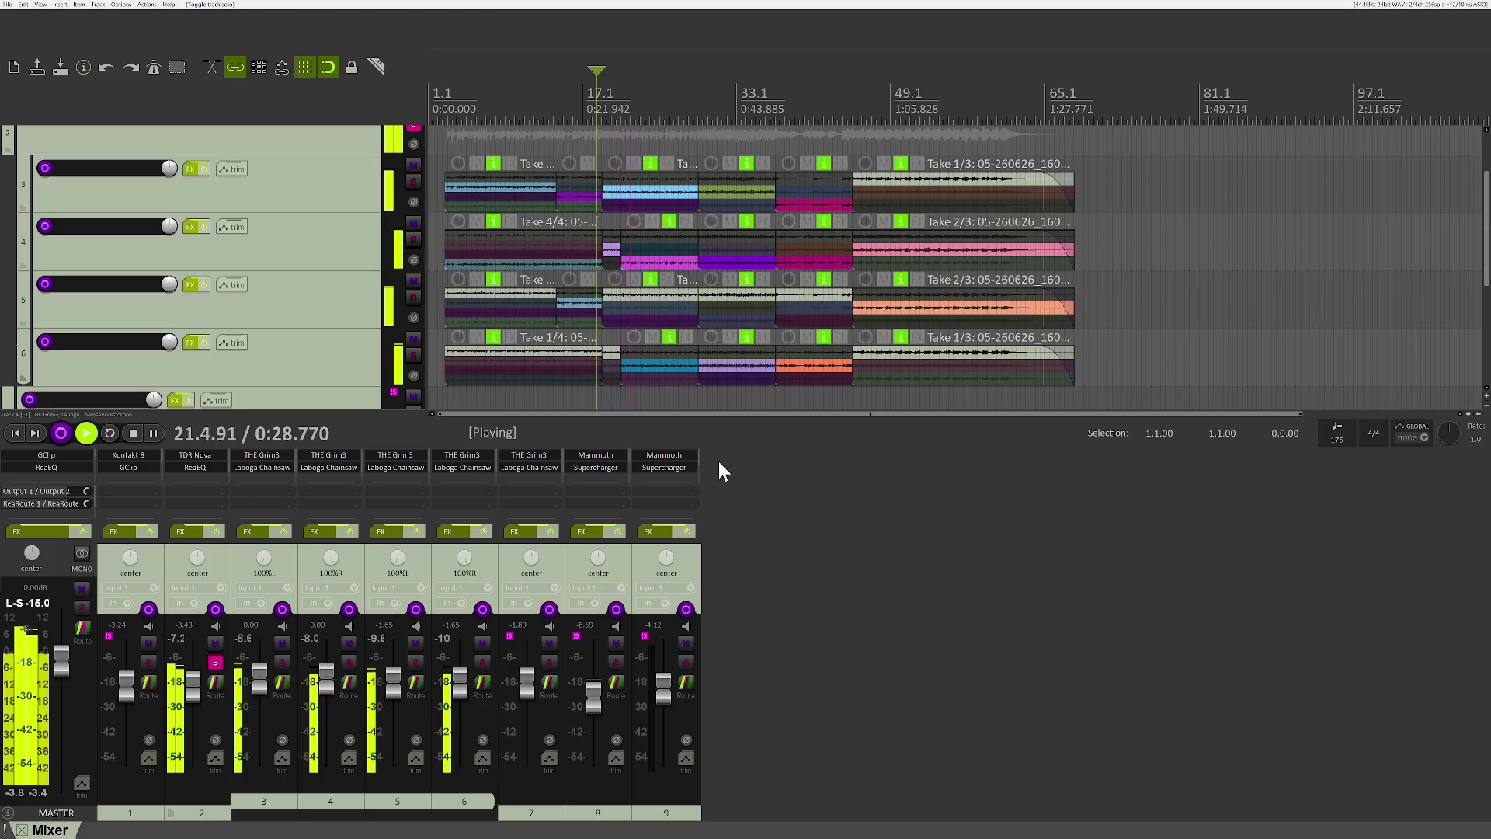
Mute guitar tracks 5 and 6 during playback for comparison, and unmute both again
click(413, 646)
click(478, 643)
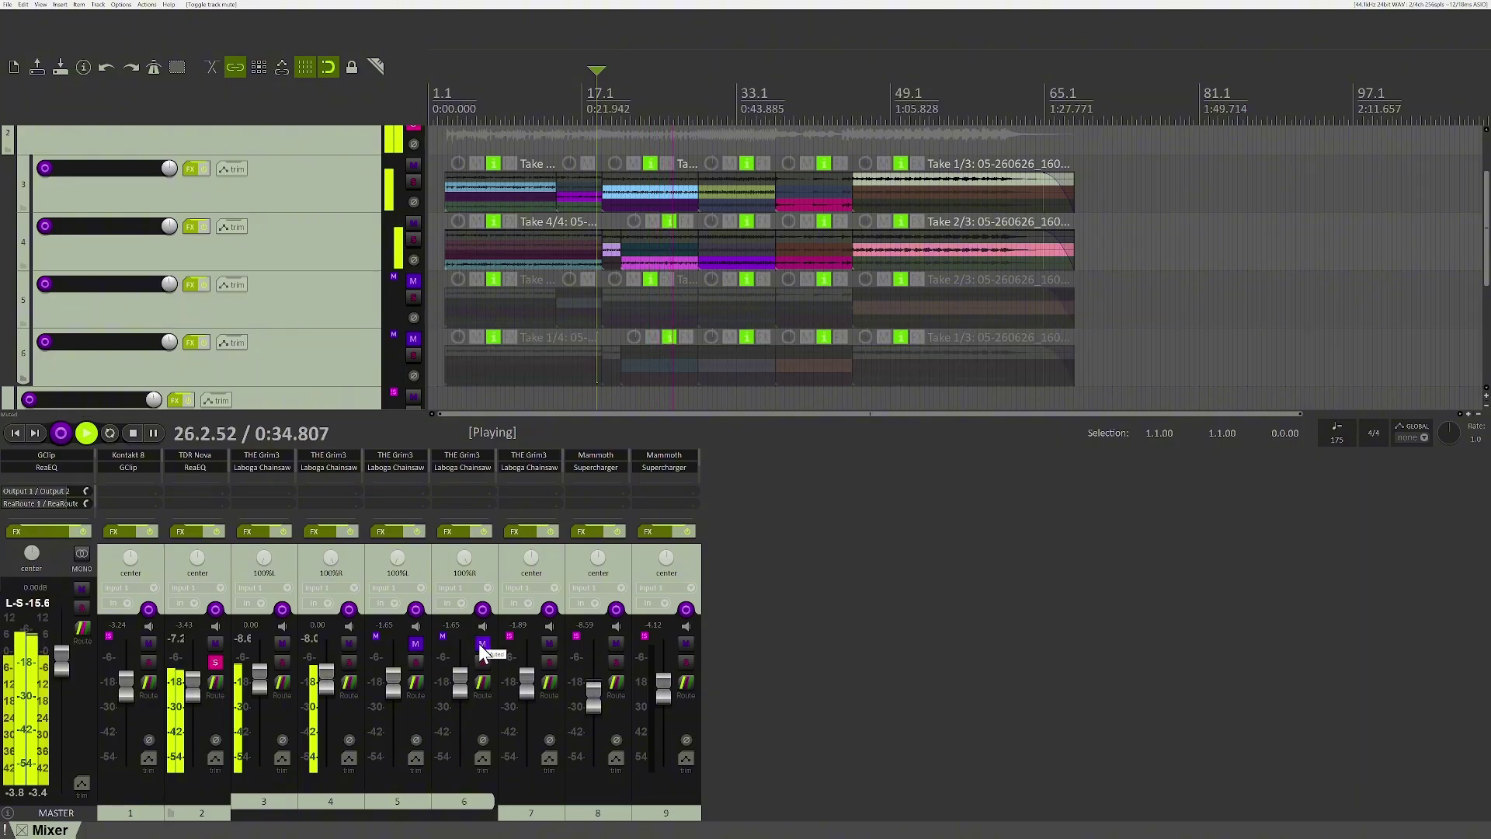
click(482, 645)
click(417, 646)
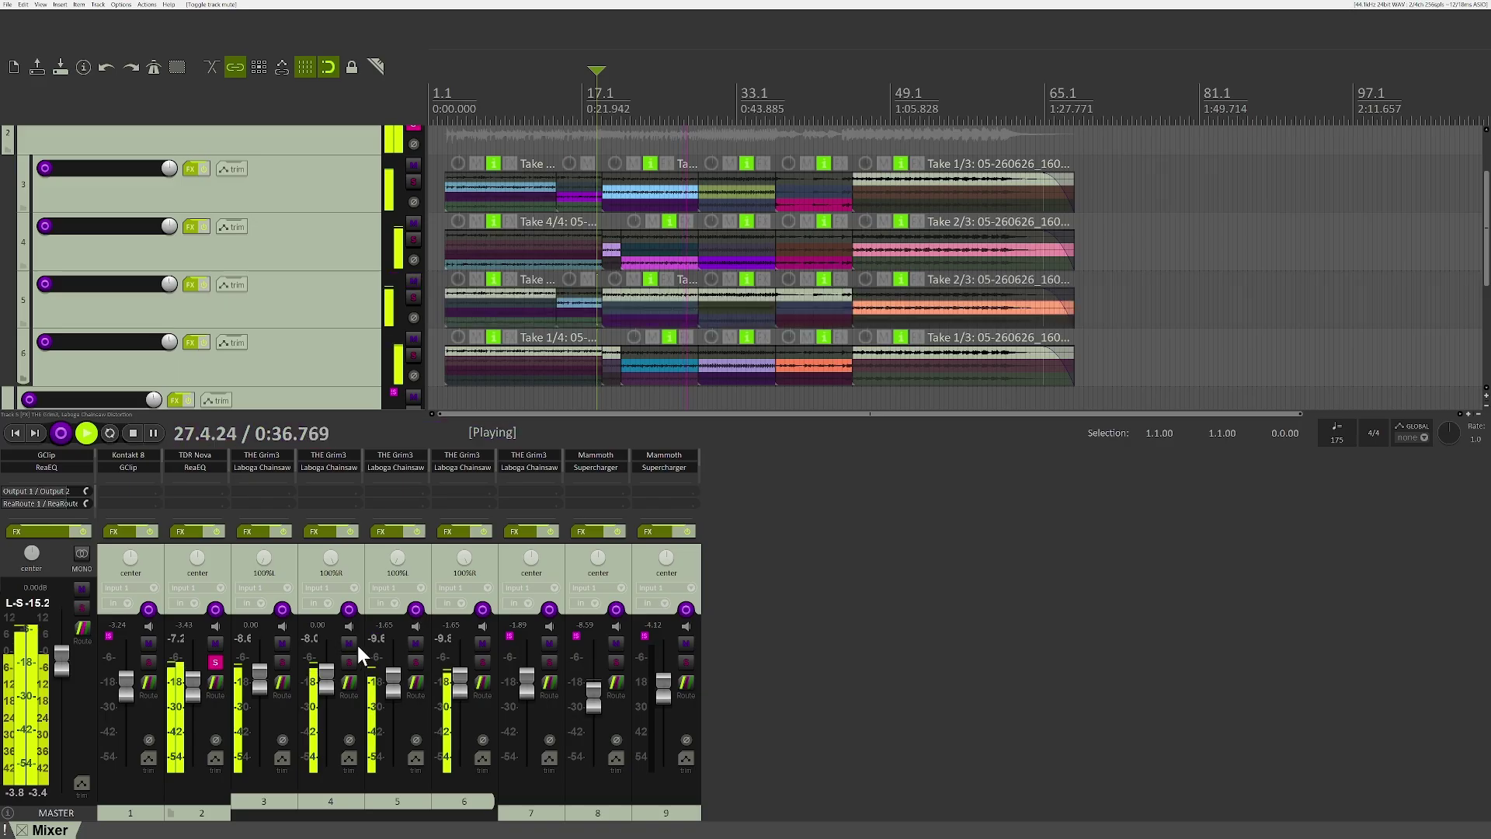
Mute guitar tracks 3 and 4 during playback for comparison, unmute both, and stop playback
click(350, 643)
click(282, 643)
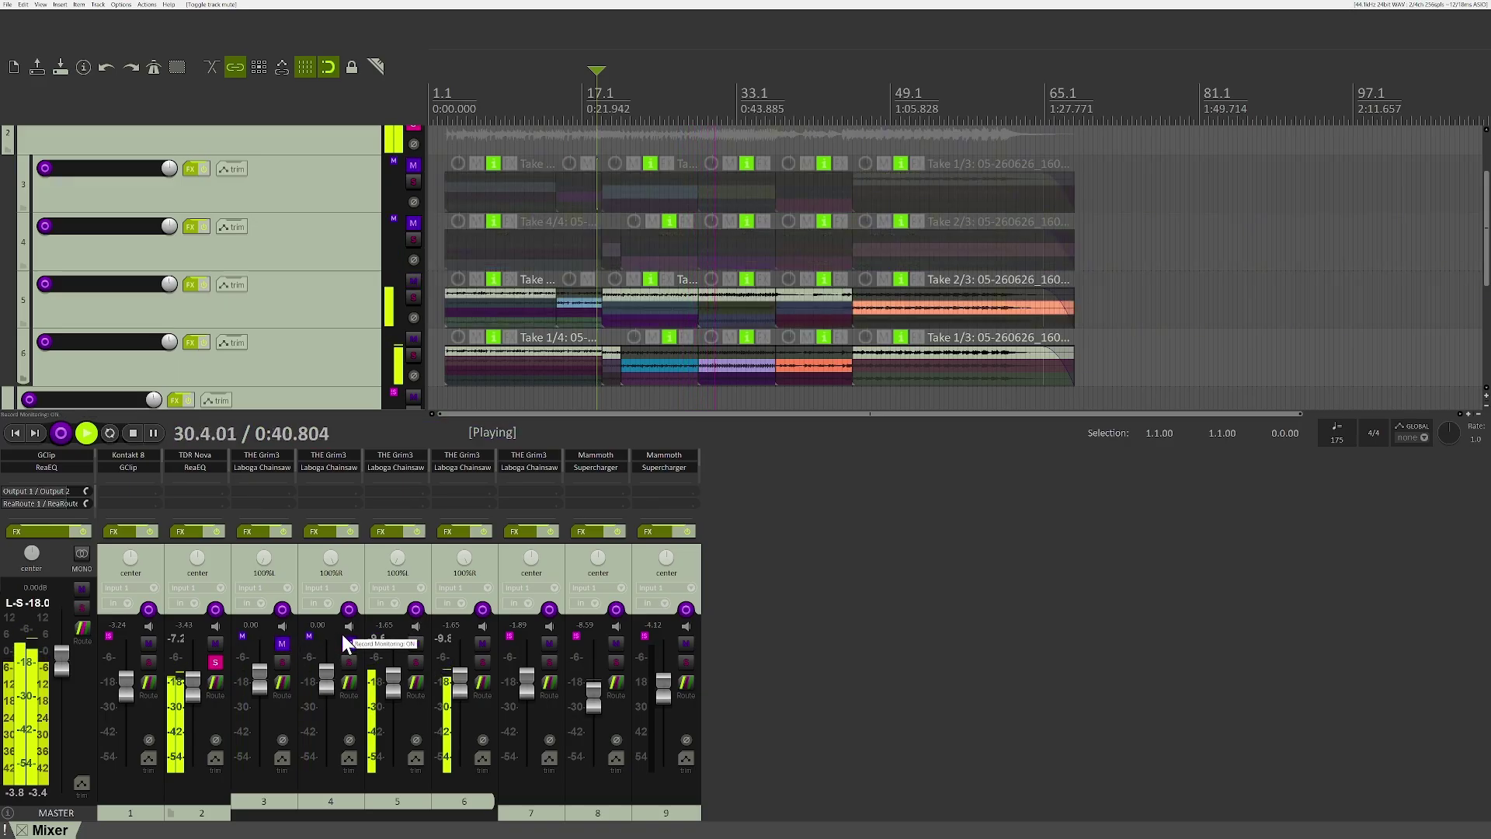
click(282, 643)
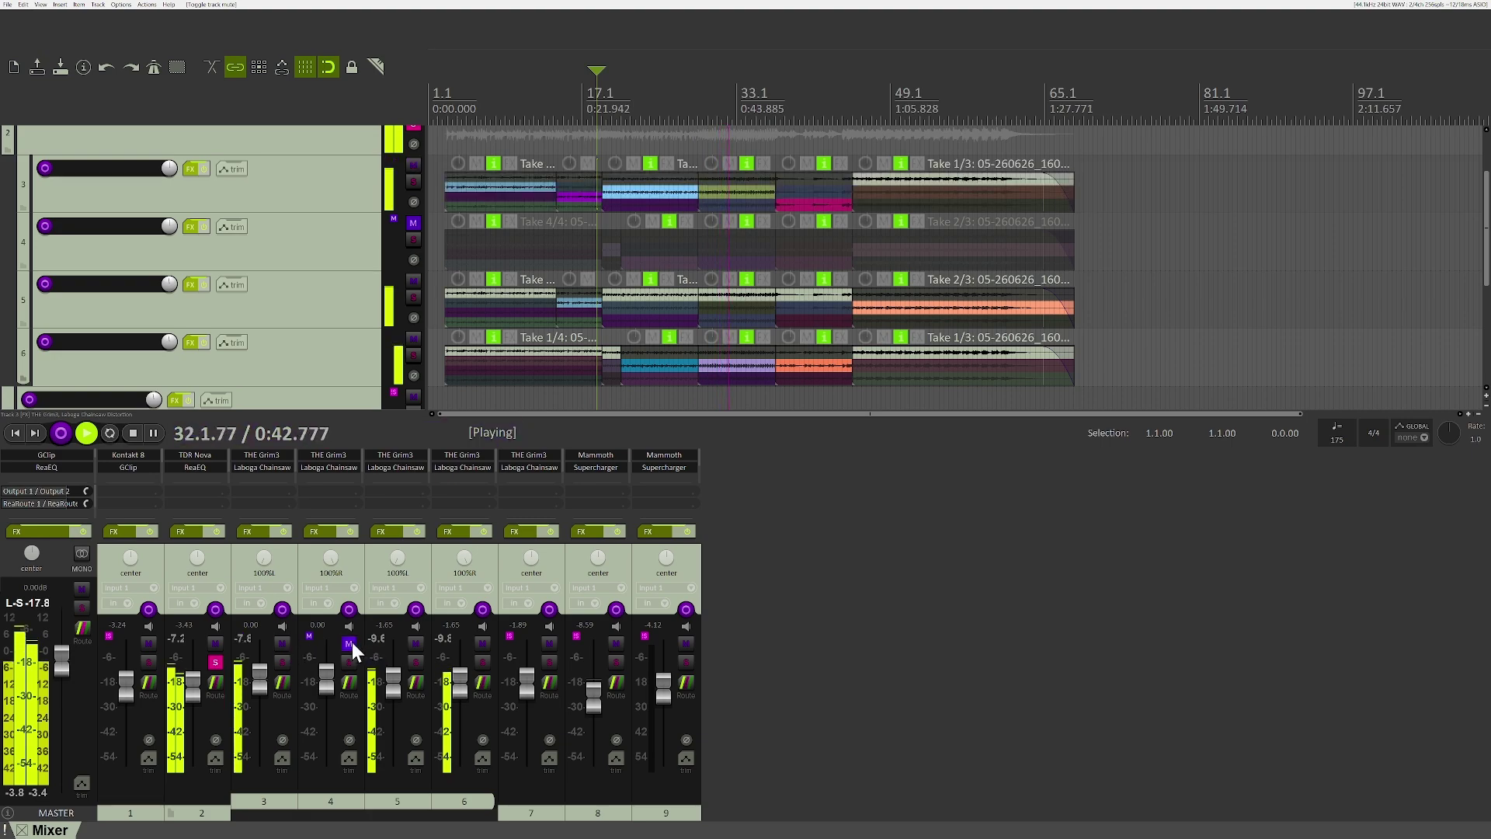
click(349, 643)
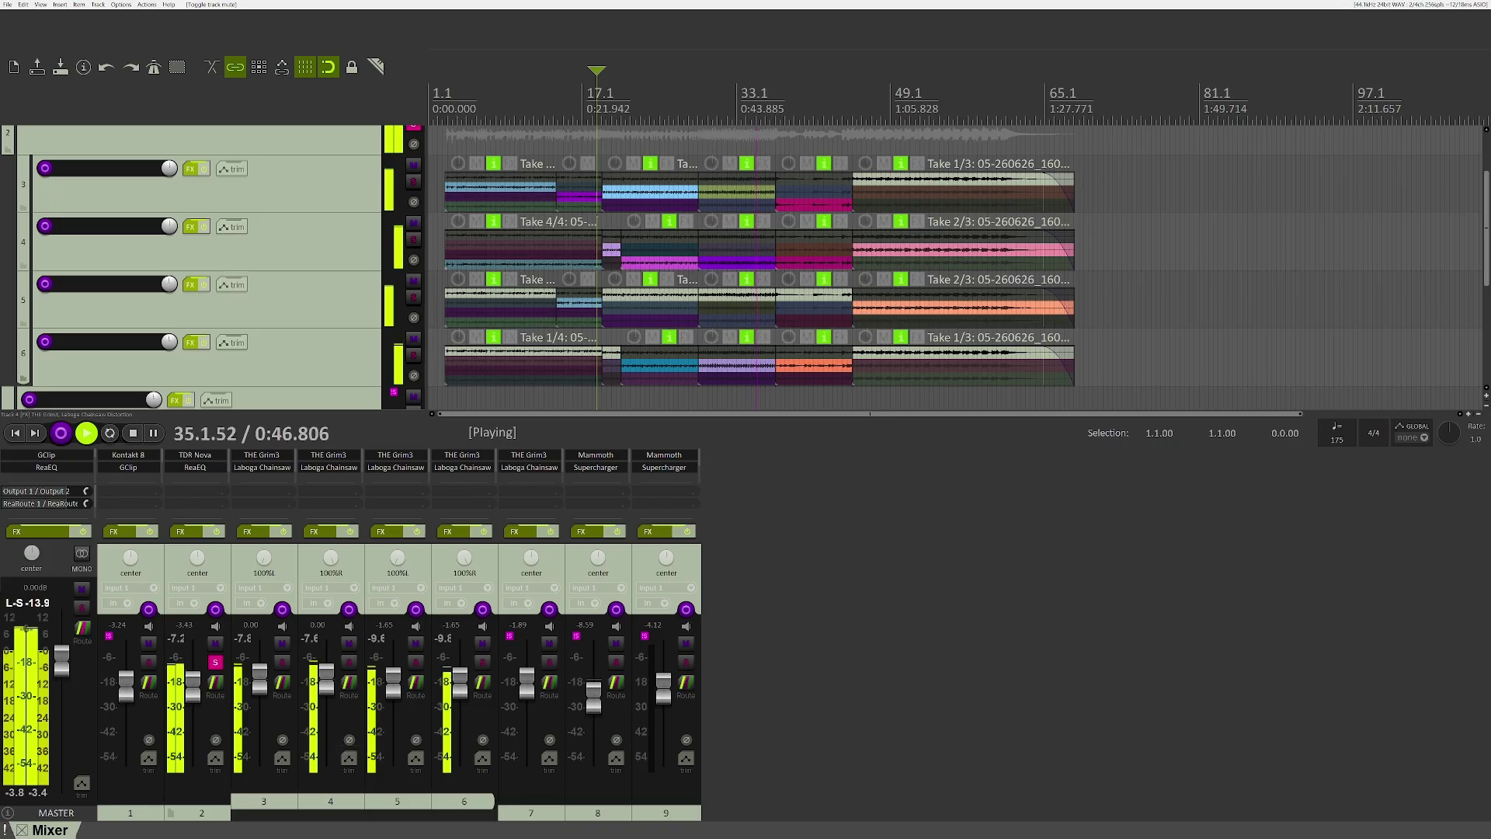
key(space)
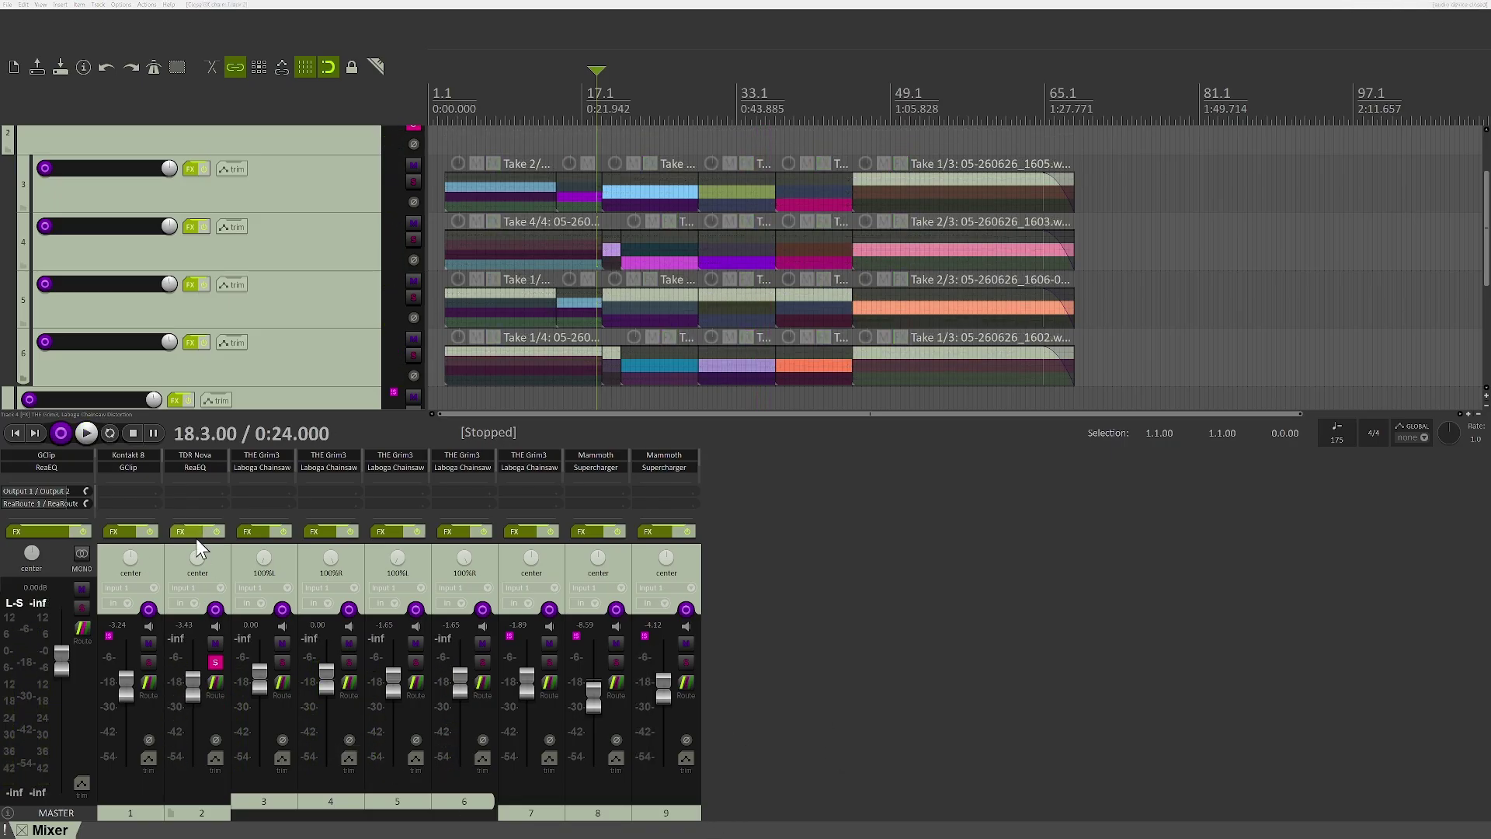
Review the TDR Nova and ReaEQ curves on the track 2 guitar bus while auditioning the guitars
click(193, 529)
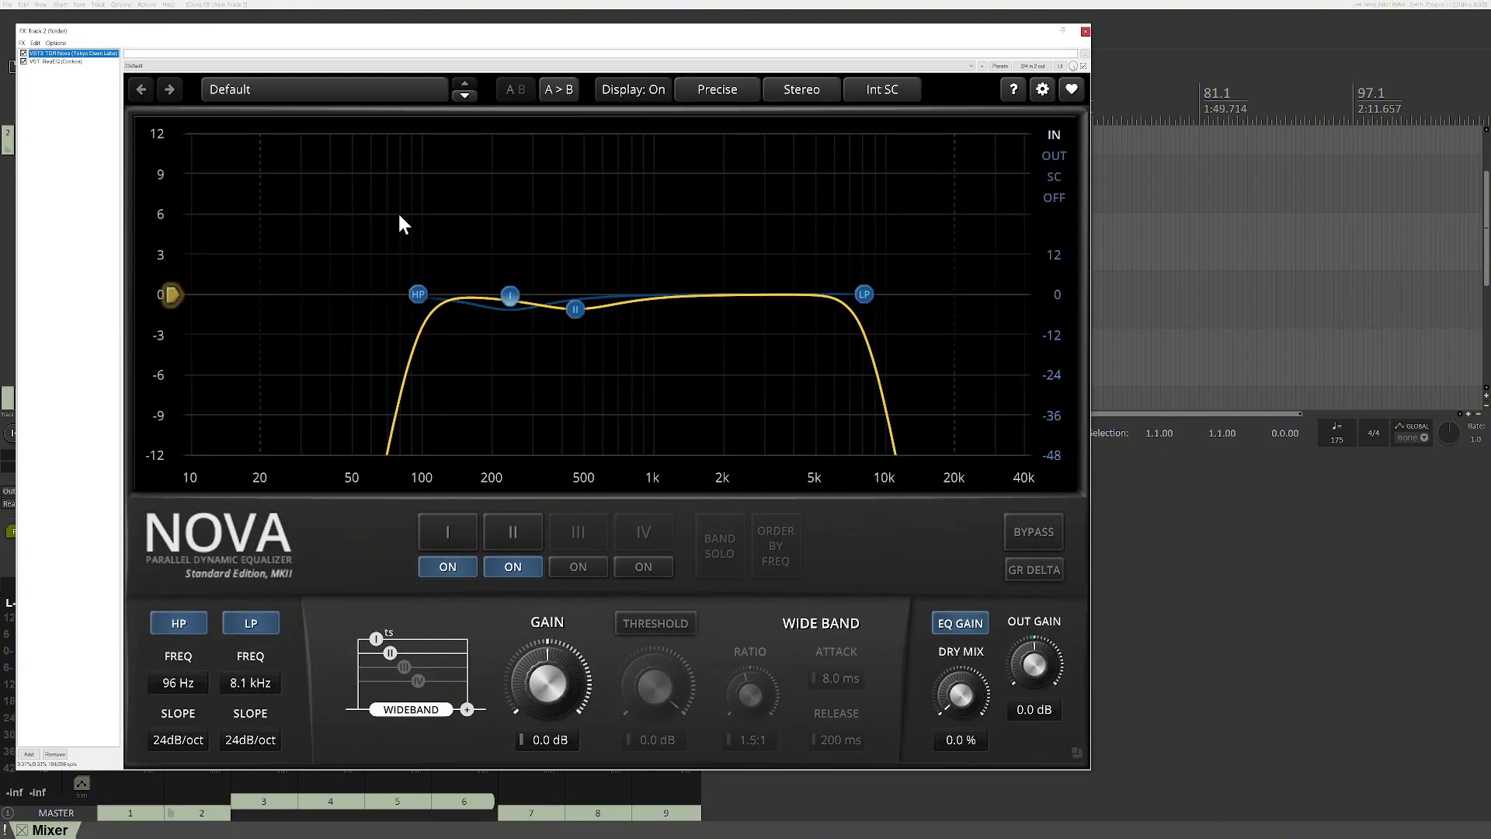
key(space)
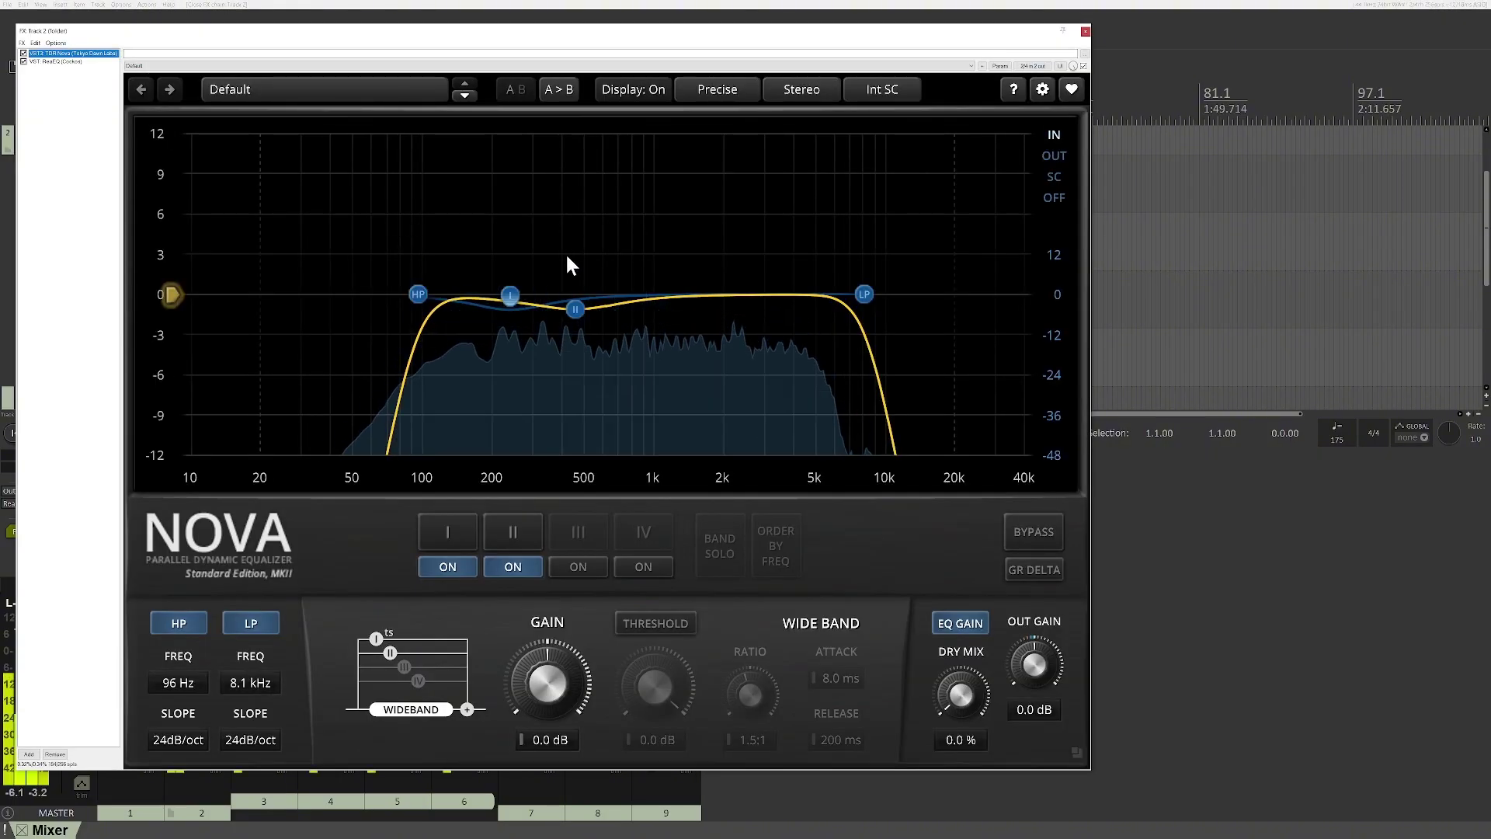
key(space)
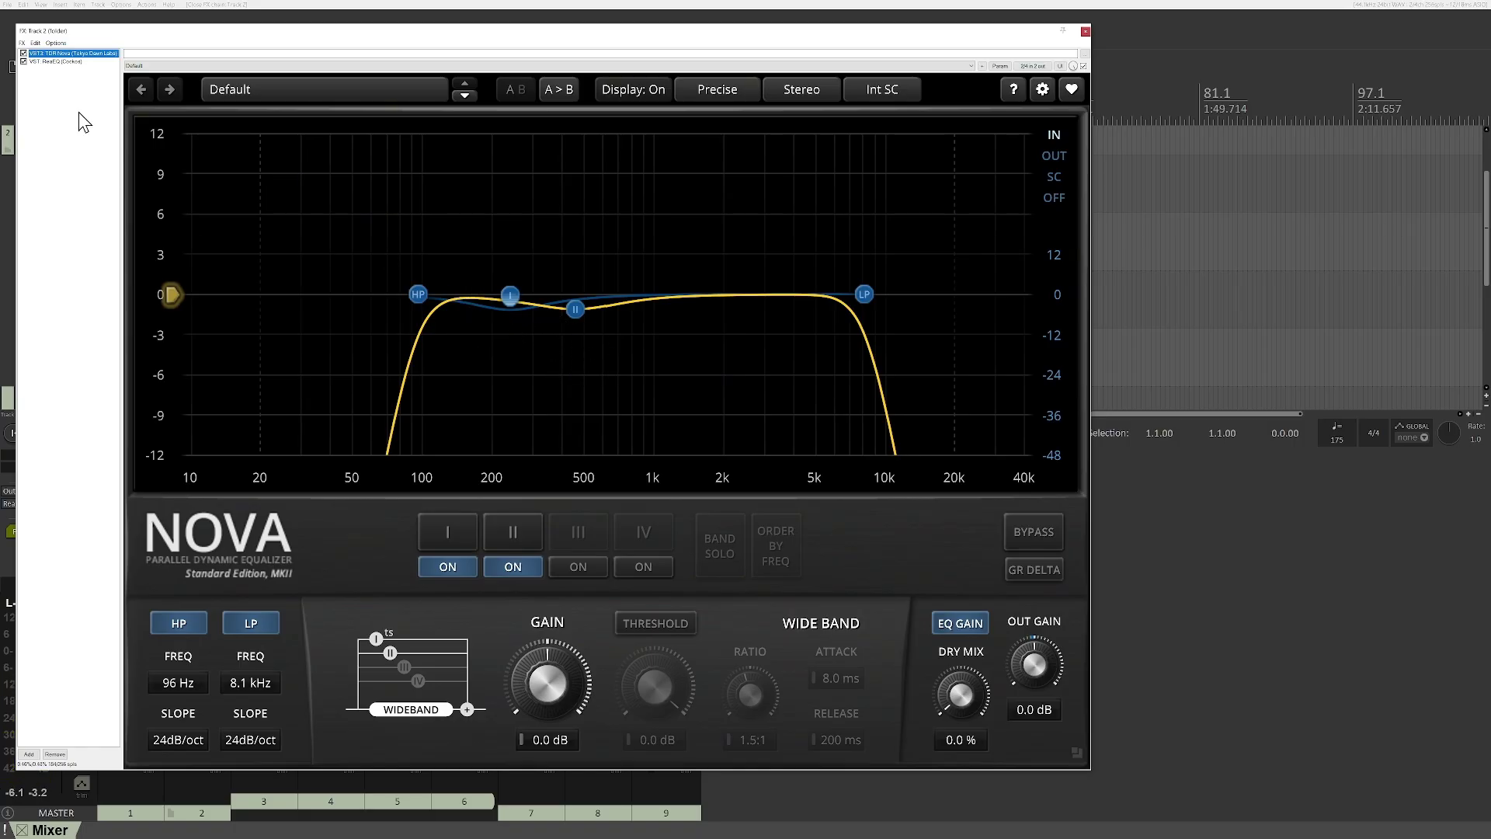
click(56, 61)
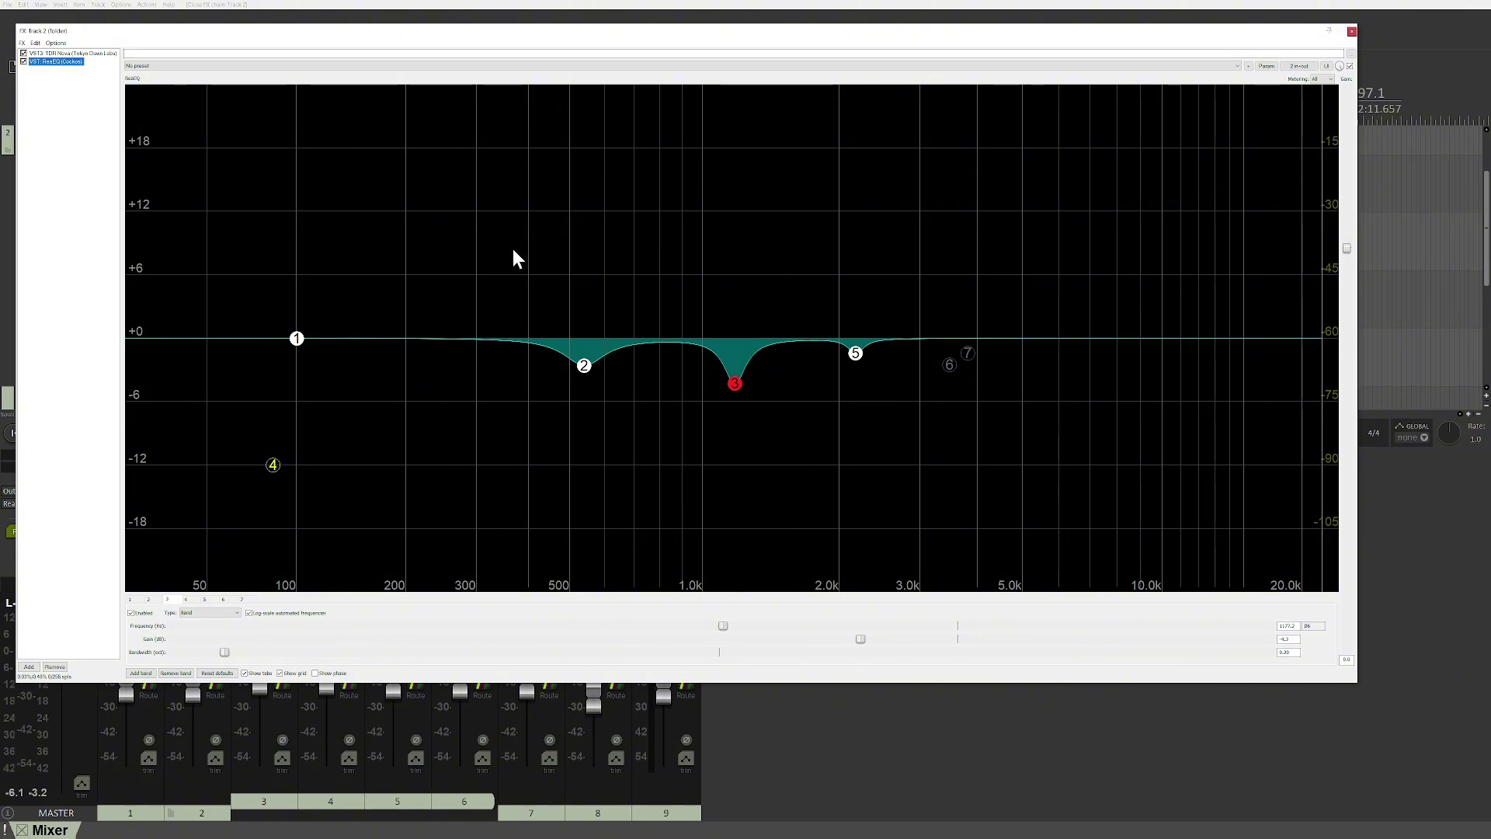
key(space)
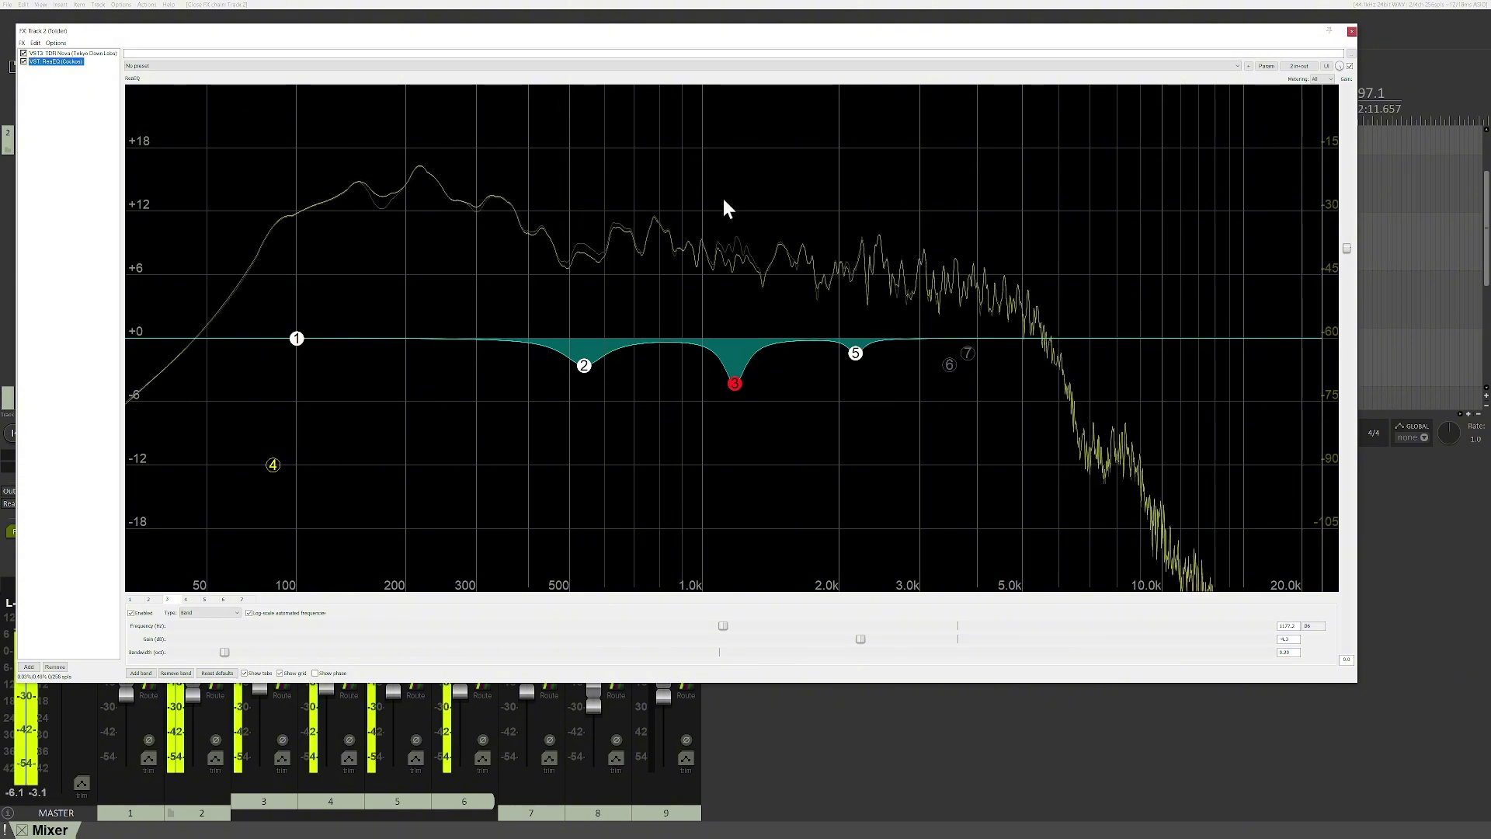
Bypass TDR Nova and ReaEQ individually on the guitar bus during playback for comparison, and re-enable both
click(67, 54)
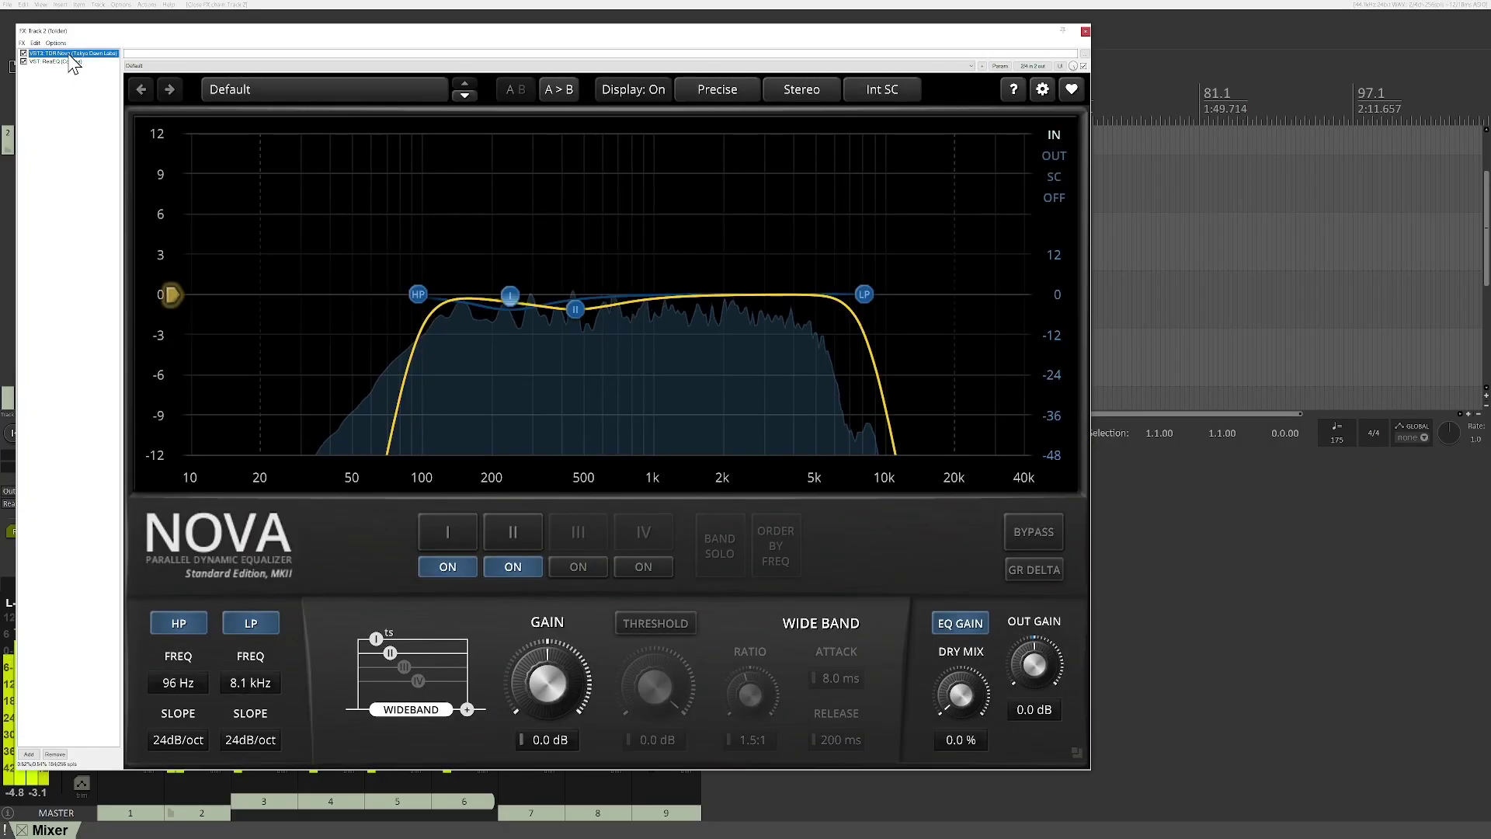
drag(136, 30, 159, 31)
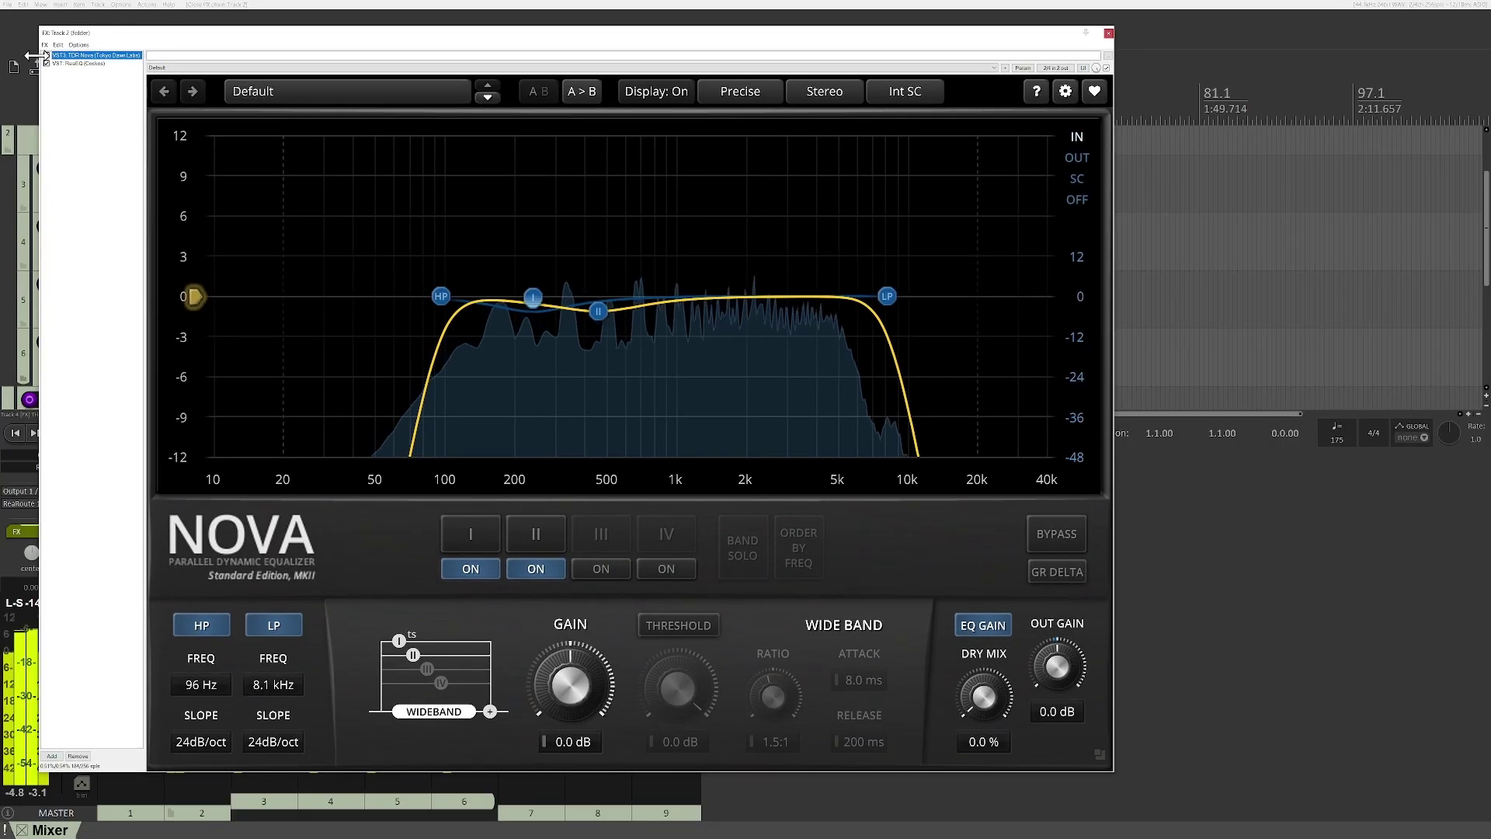
click(46, 55)
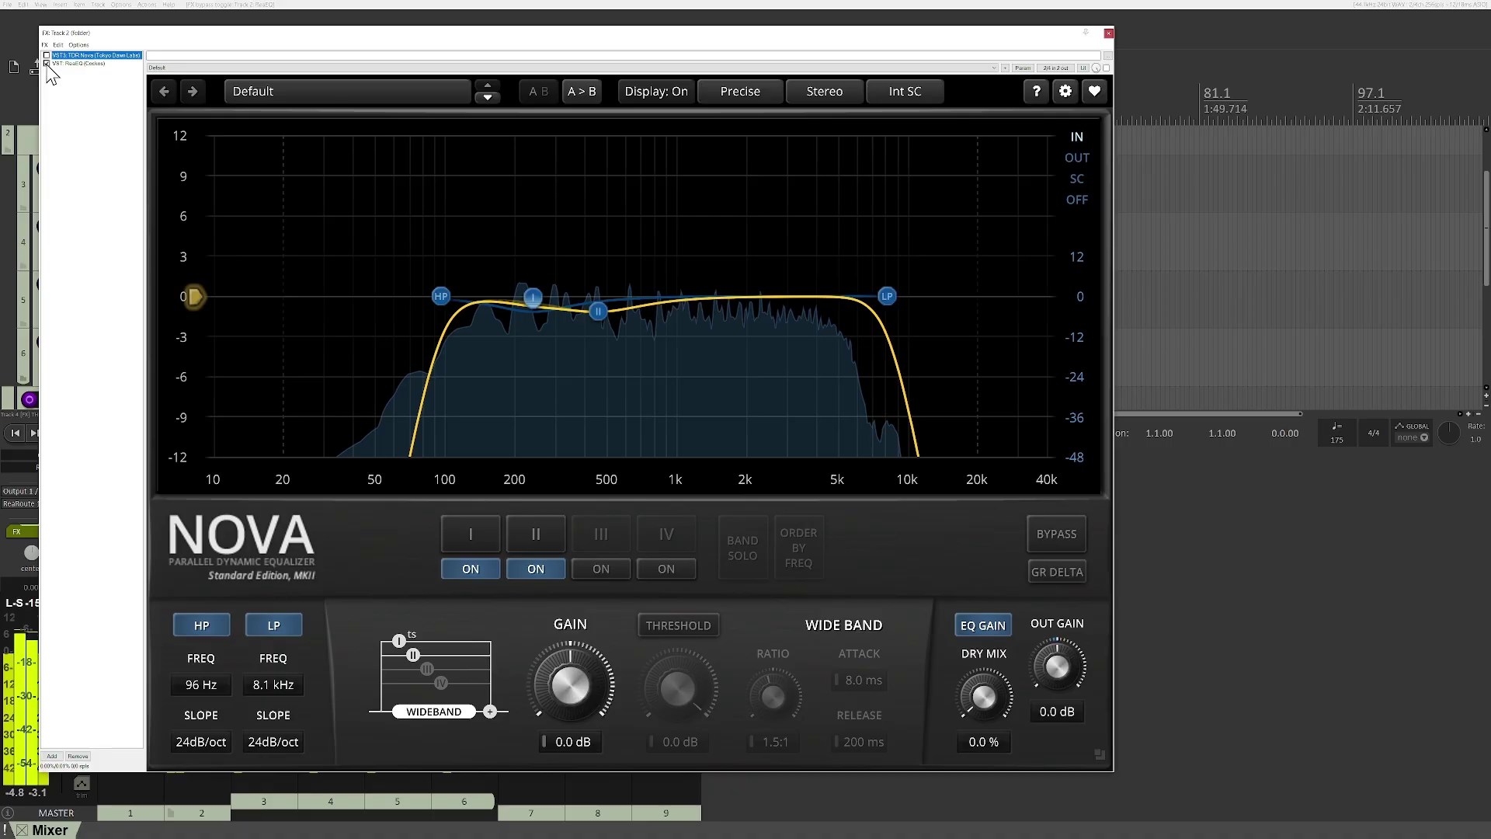
click(47, 63)
click(46, 55)
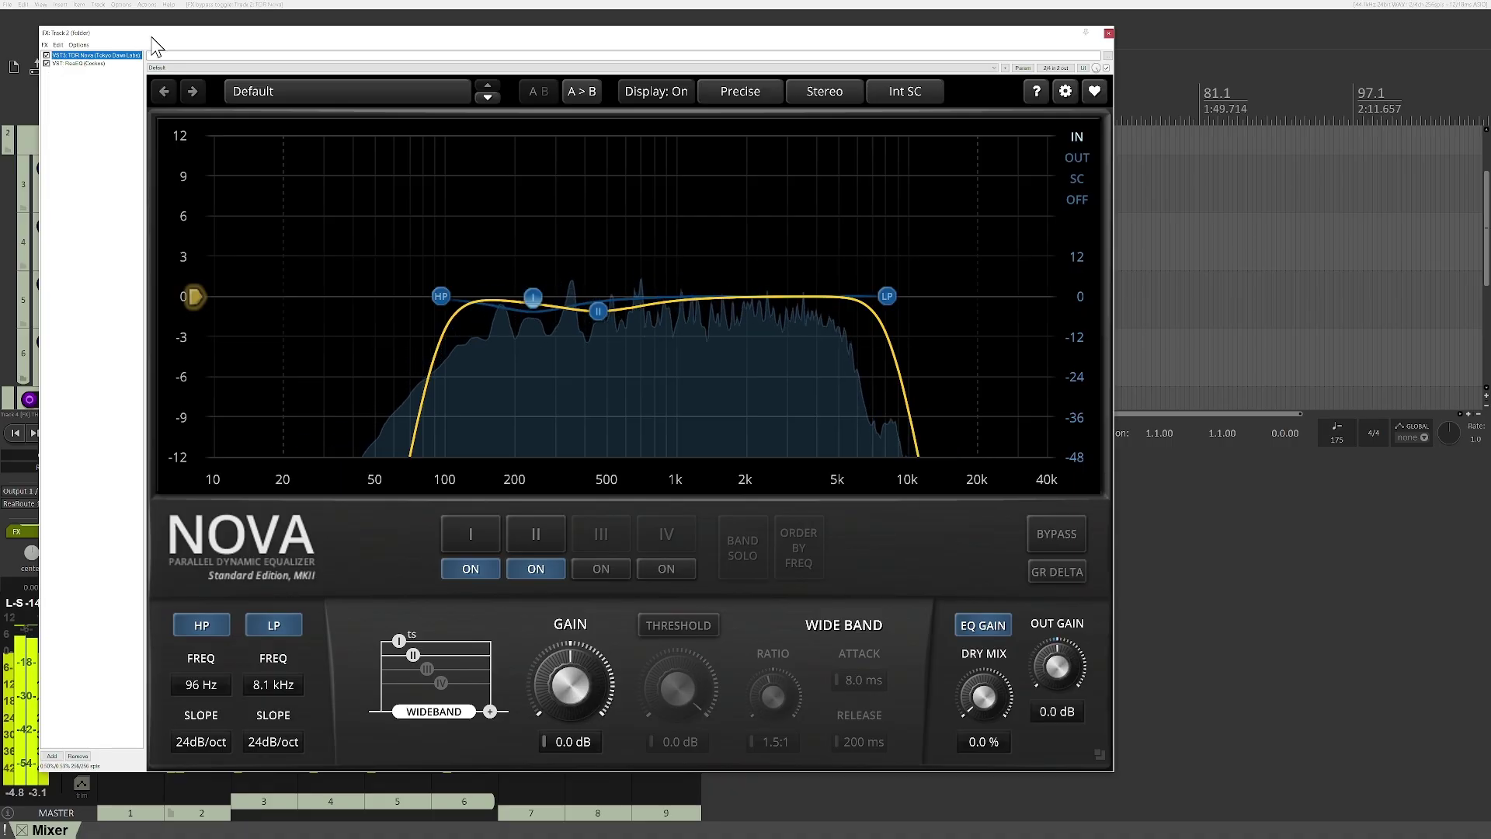
Unsolo track 2, compare the full mix with the guitar bus effects bypassed and re-enabled, and stop playback
drag(137, 32, 507, 108)
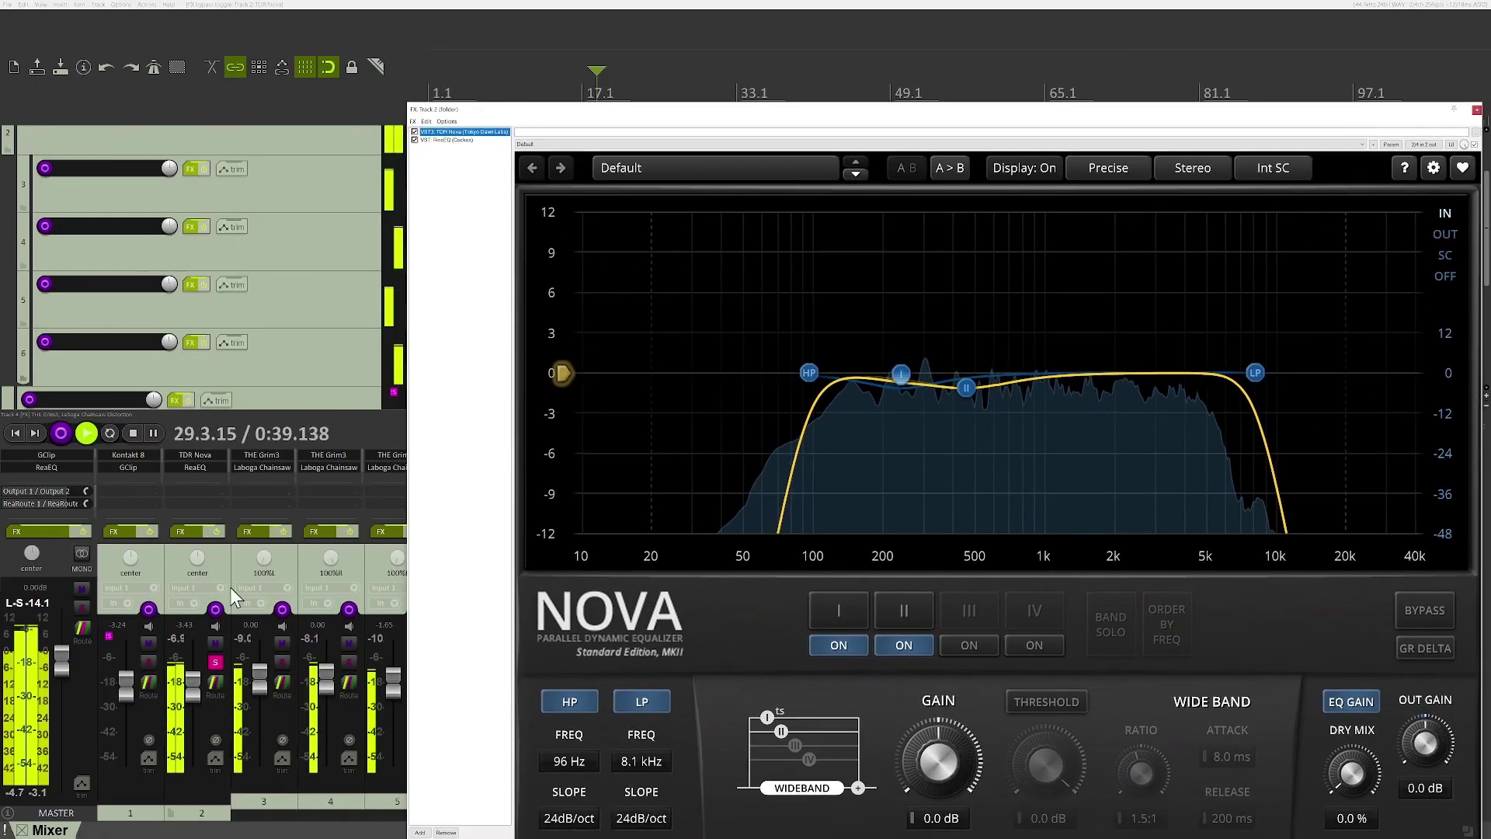
click(215, 662)
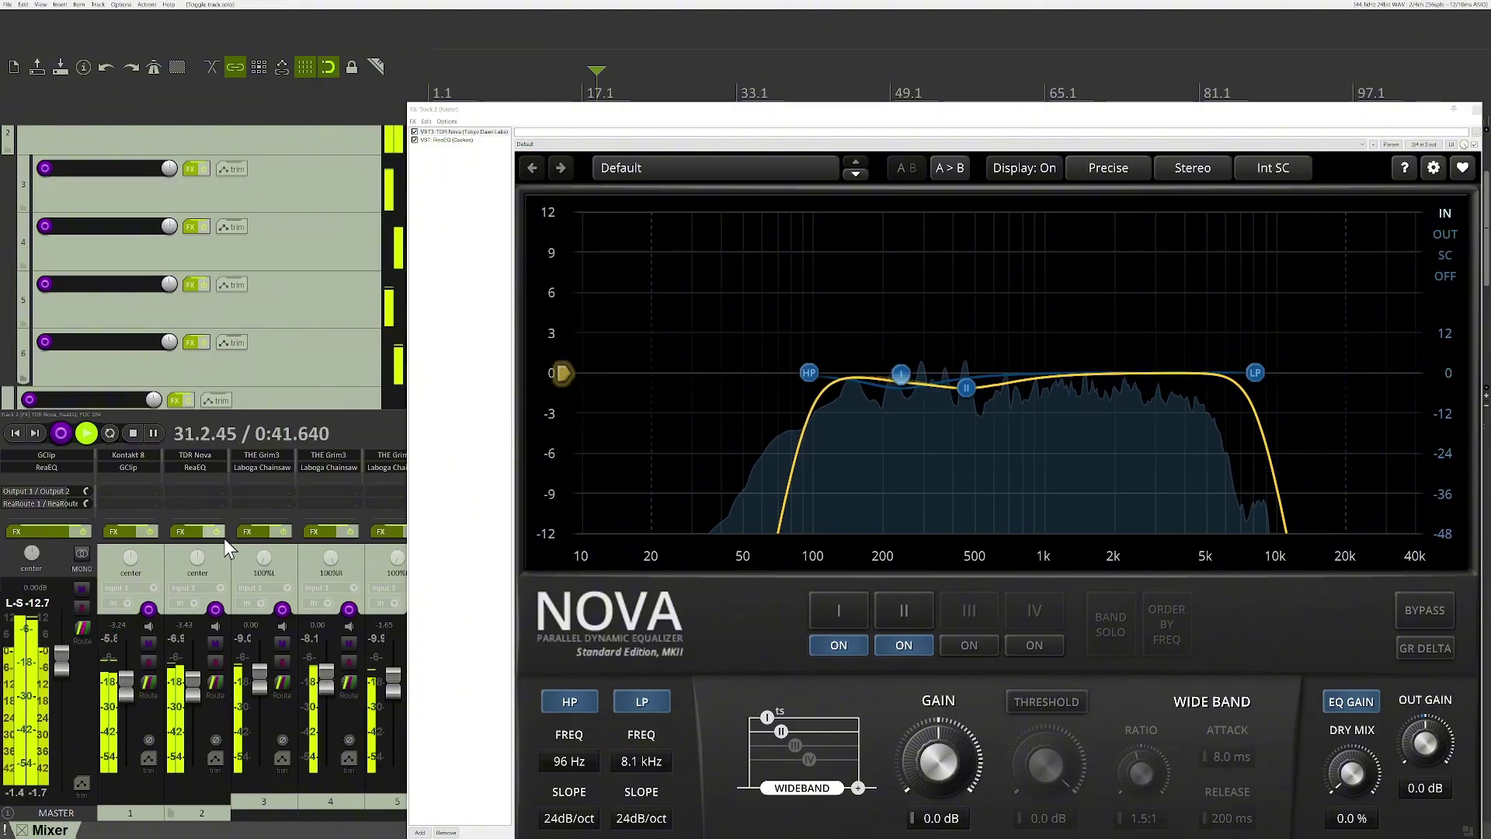
click(219, 533)
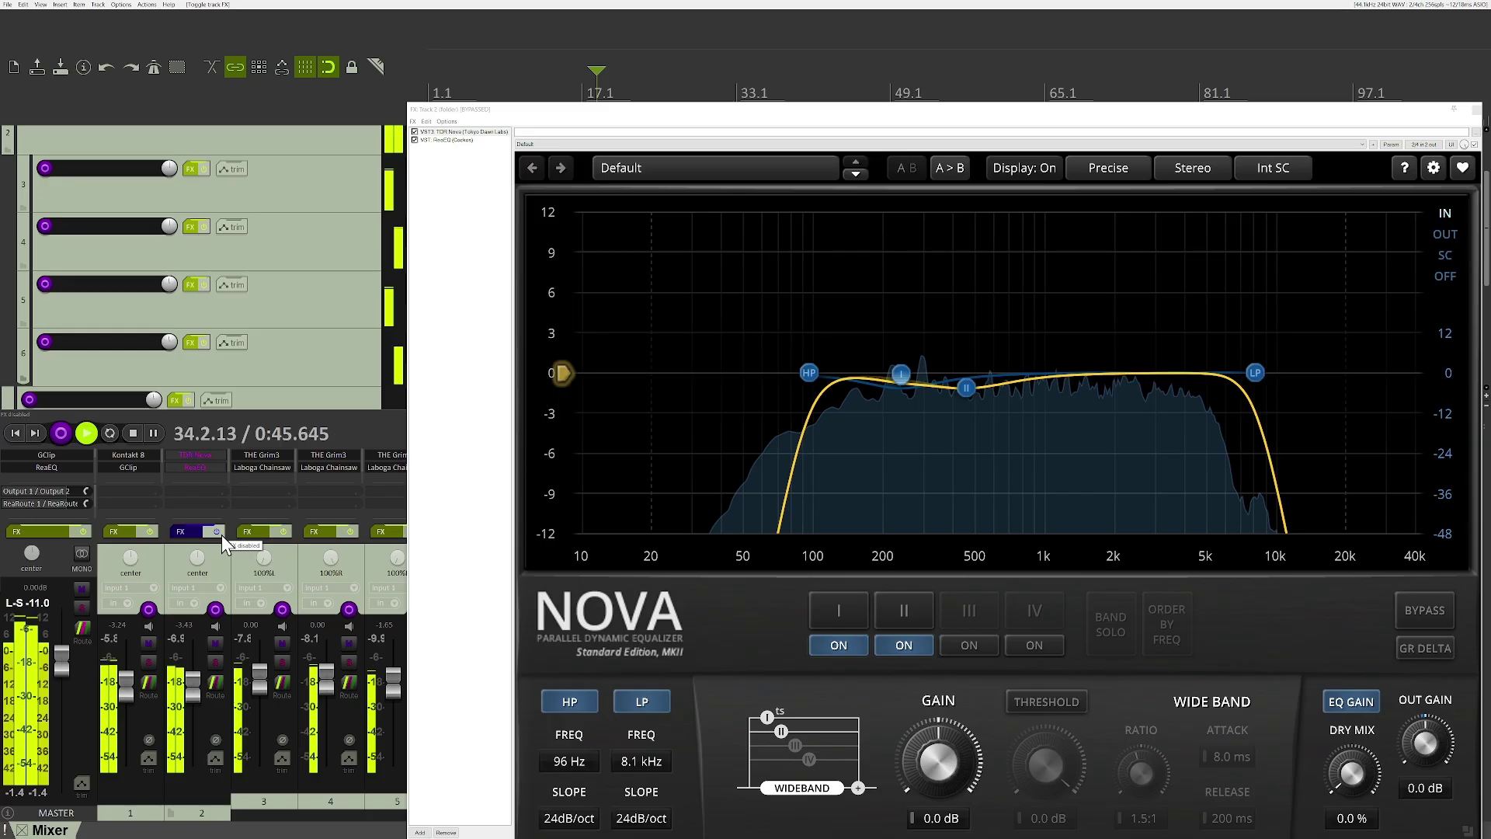
click(222, 534)
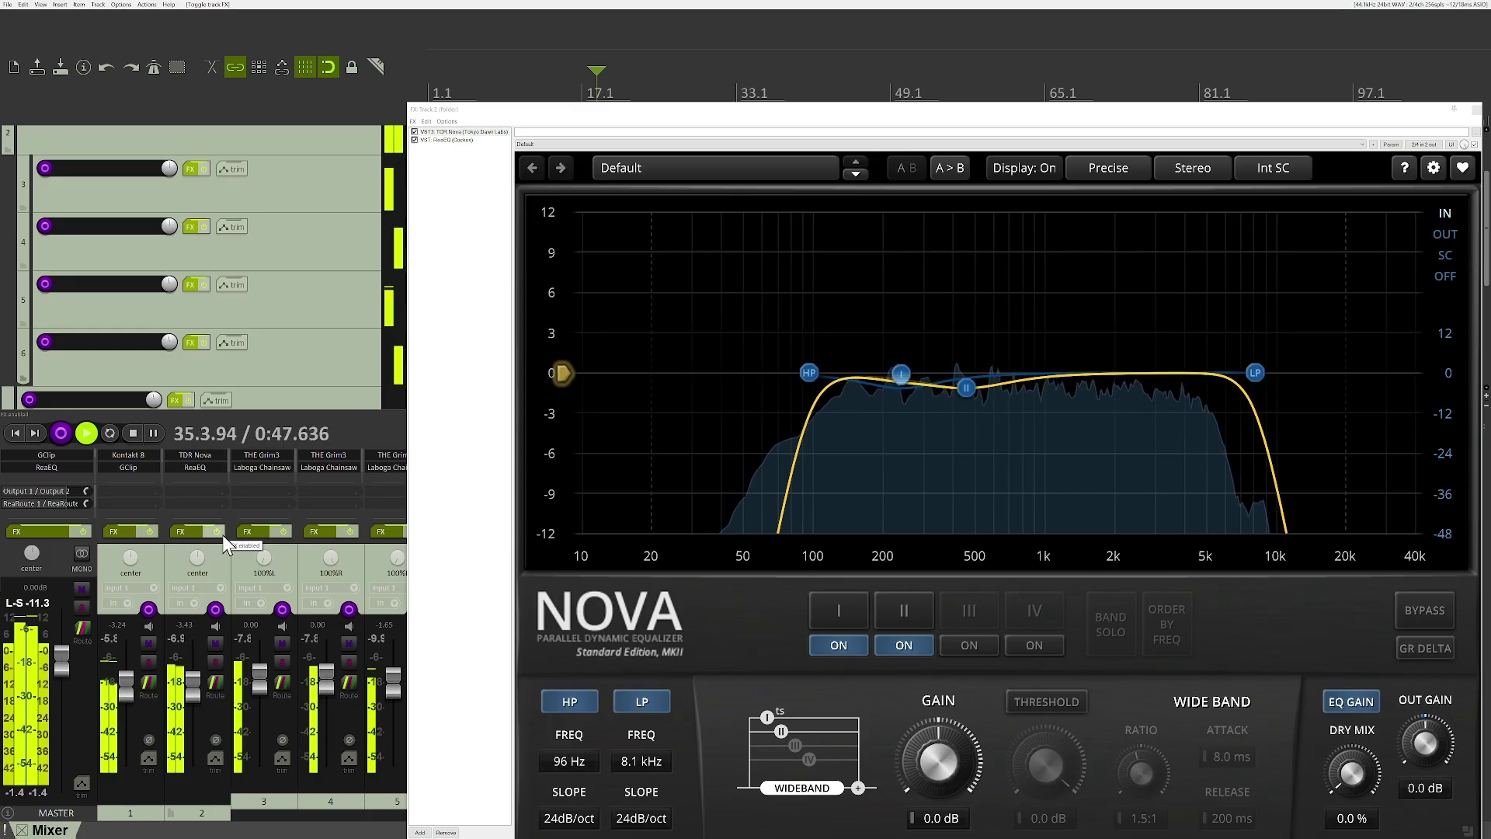
drag(836, 113, 756, 72)
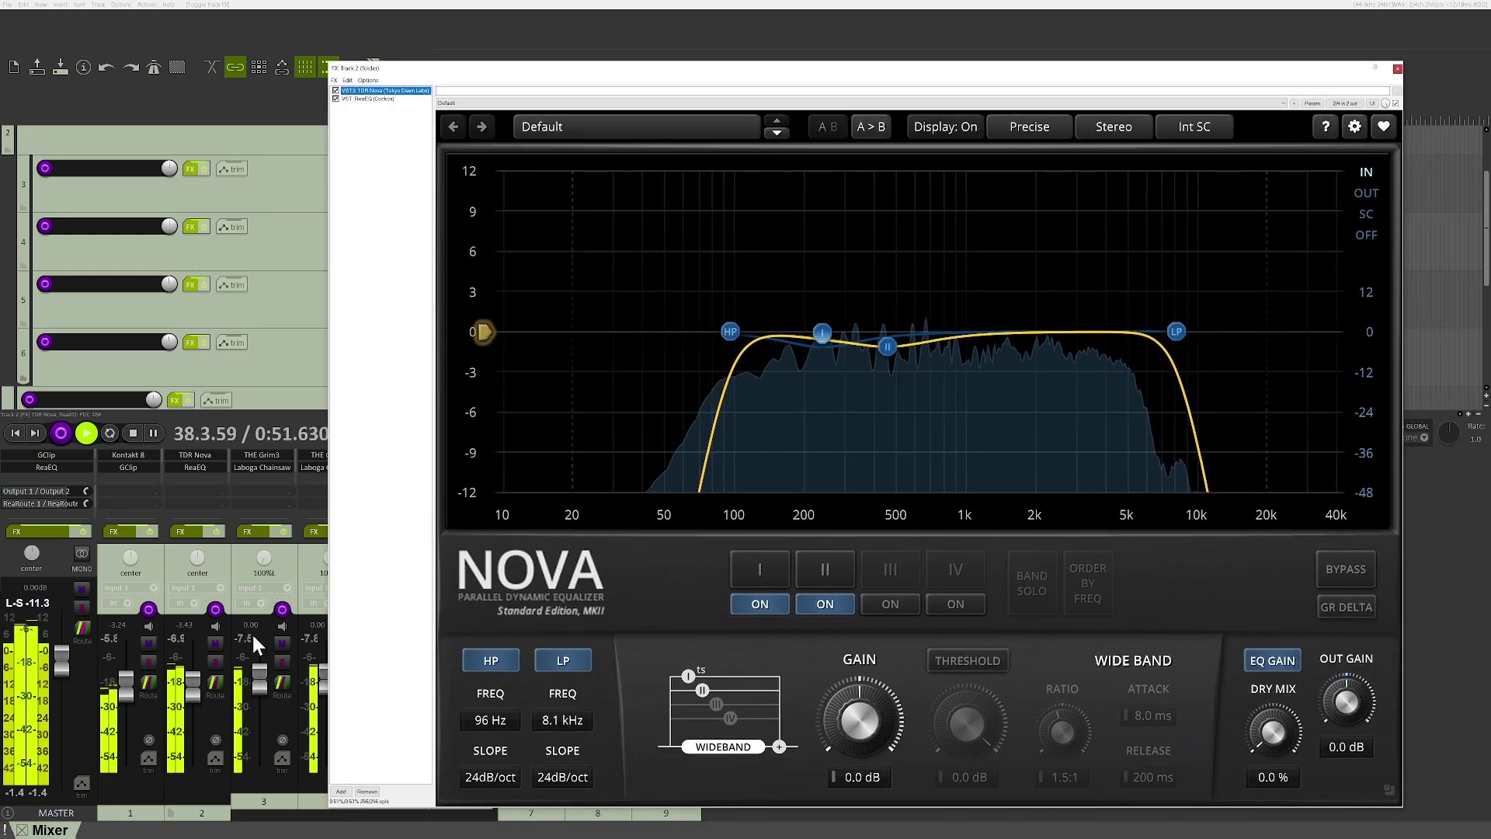
key(space)
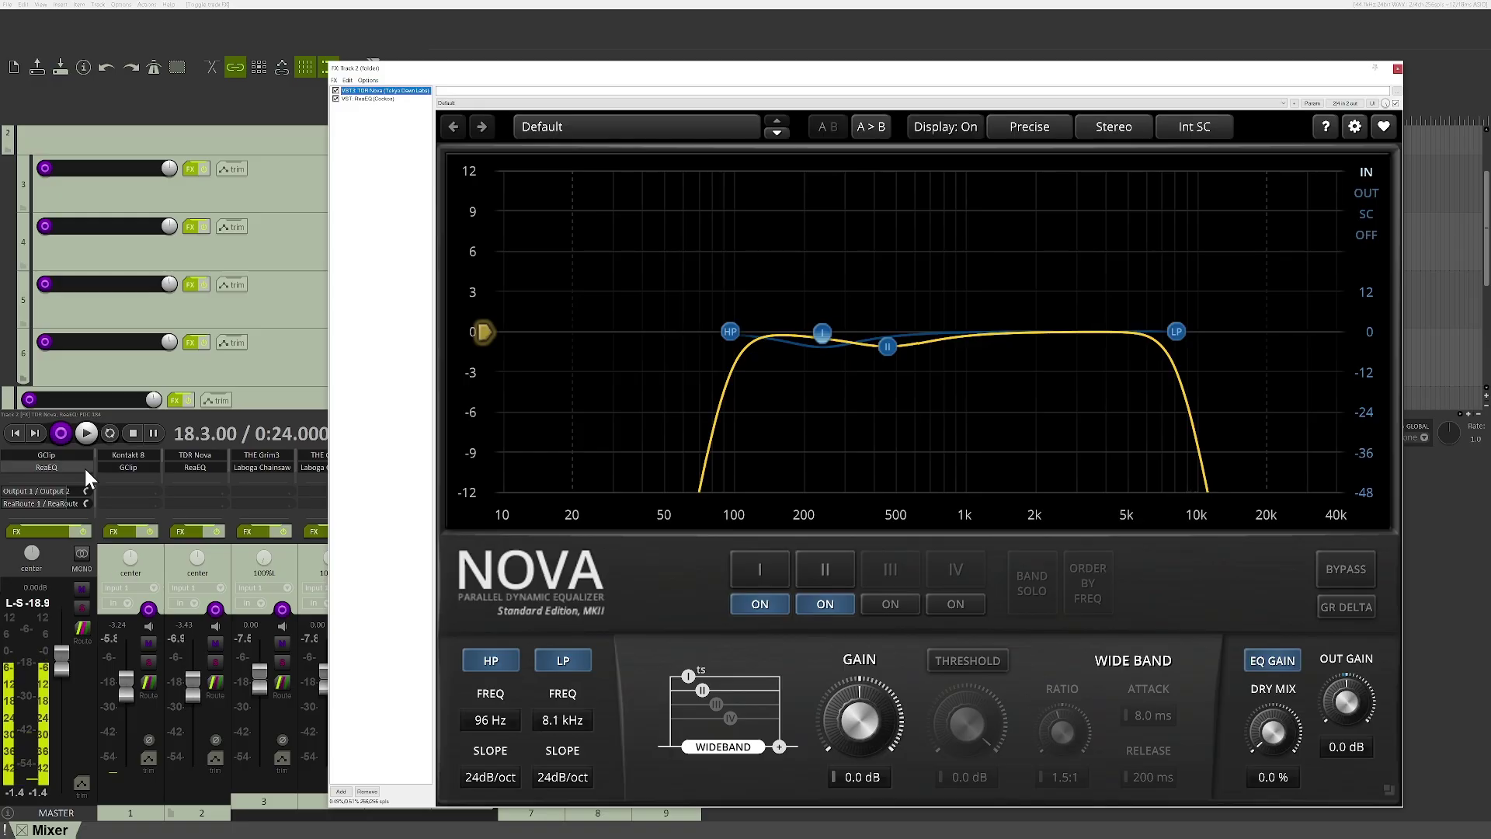
Solo track 2 and compare its sound with the master effects and the bus effects bypassed in turn, re-enabling each
click(217, 663)
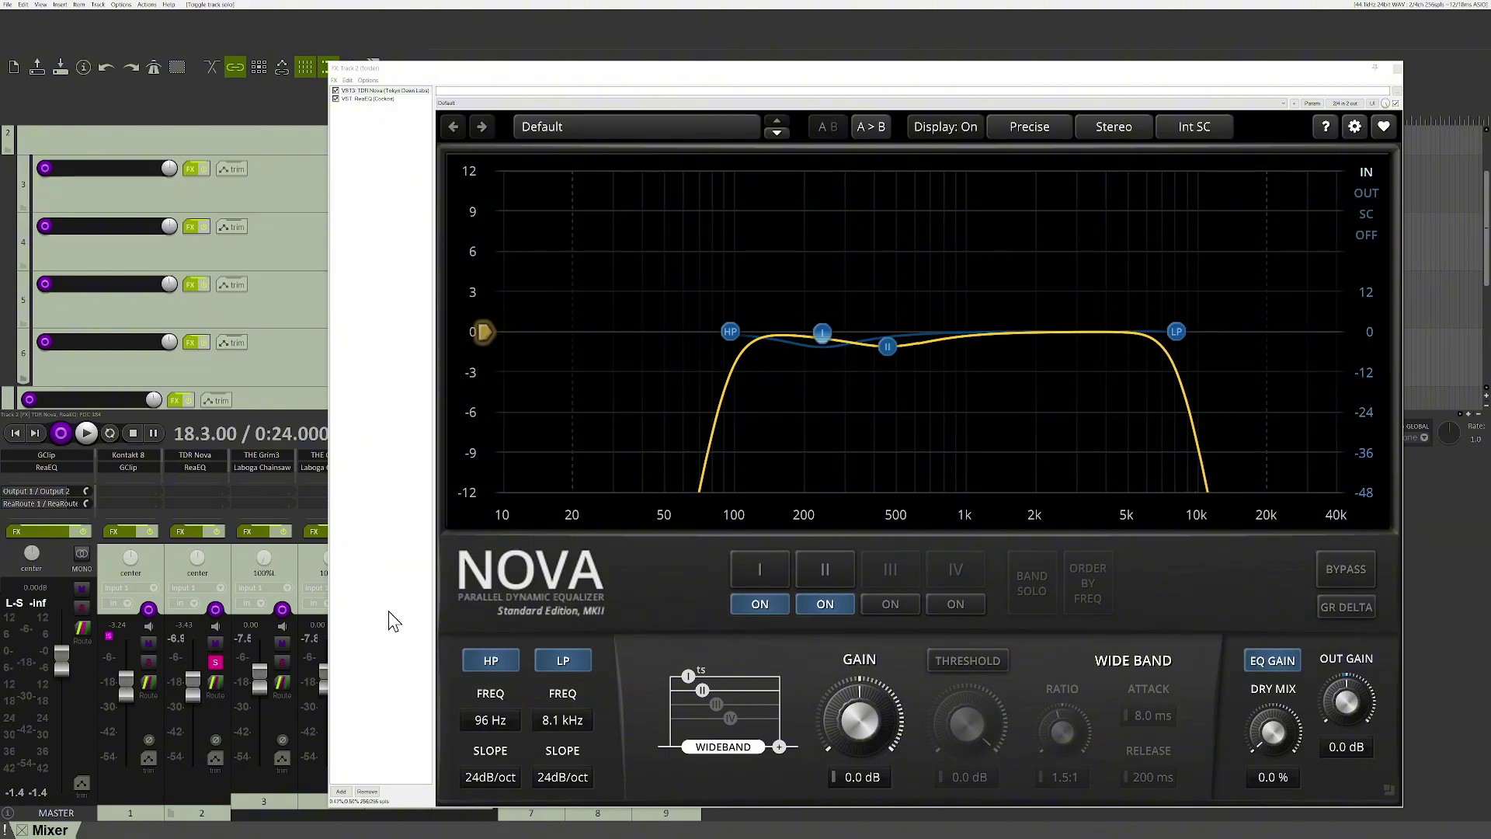
key(space)
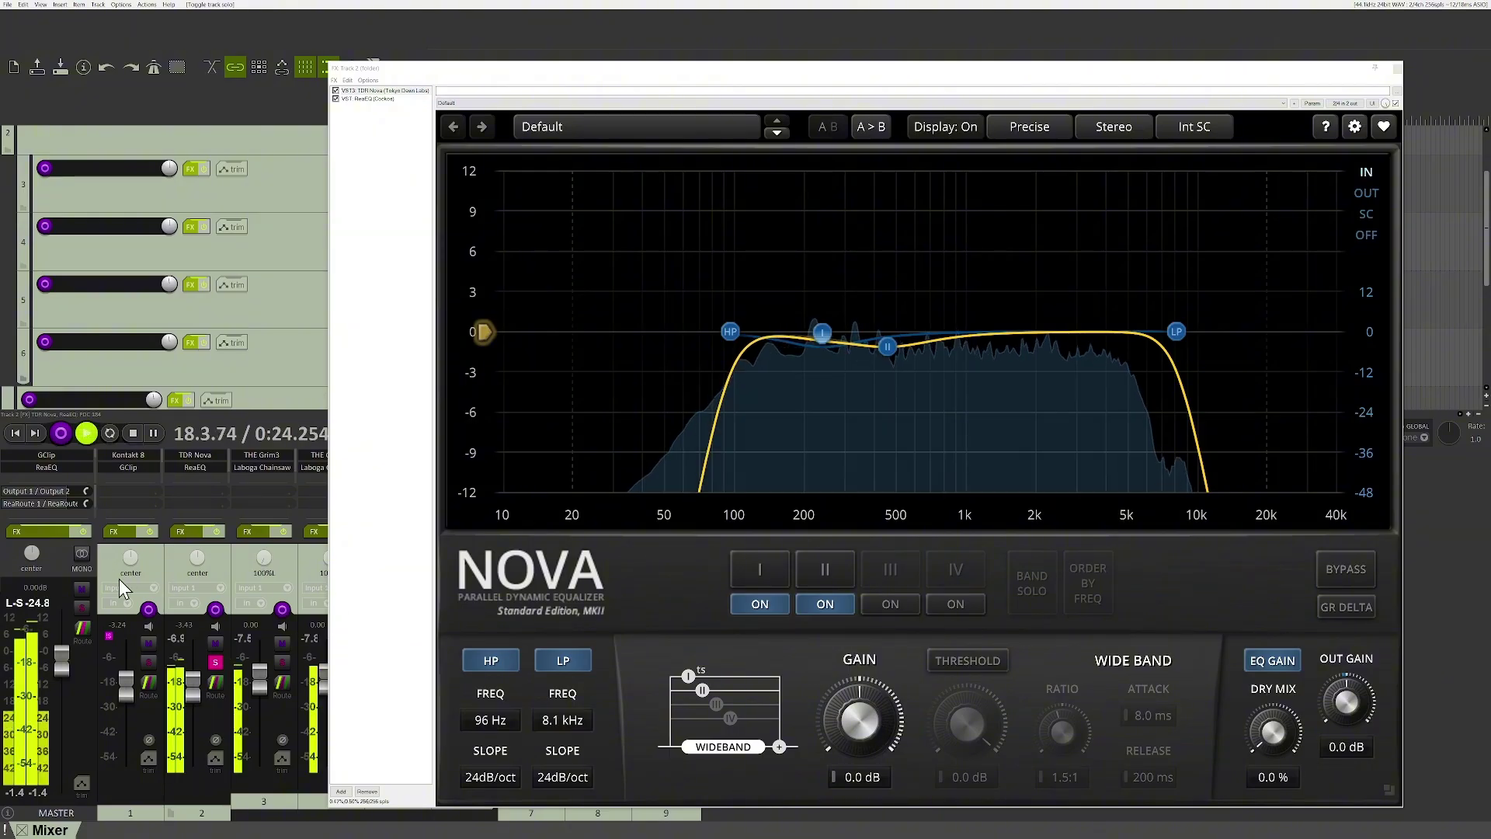
click(83, 533)
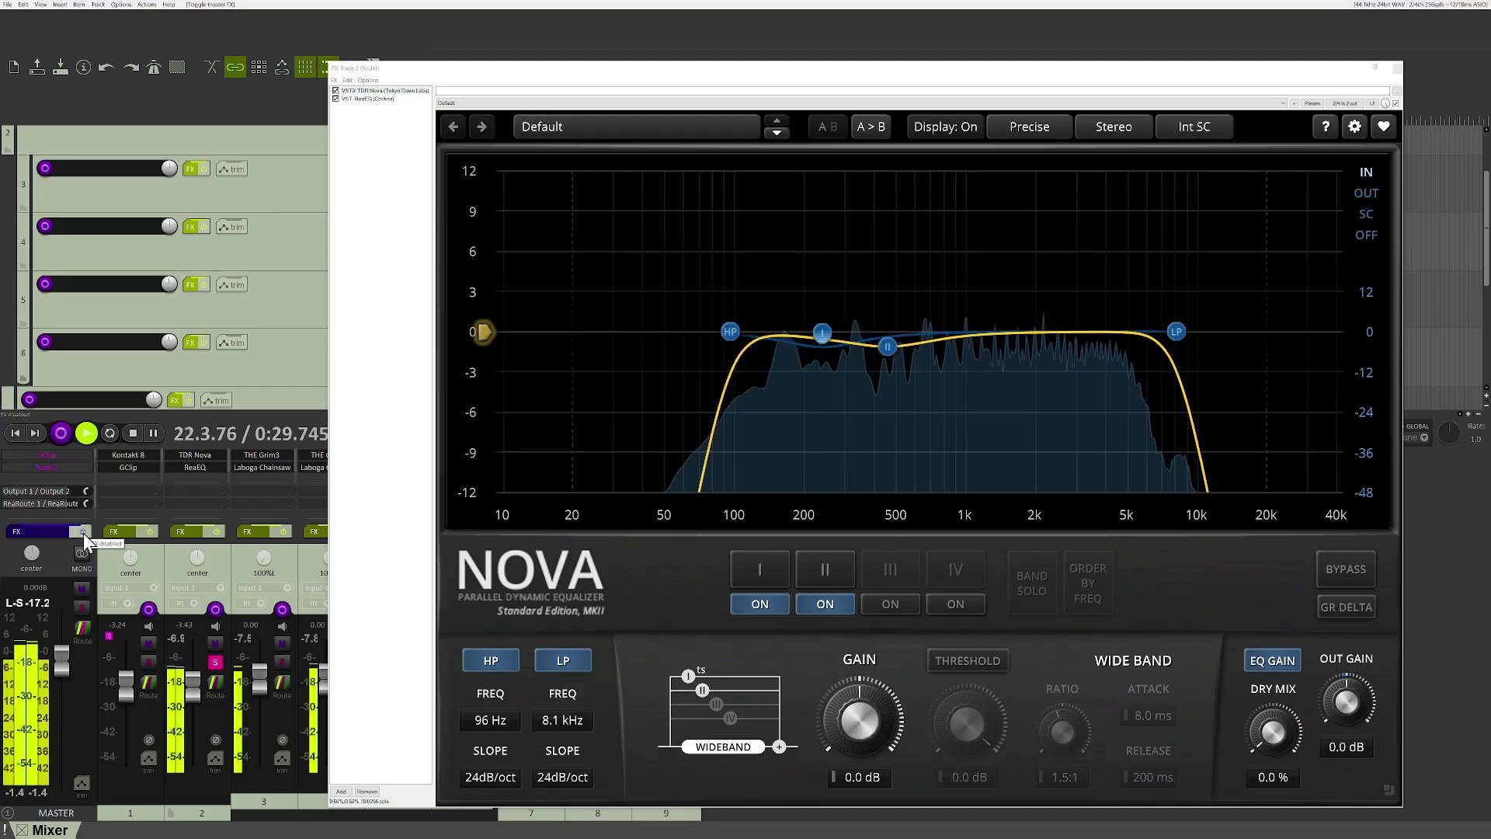
click(82, 533)
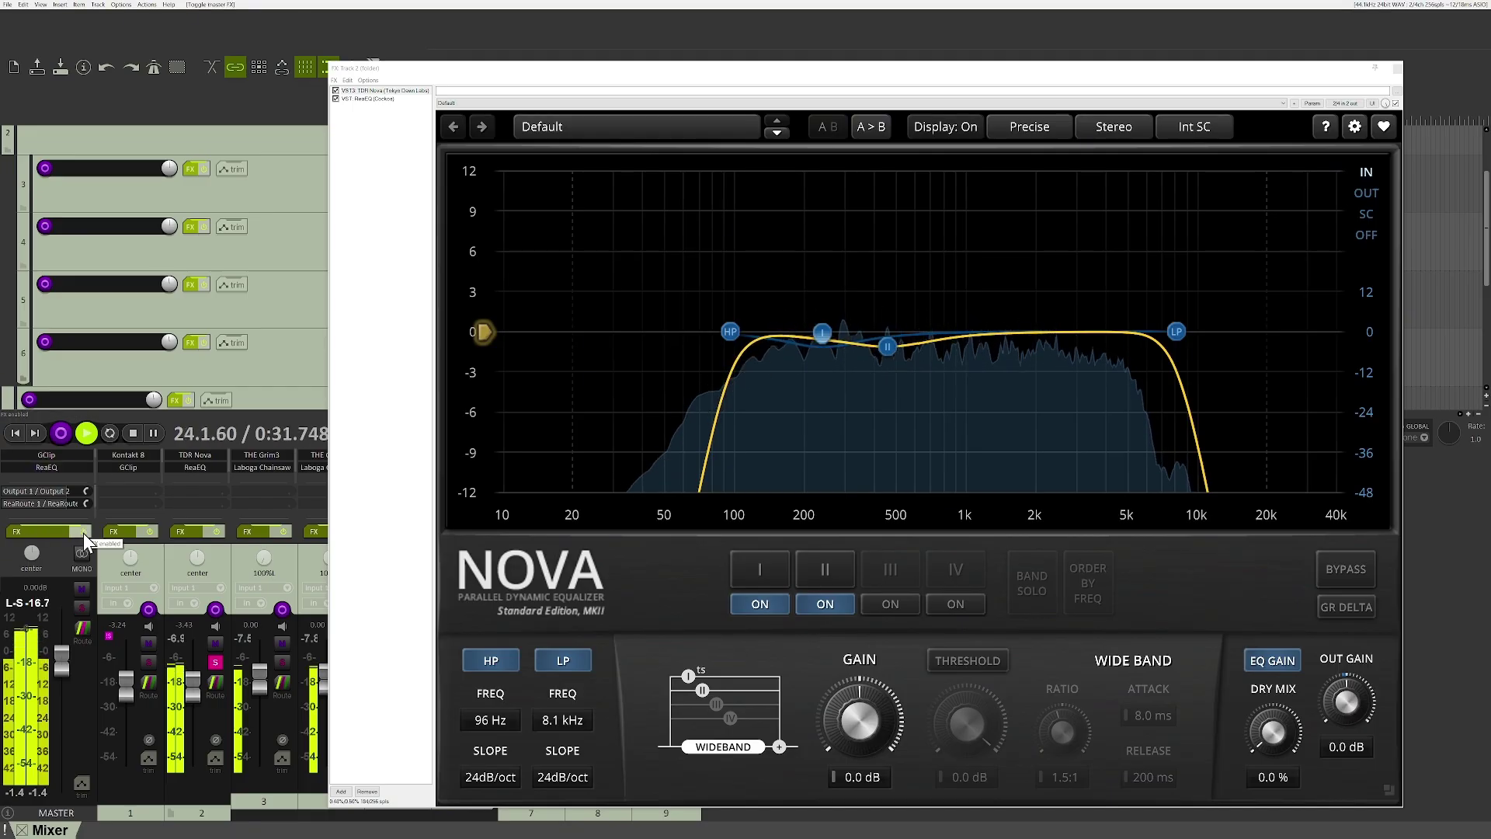
click(212, 530)
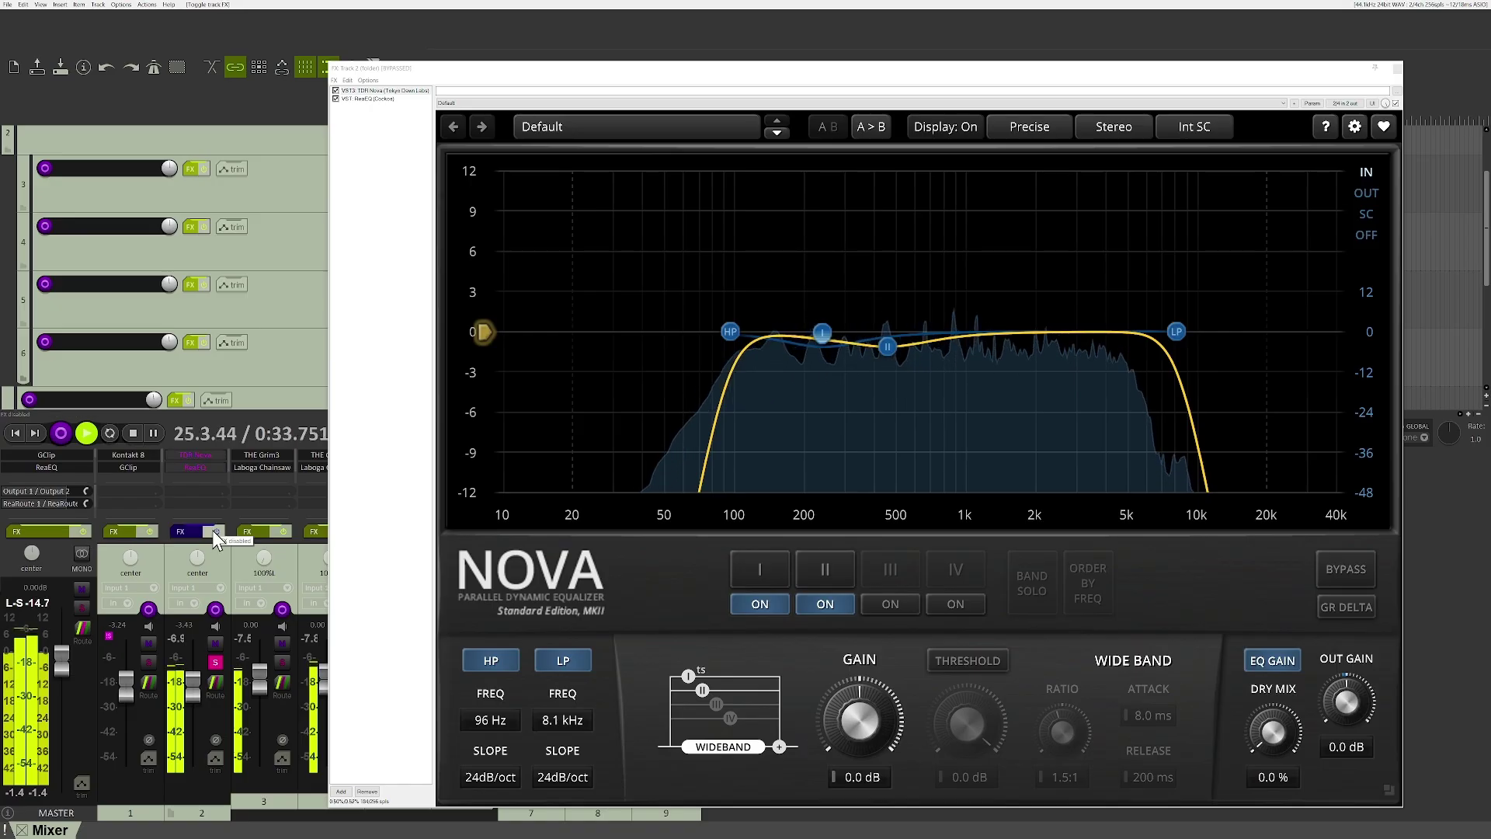
click(212, 530)
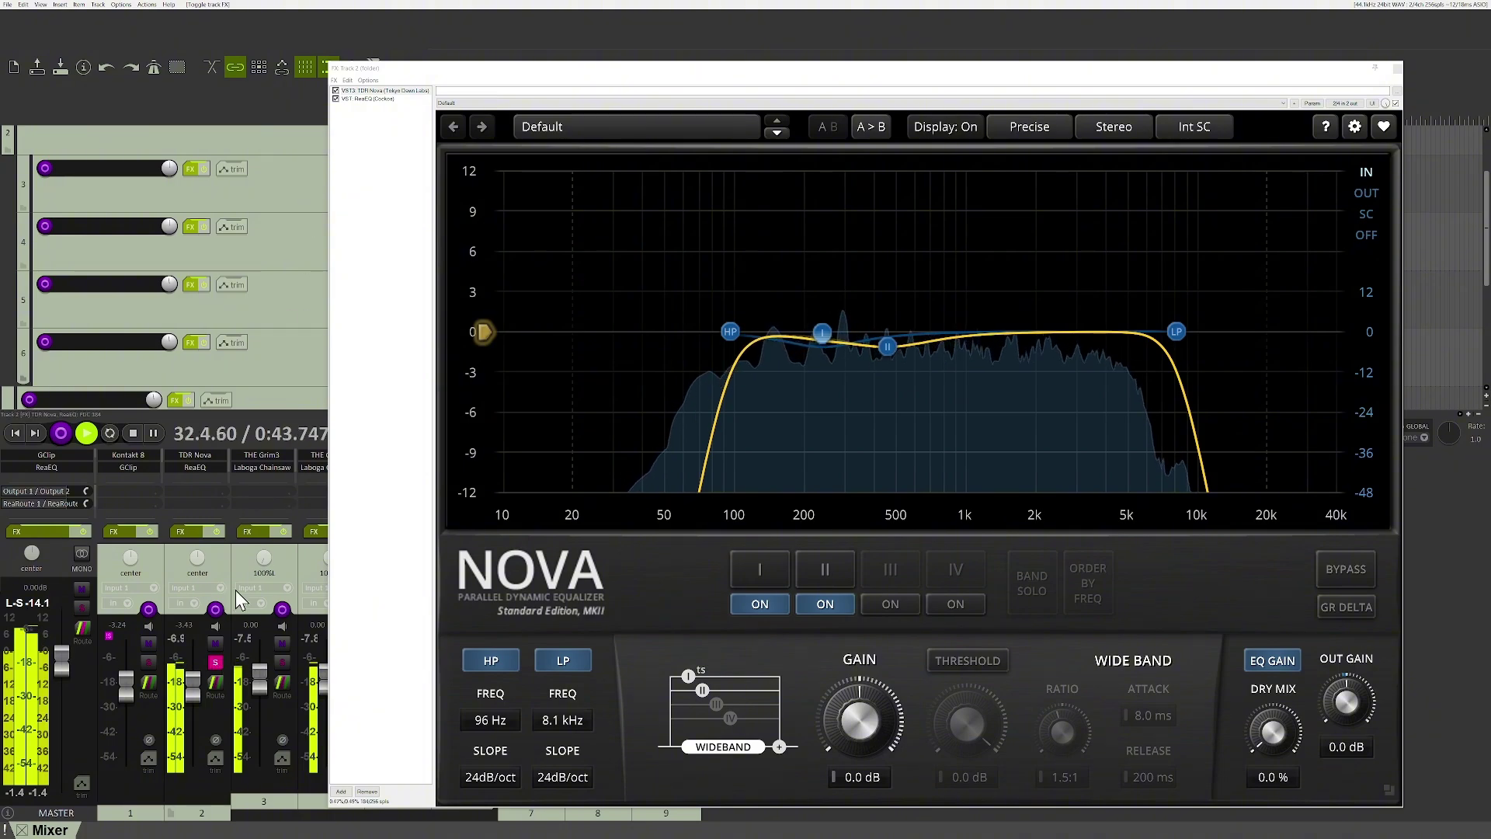
key(space)
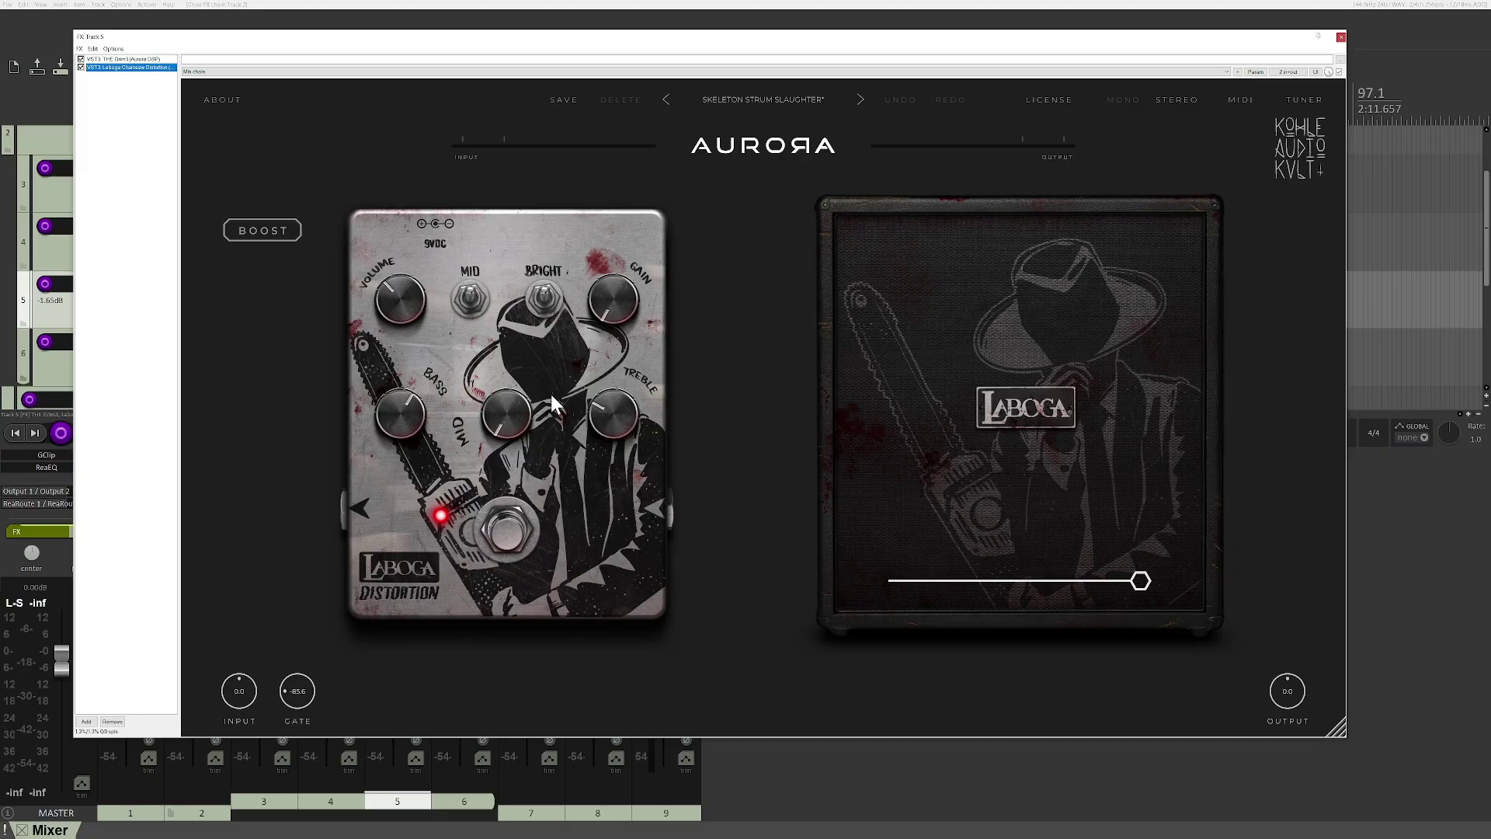
Examine the Laboga Chainsaw Distortion and THE Grim3 pedal settings on guitar track 5
mouse_move(618, 318)
click(127, 60)
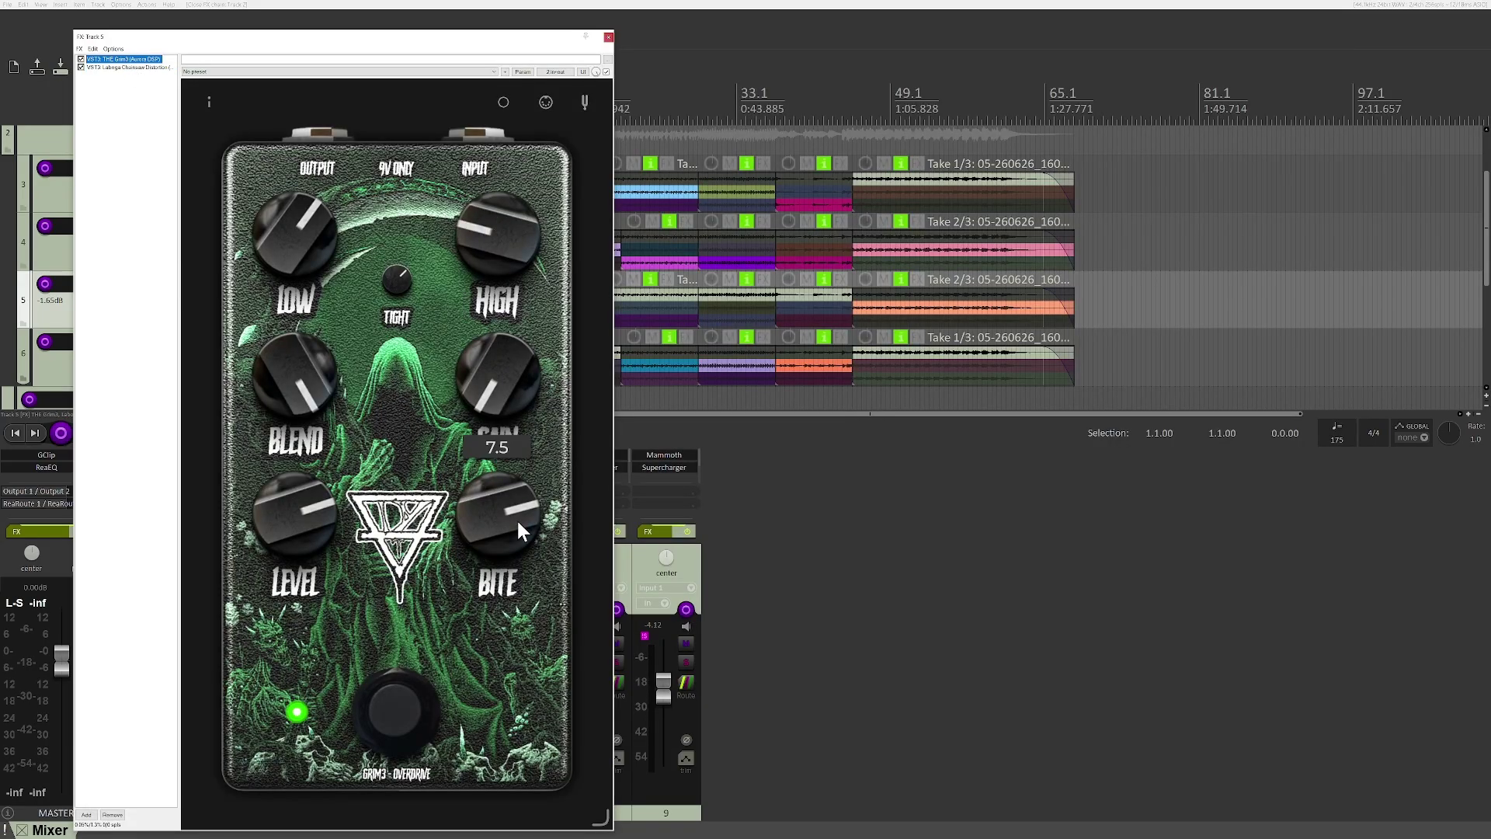
click(609, 37)
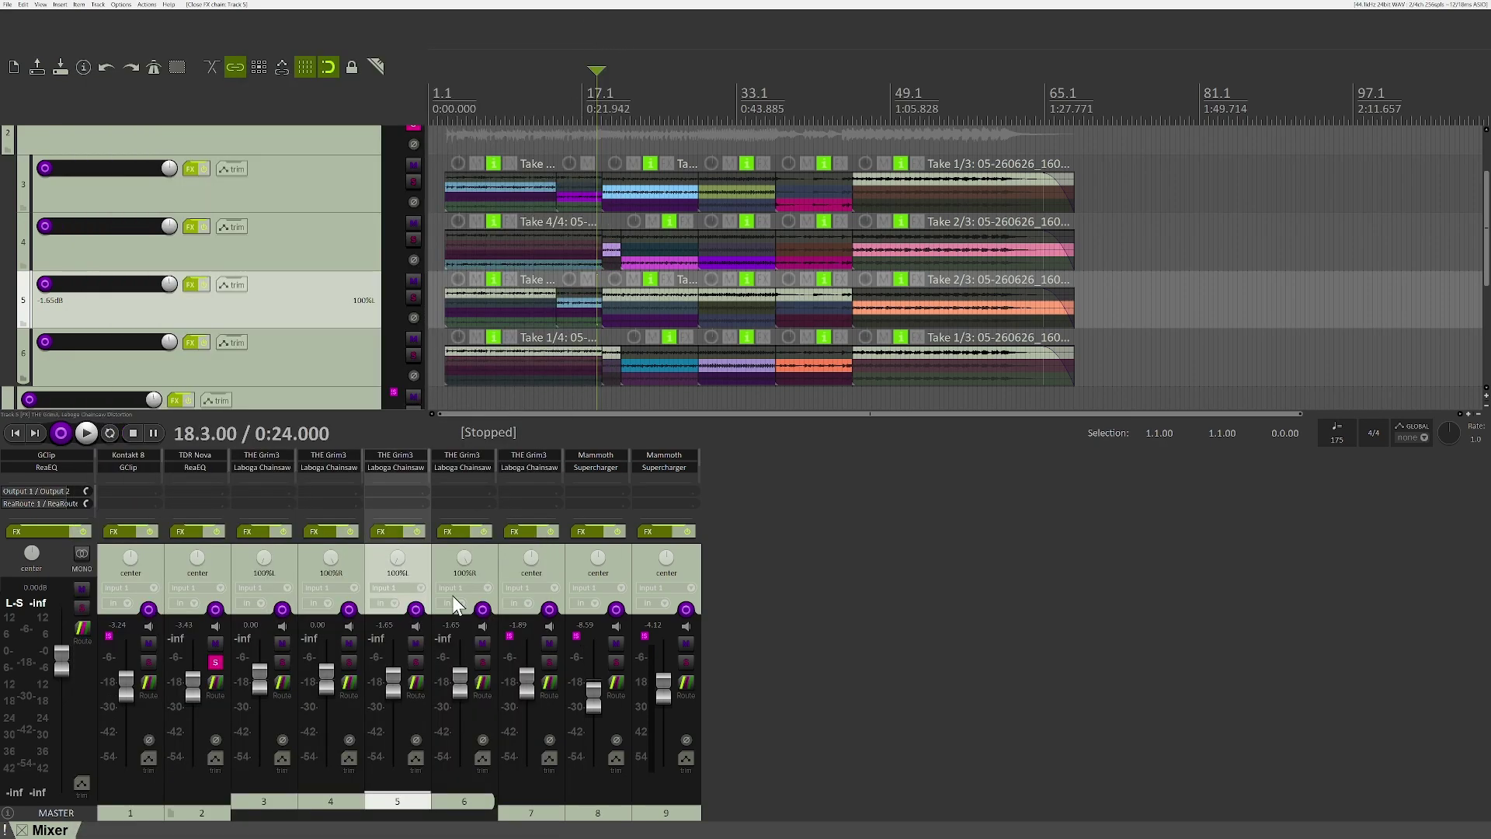
click(397, 533)
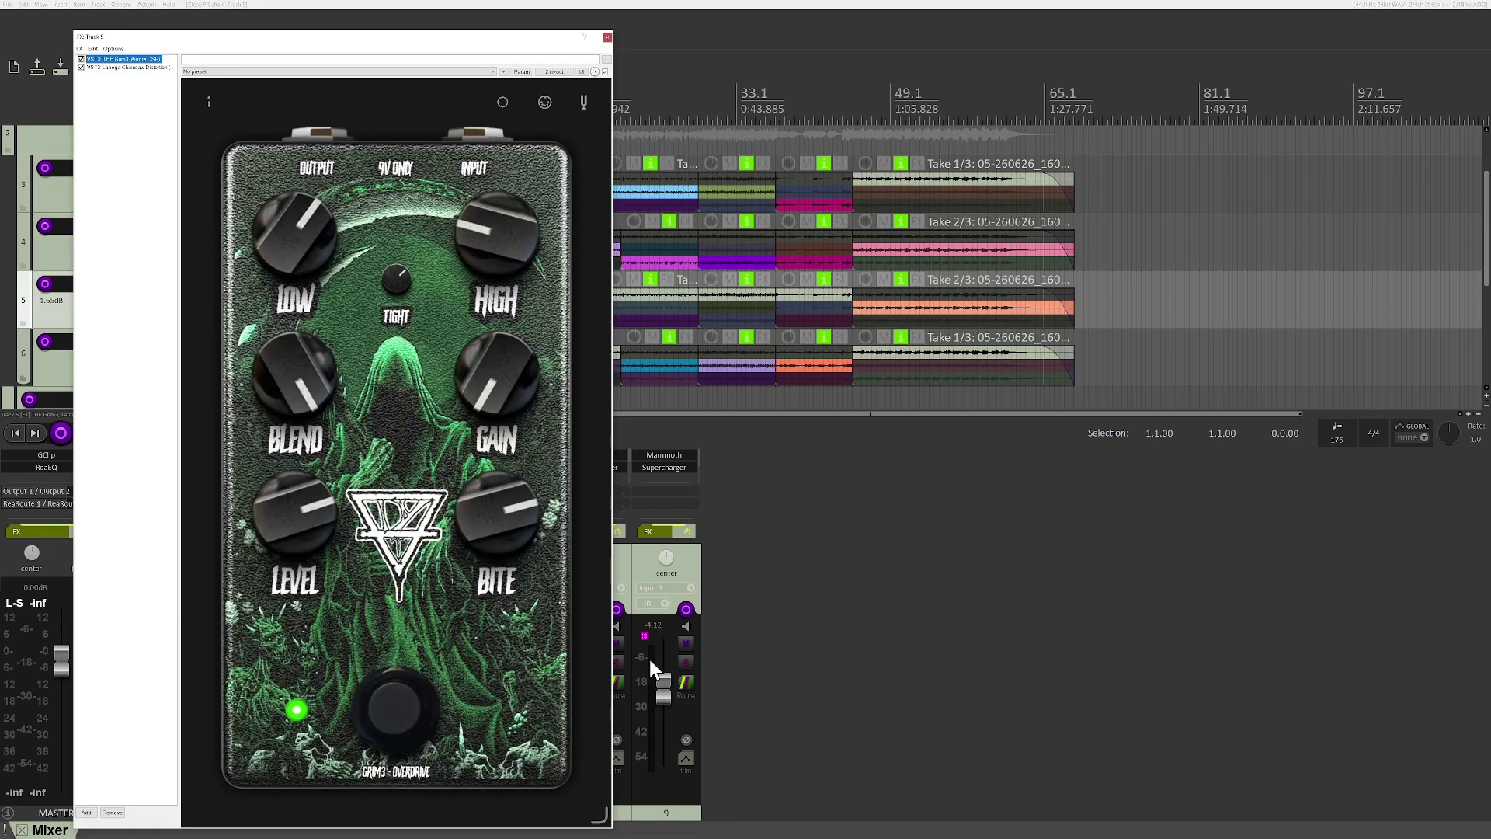
click(99, 67)
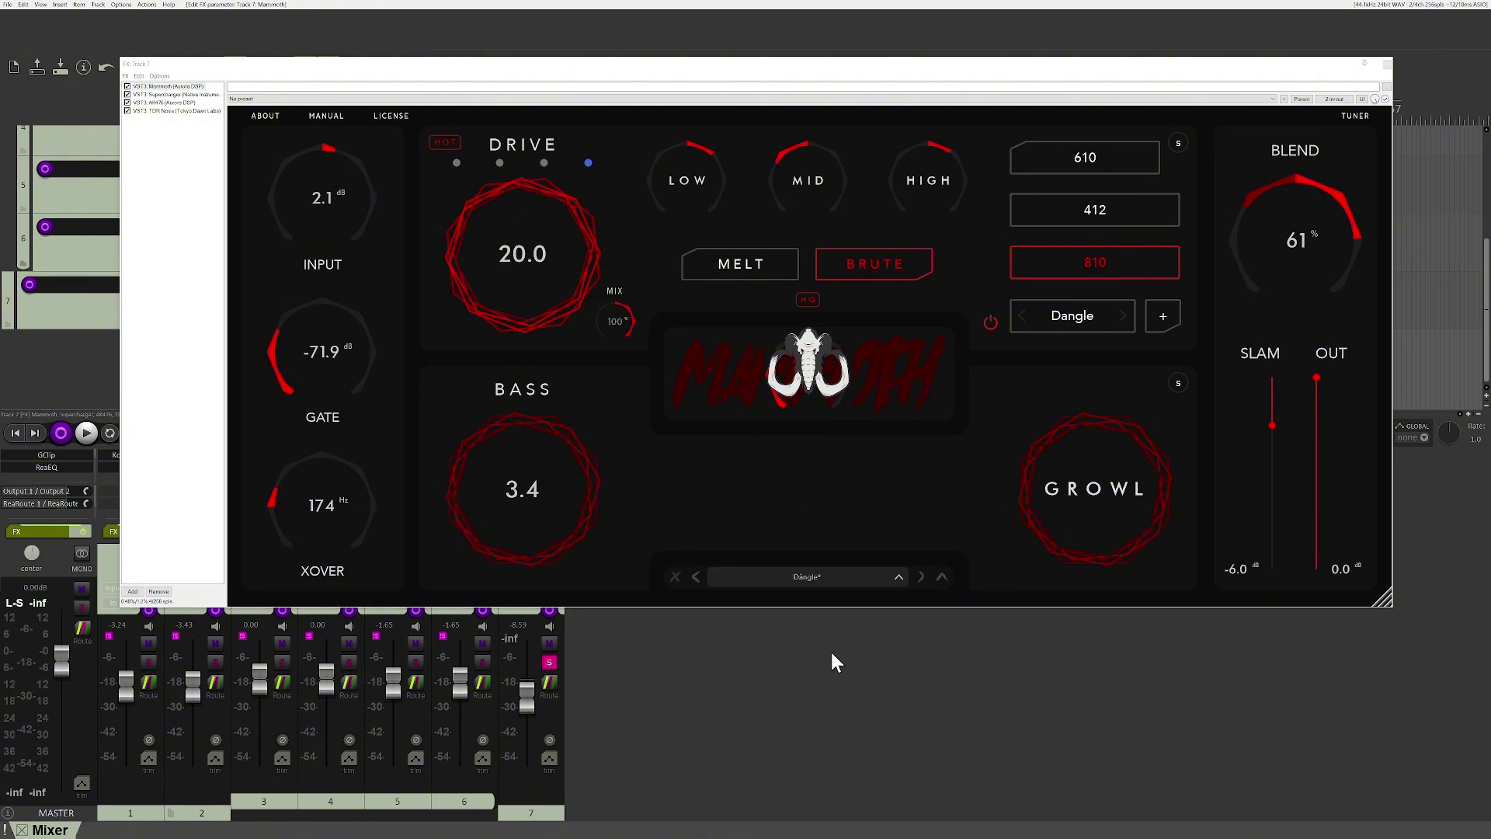
Play the soloed bass on track 7 while examining the Mammoth amp and growl settings, and stop playback
key(space)
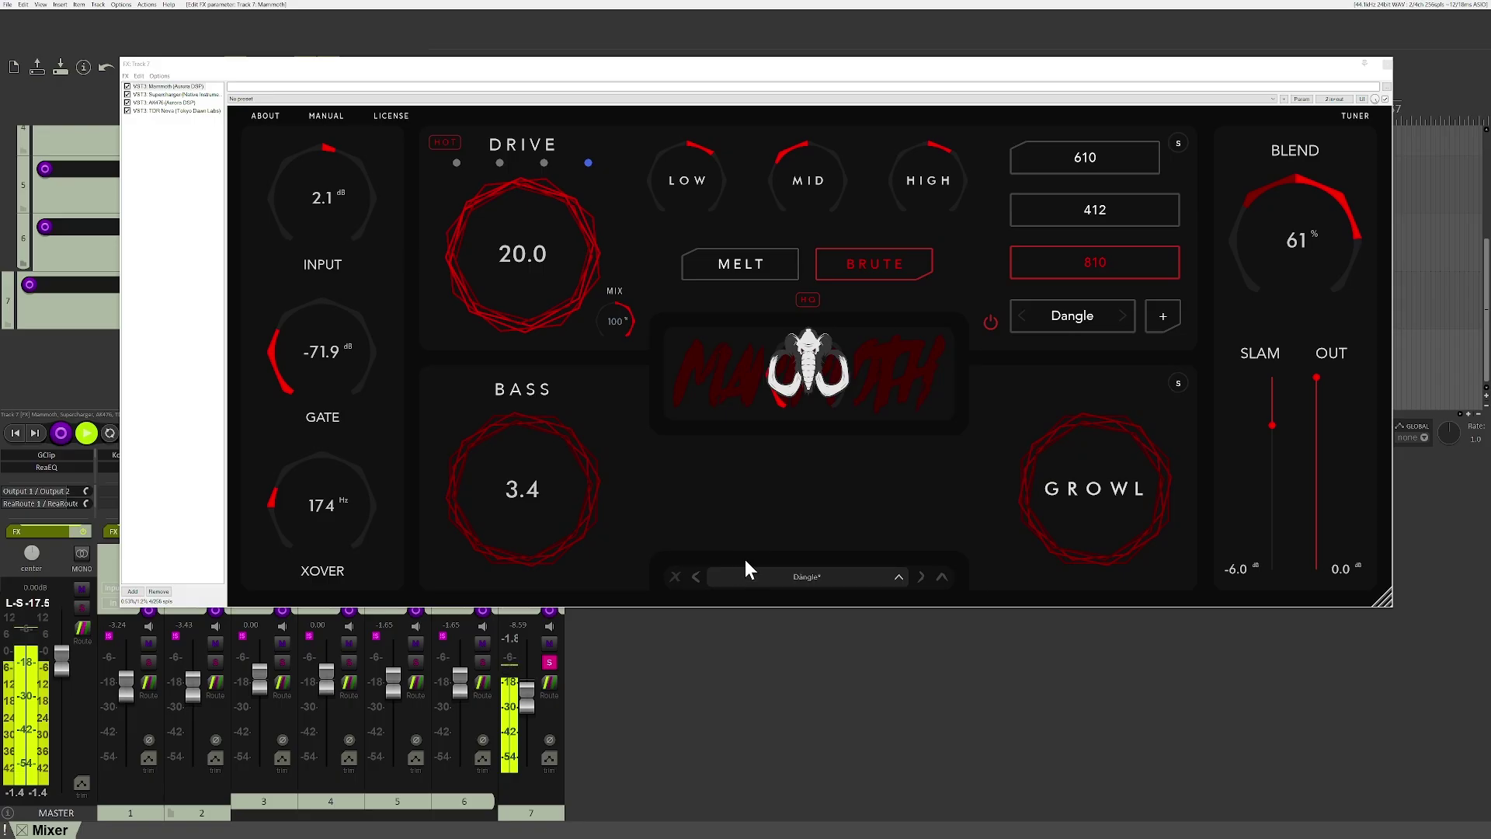
click(1058, 513)
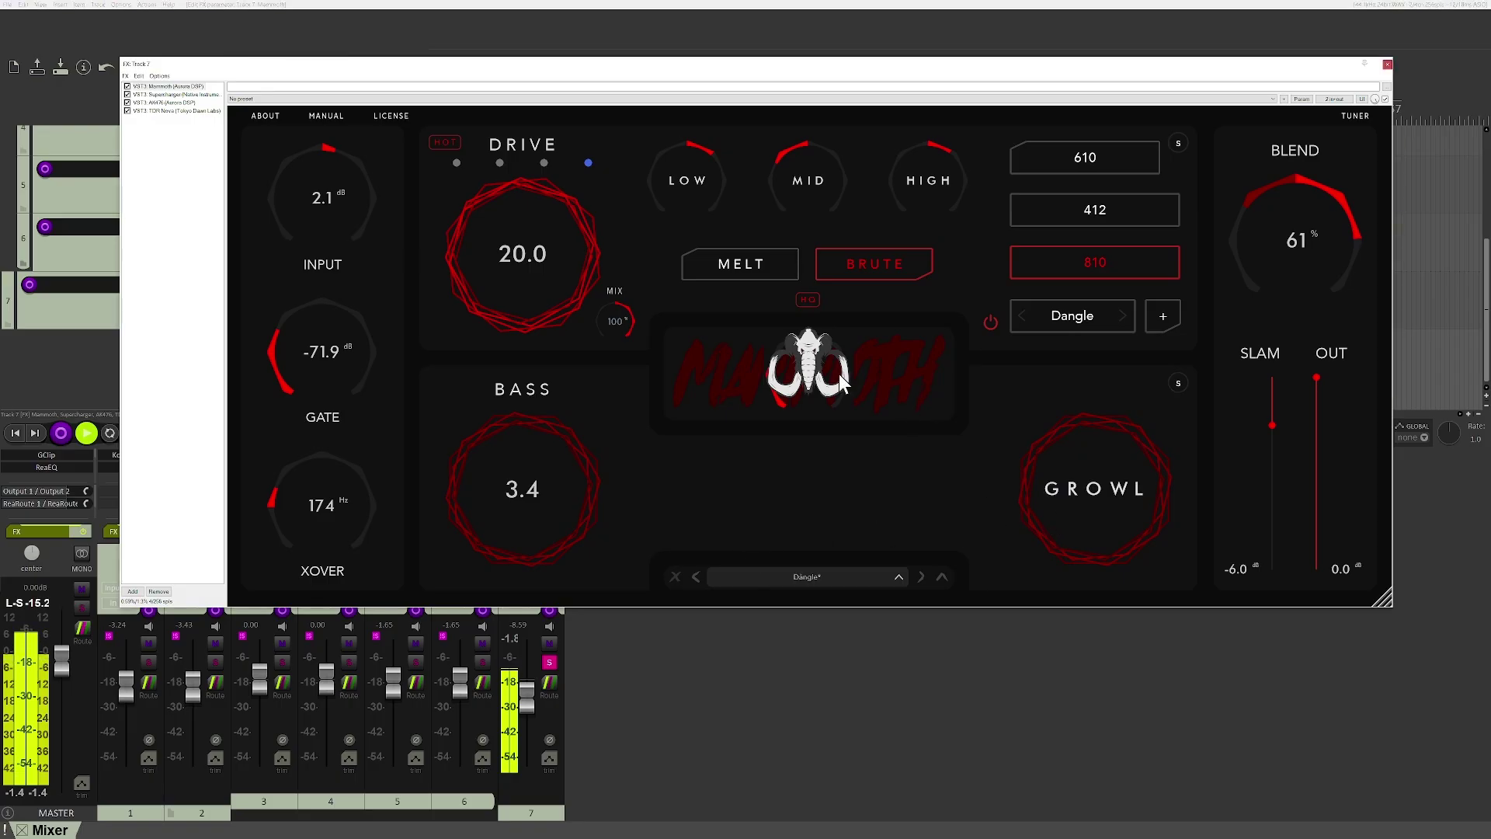
click(1038, 490)
key(space)
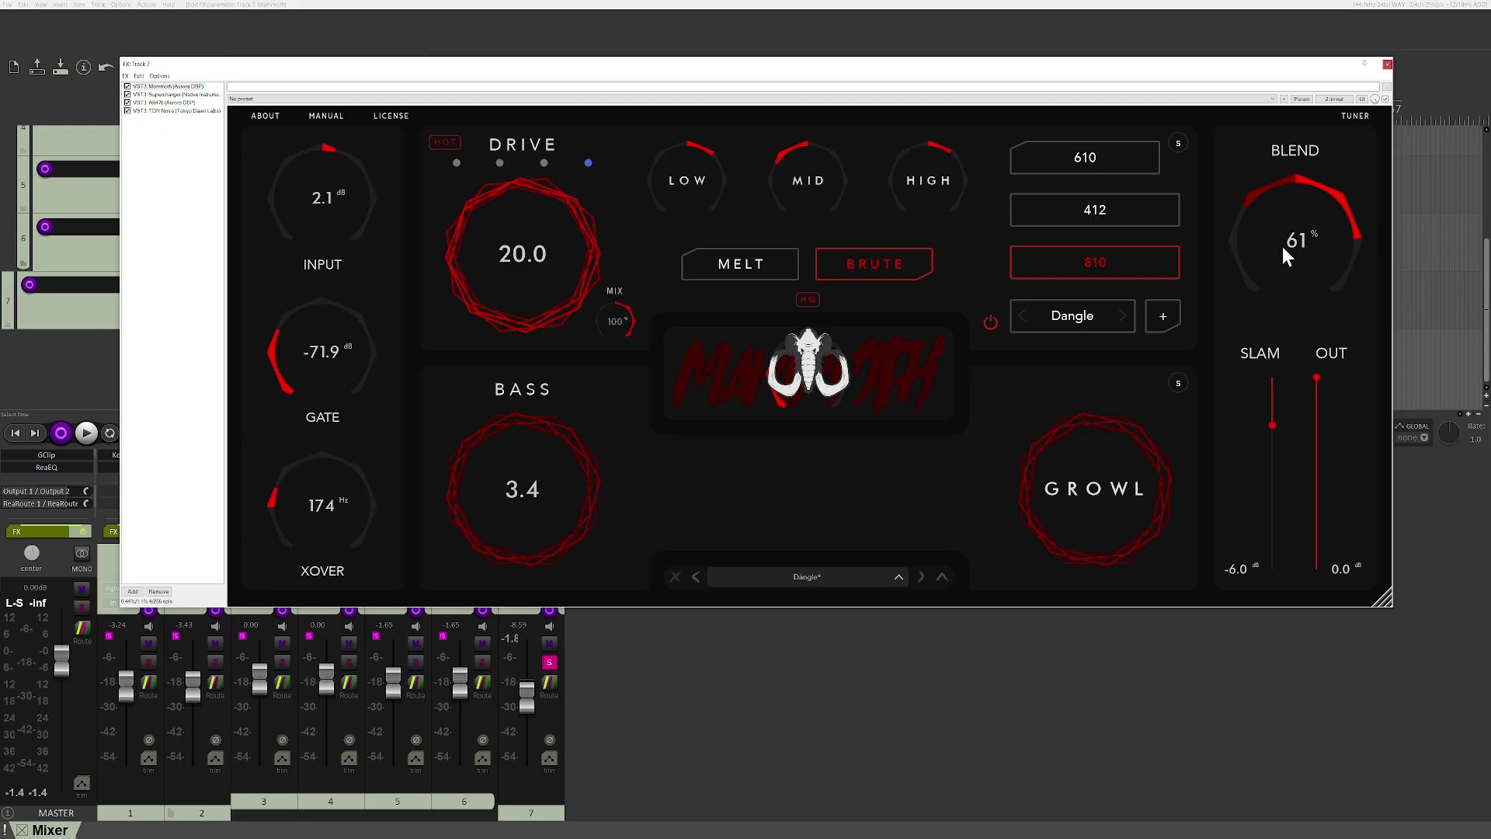
Examine the Supercharger and AK 476 compressor settings in the bass track's effects chain
click(185, 109)
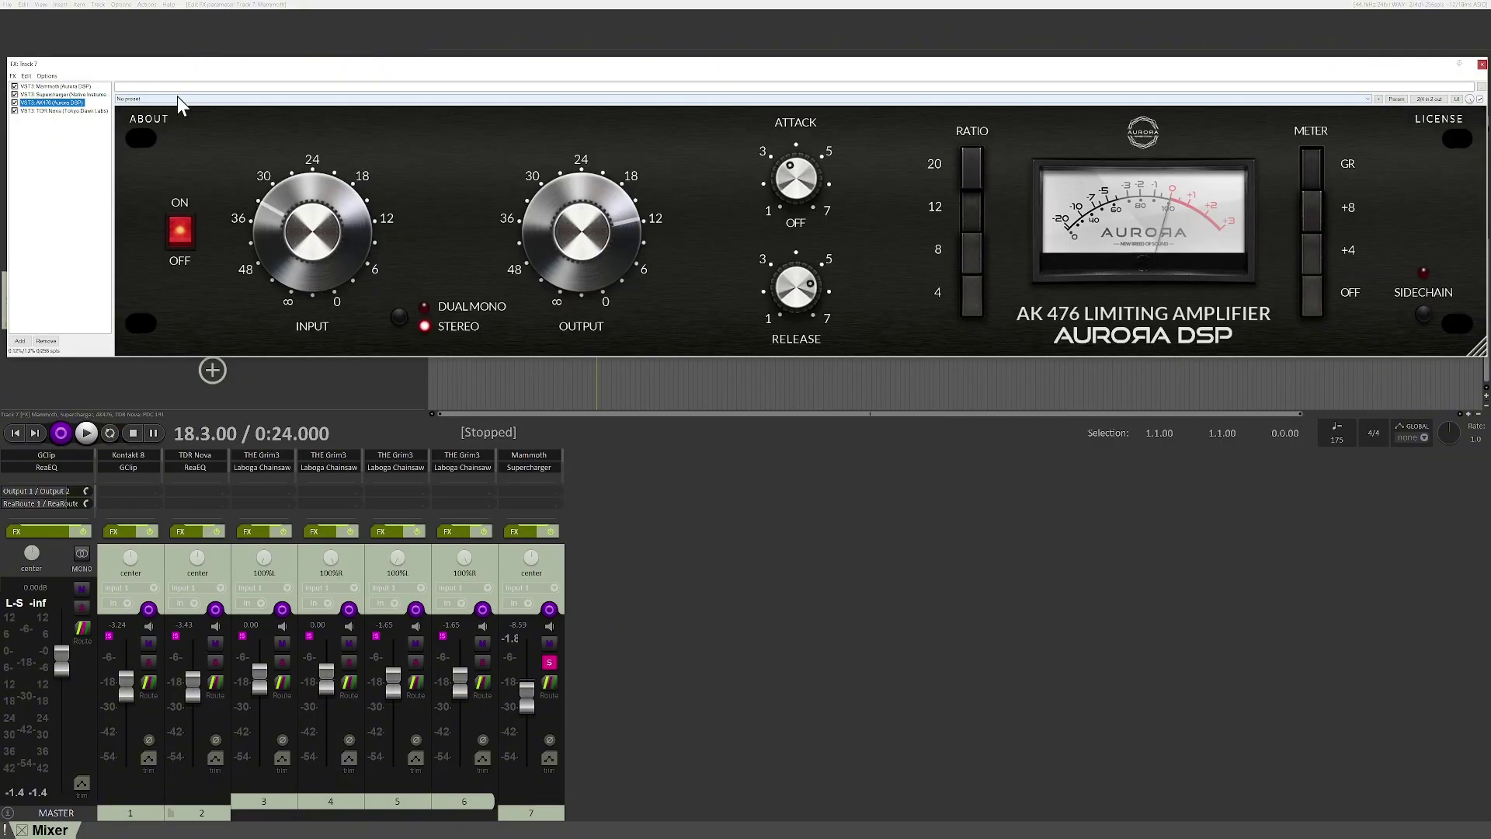
click(45, 94)
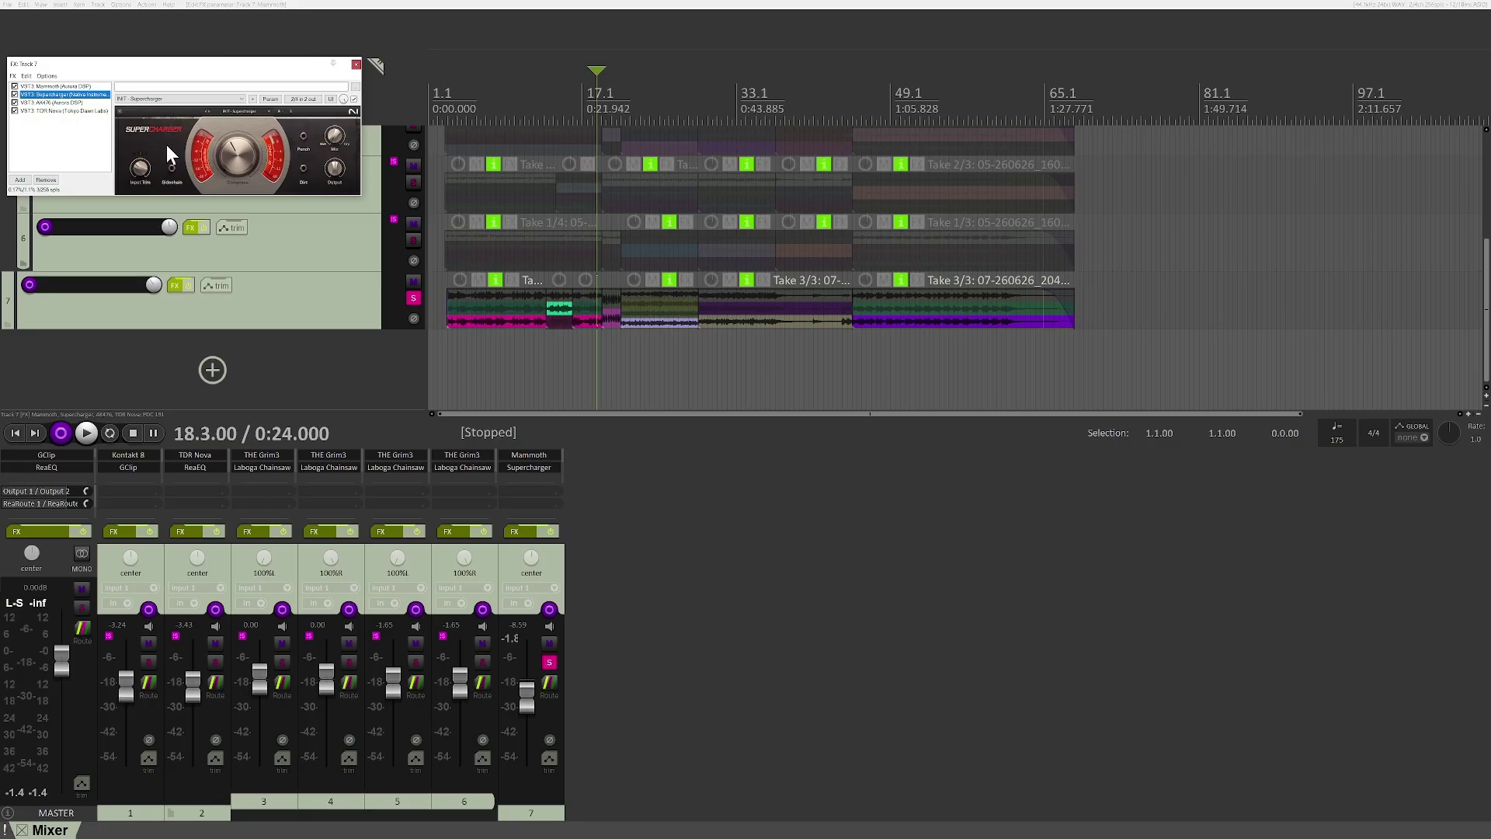
click(45, 102)
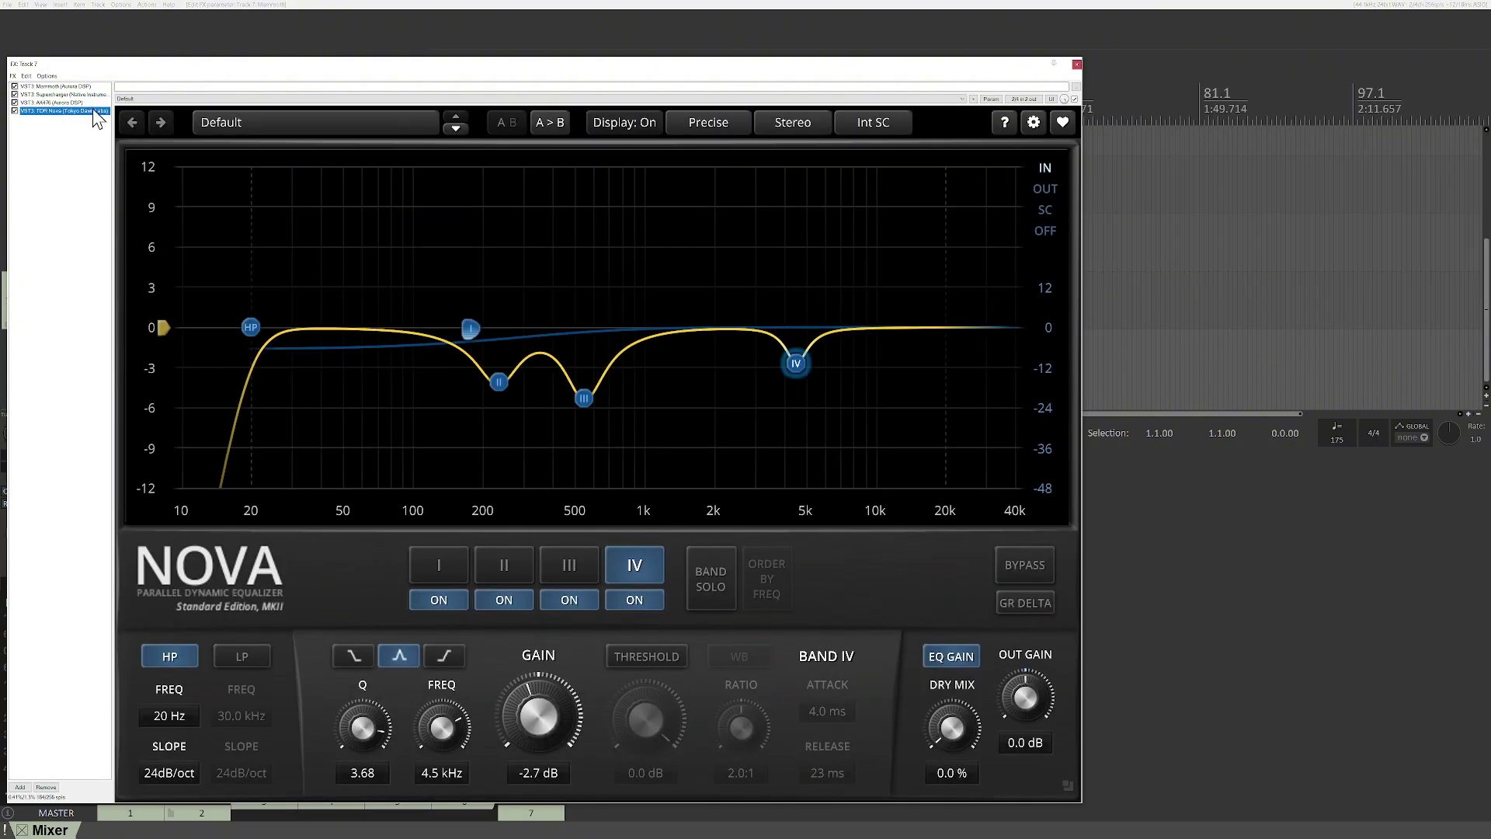
Examine the bass track's TDR Nova curve, select band IV at 4.5 kHz, and play the bass through it
drag(440, 76, 662, 56)
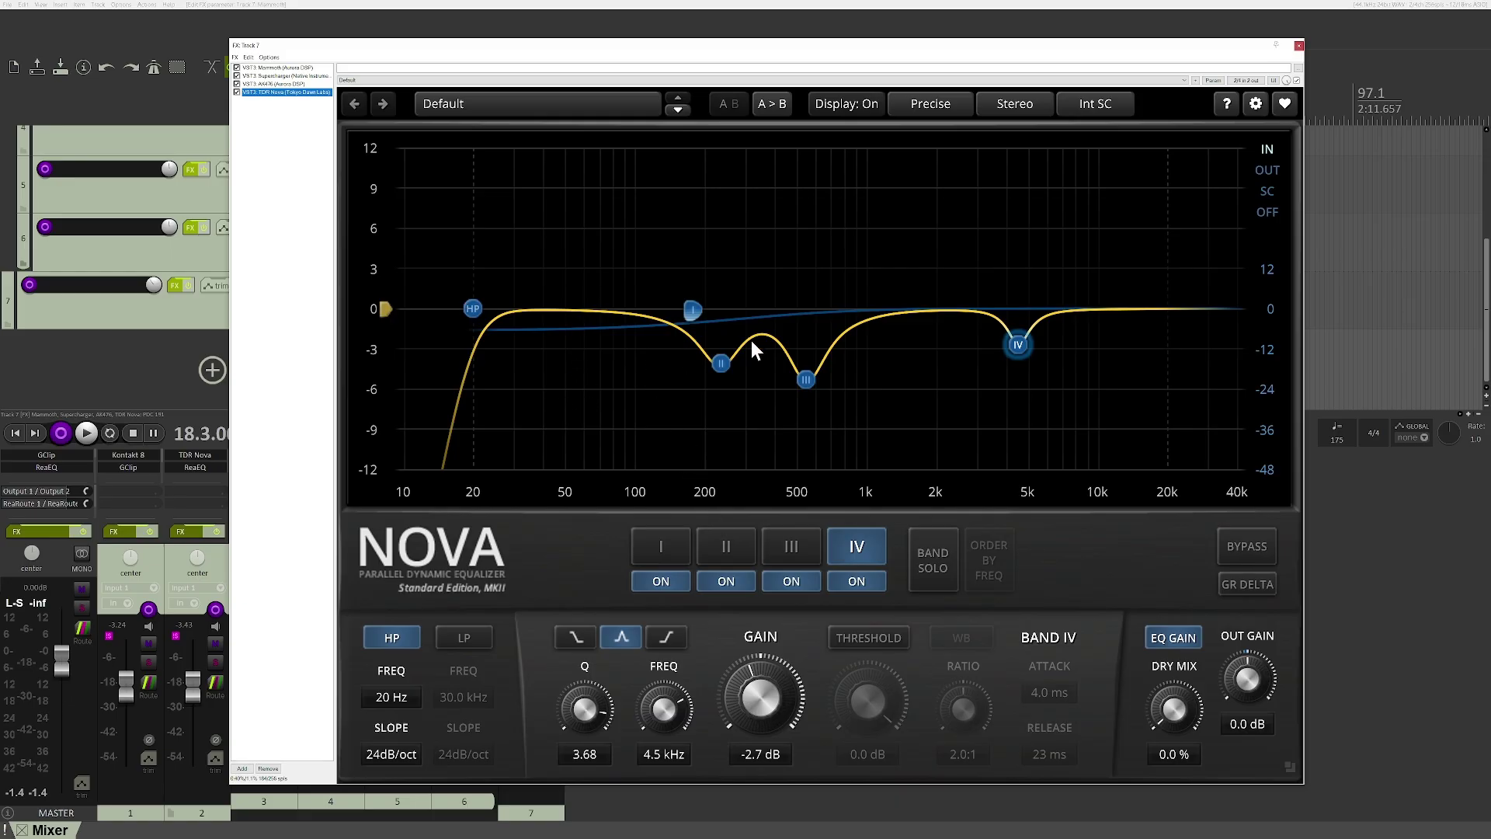
click(1020, 345)
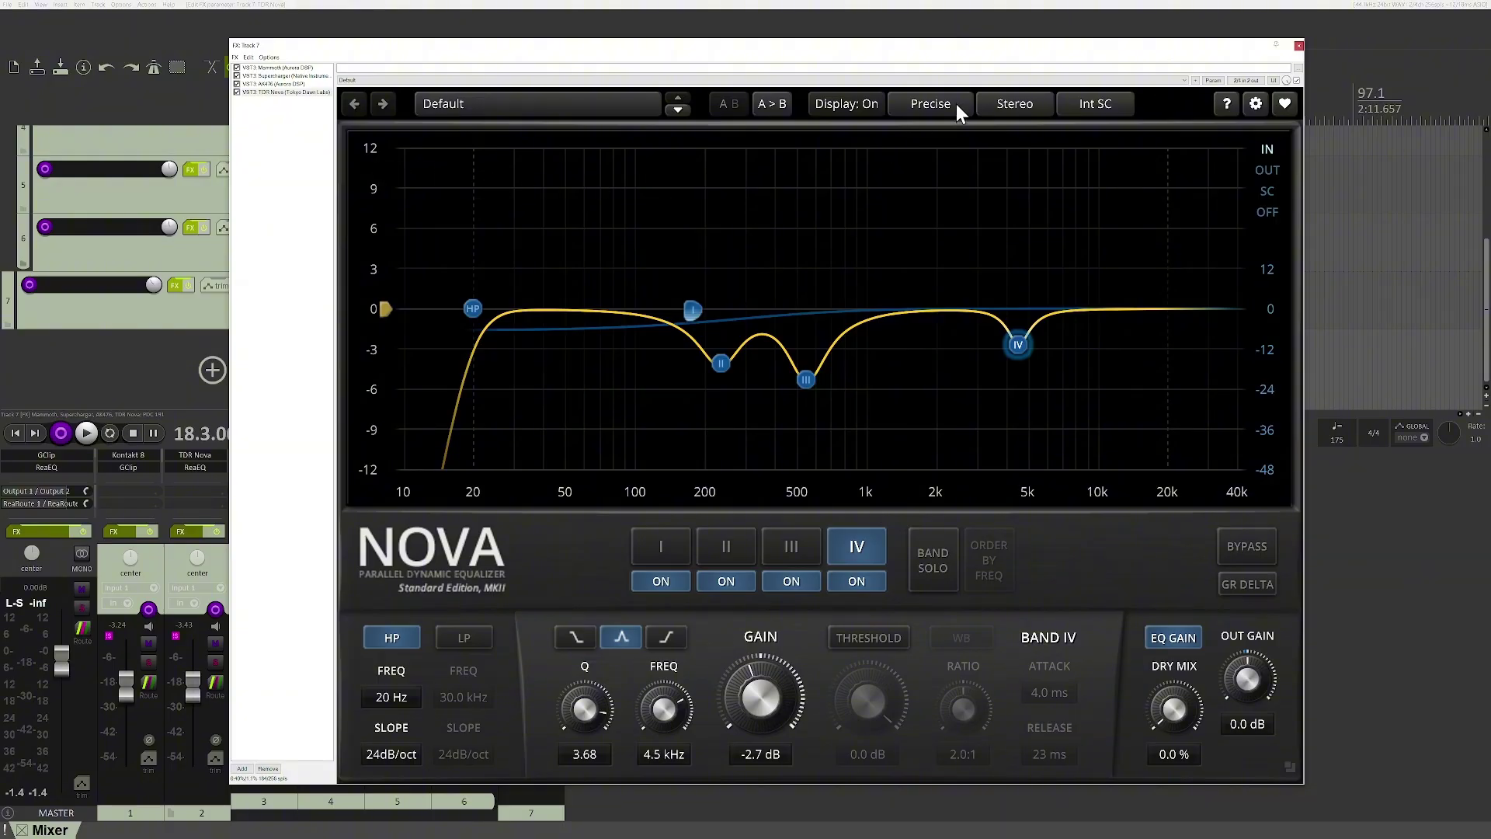
key(space)
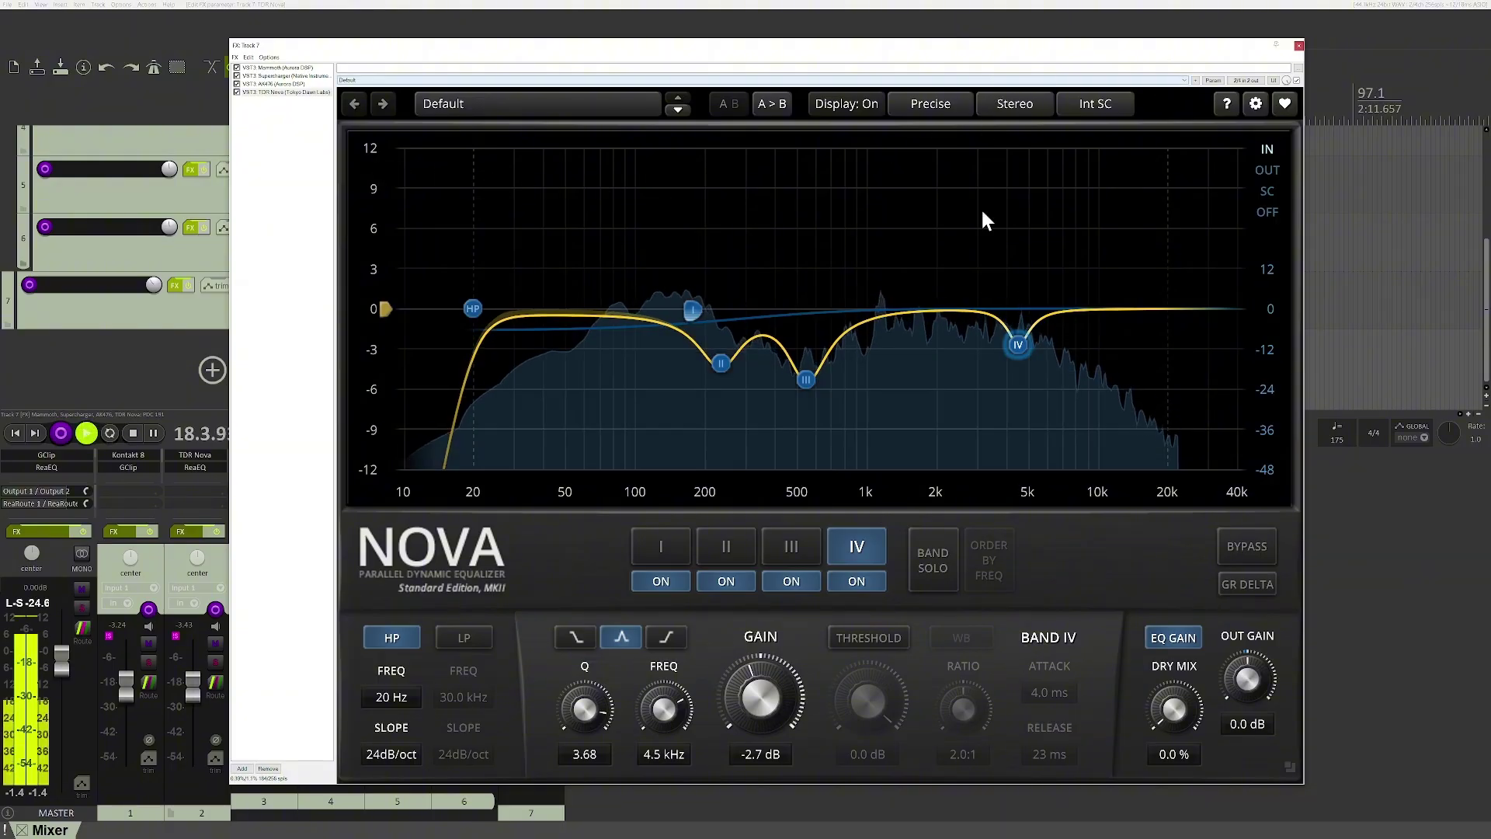
Compare the playing bass with TDR Nova's band IV disabled and enabled, leave the band on, and stop playback
double_click(1018, 346)
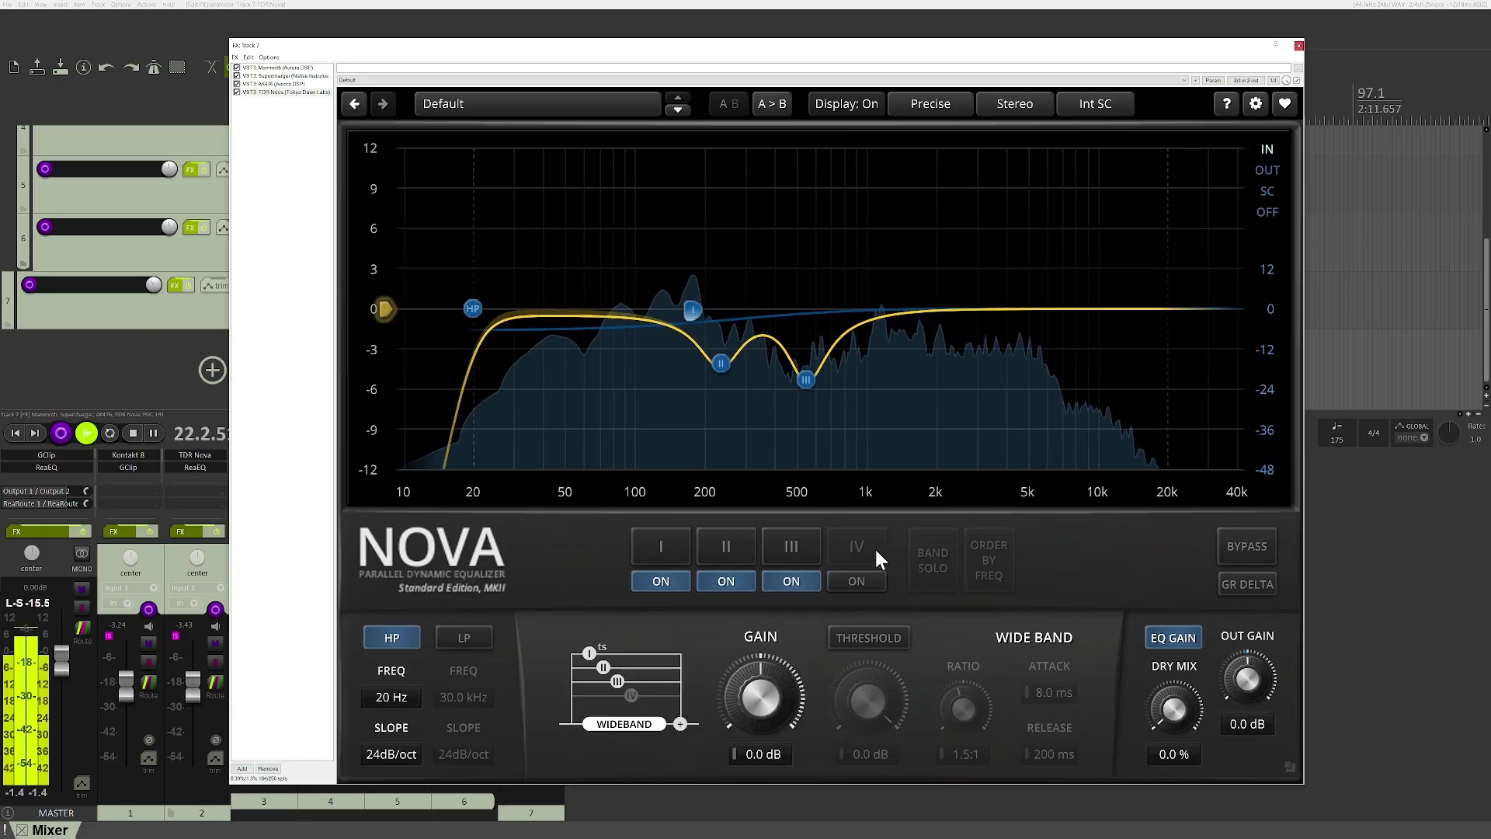
click(860, 584)
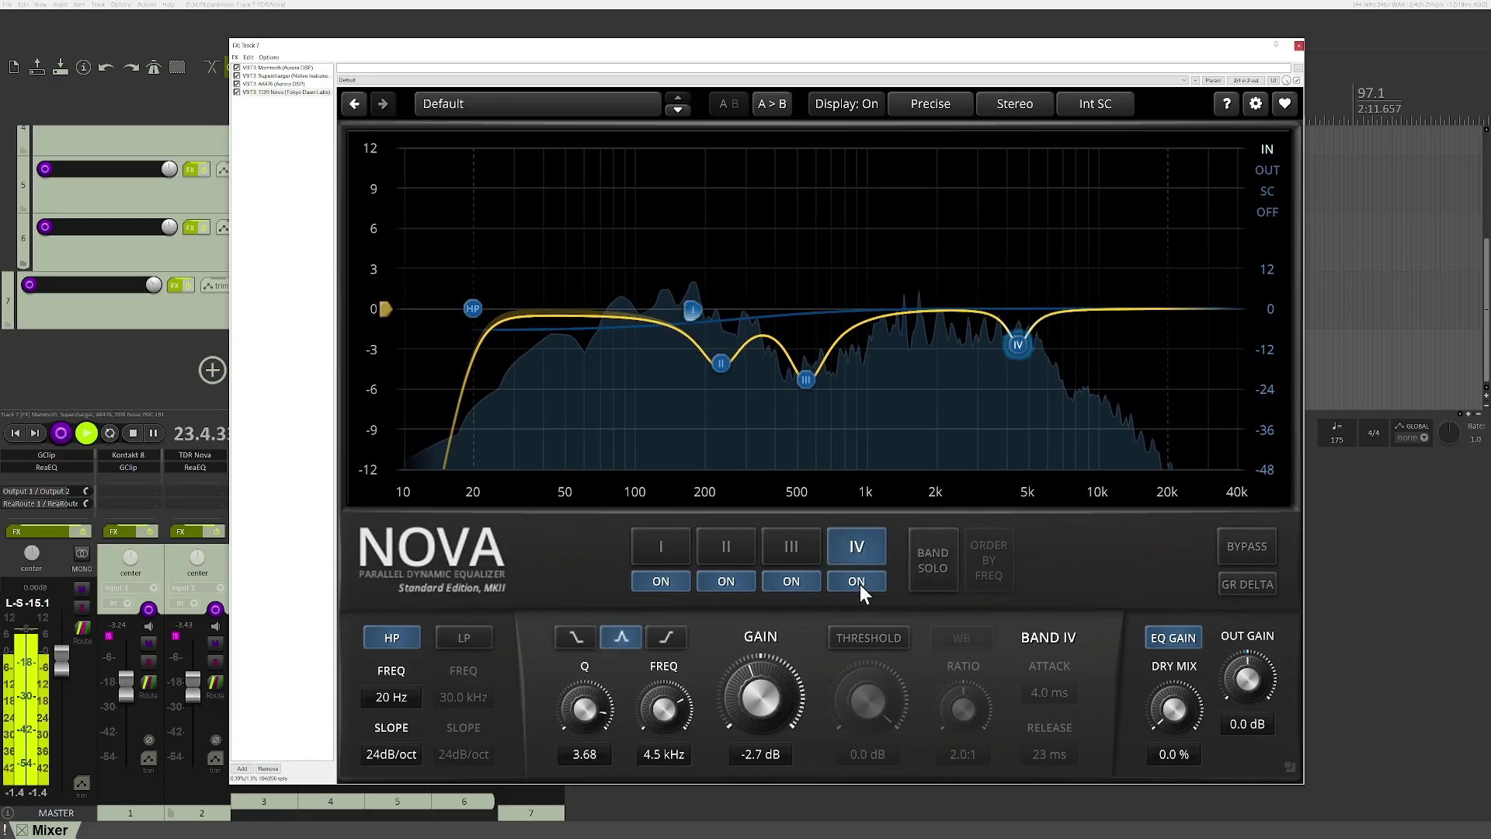
click(859, 584)
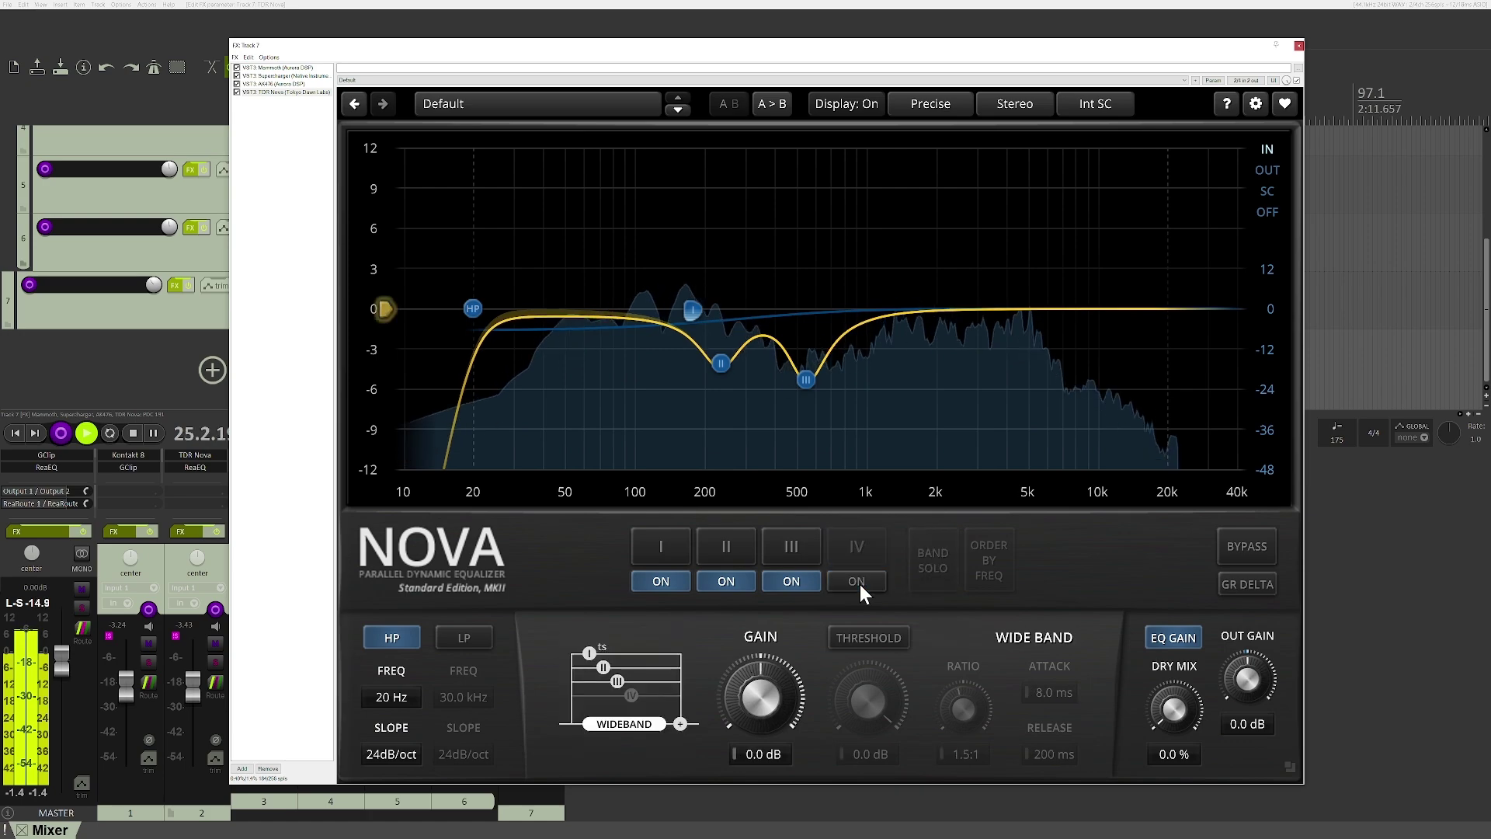
click(860, 584)
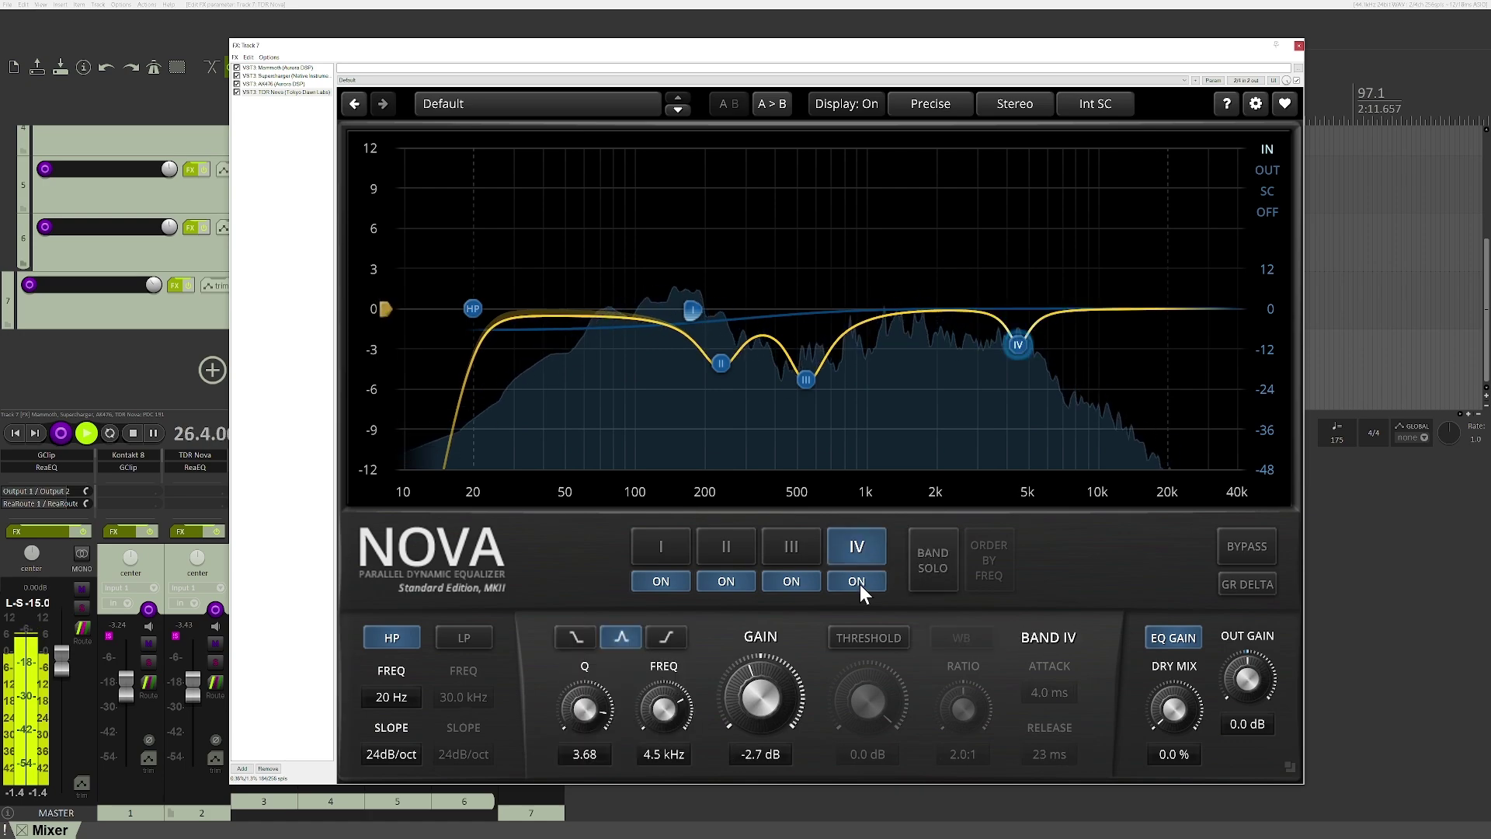
key(space)
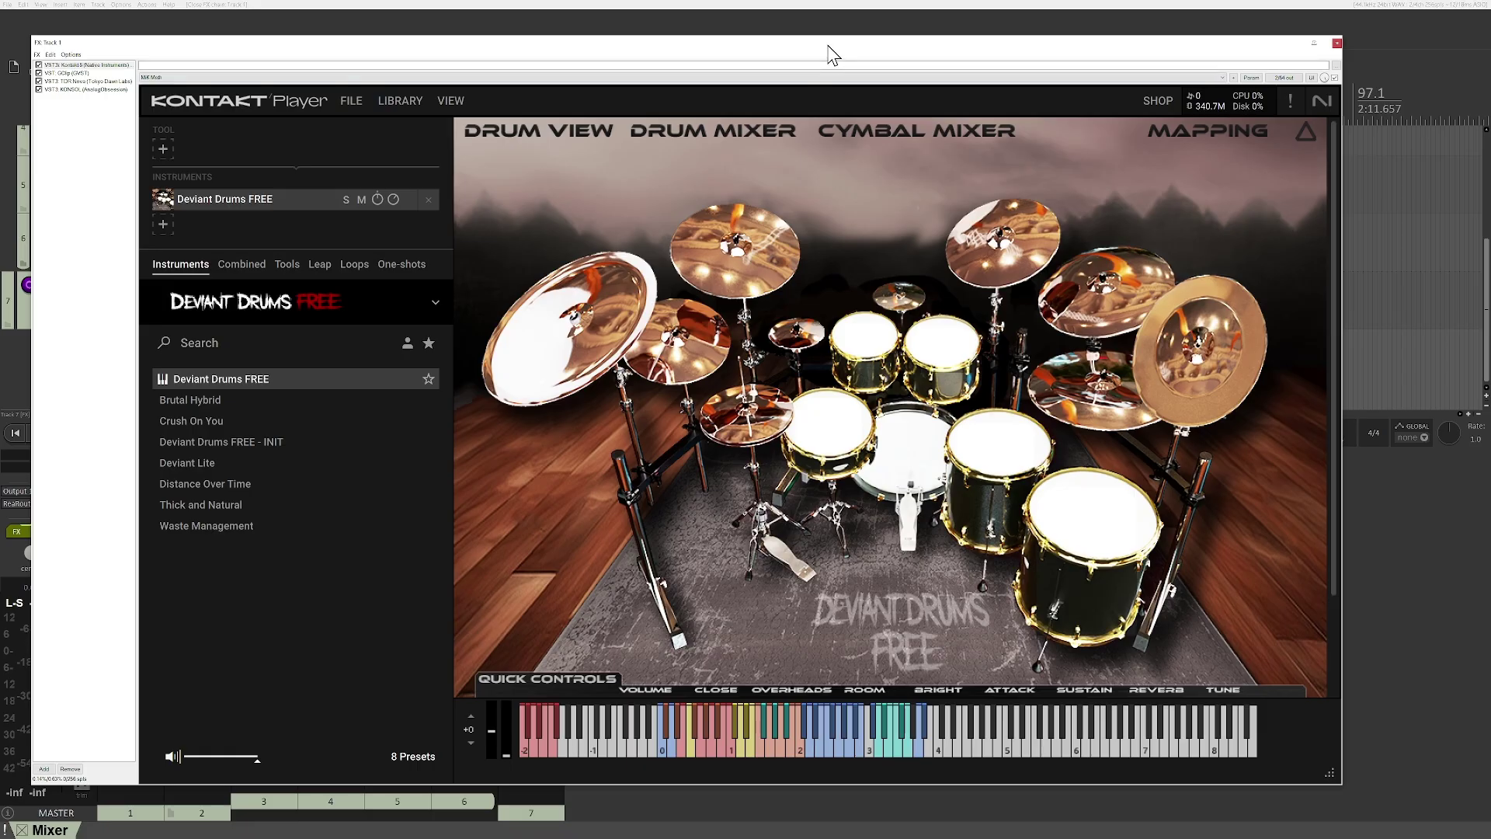
Examine the drum mixer in Kontakt and the GClip, TDR Nova and KONSOL settings in track 1's effects chain
mouse_move(828, 45)
mouse_down()
mouse_move(1082, 45)
mouse_move(857, 43)
mouse_up()
click(783, 127)
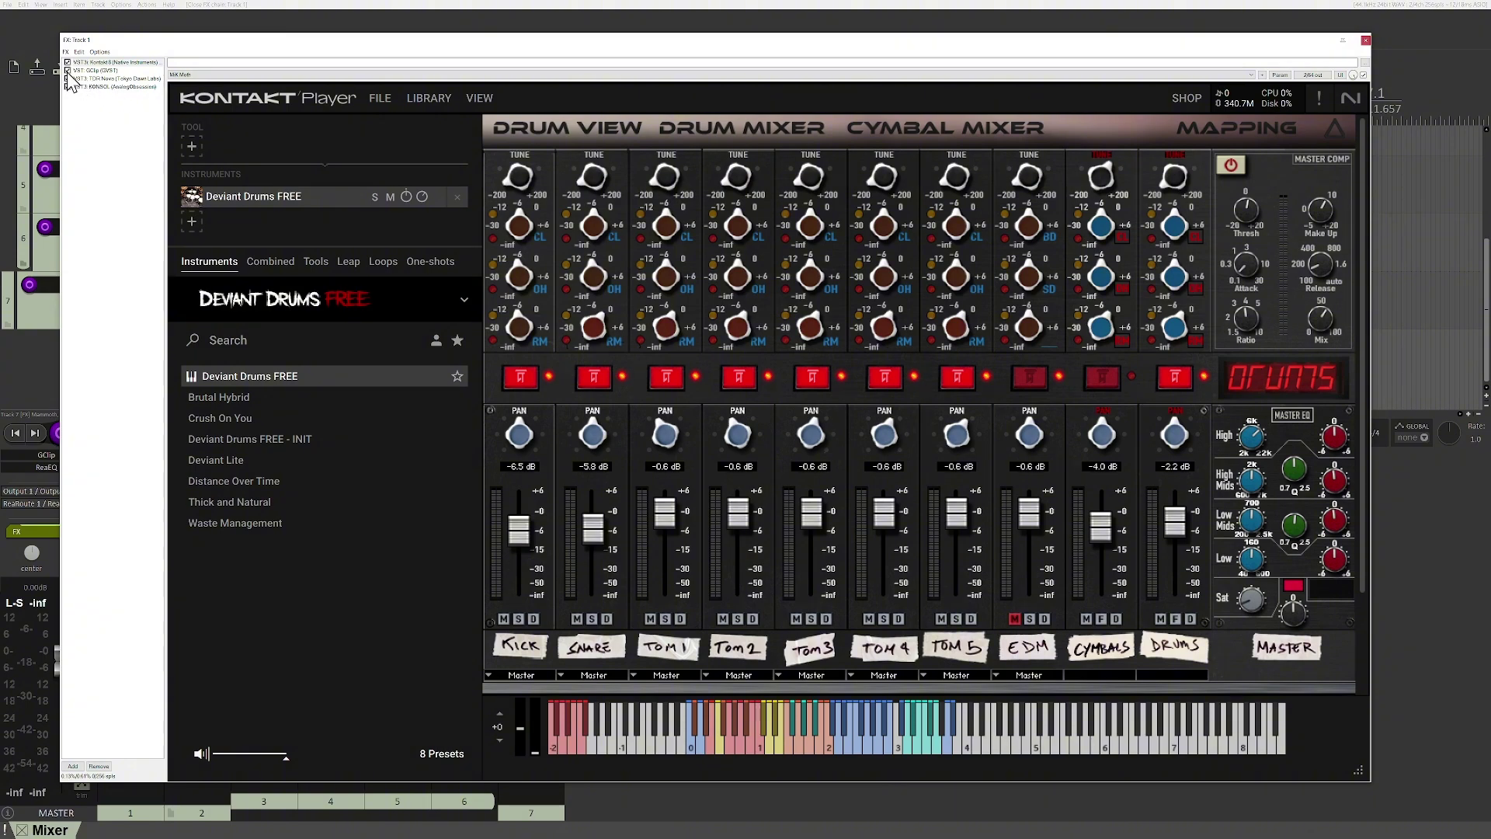
click(94, 71)
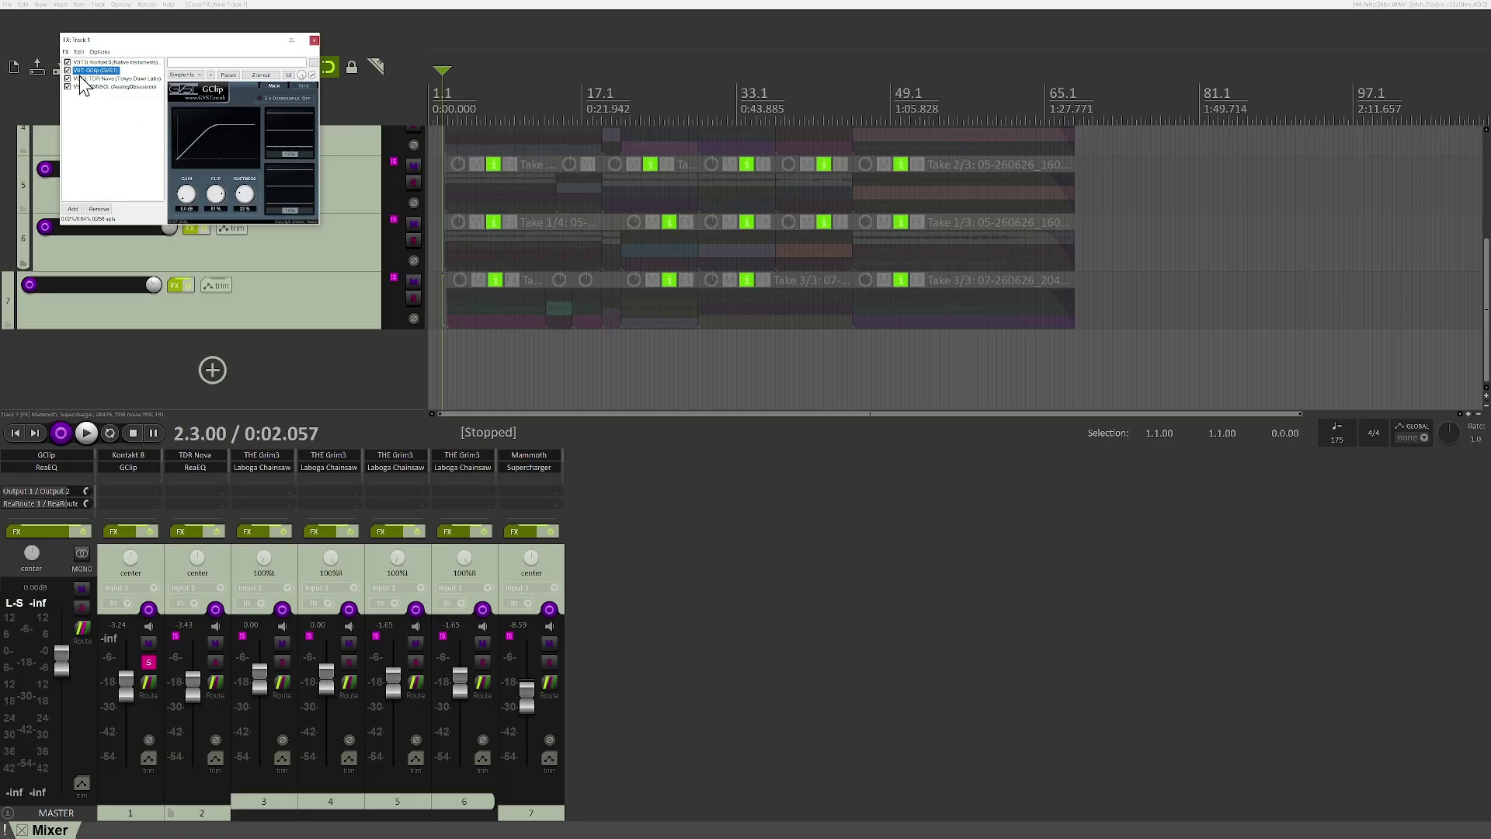
click(107, 79)
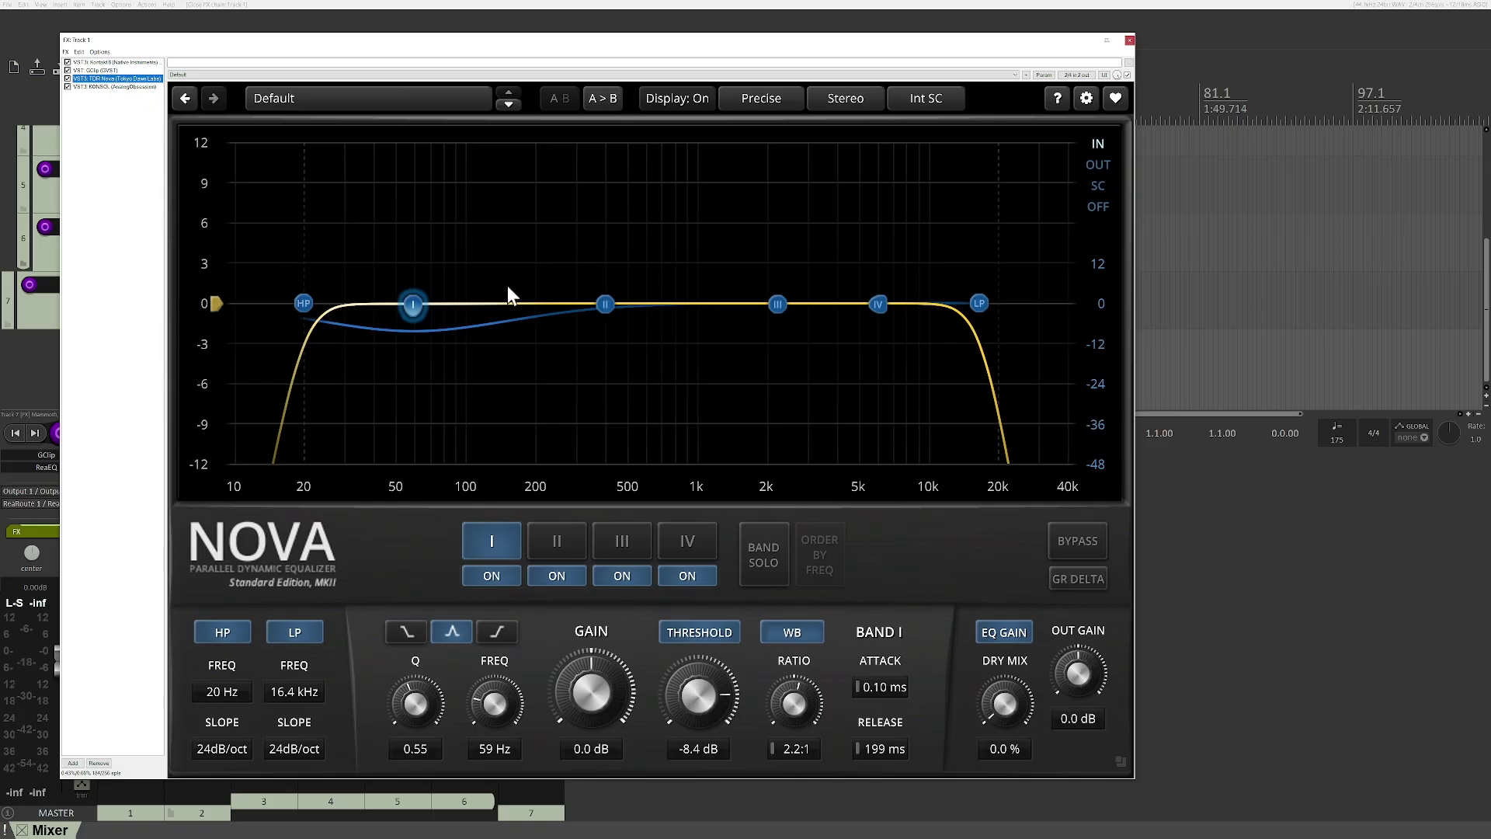
click(107, 86)
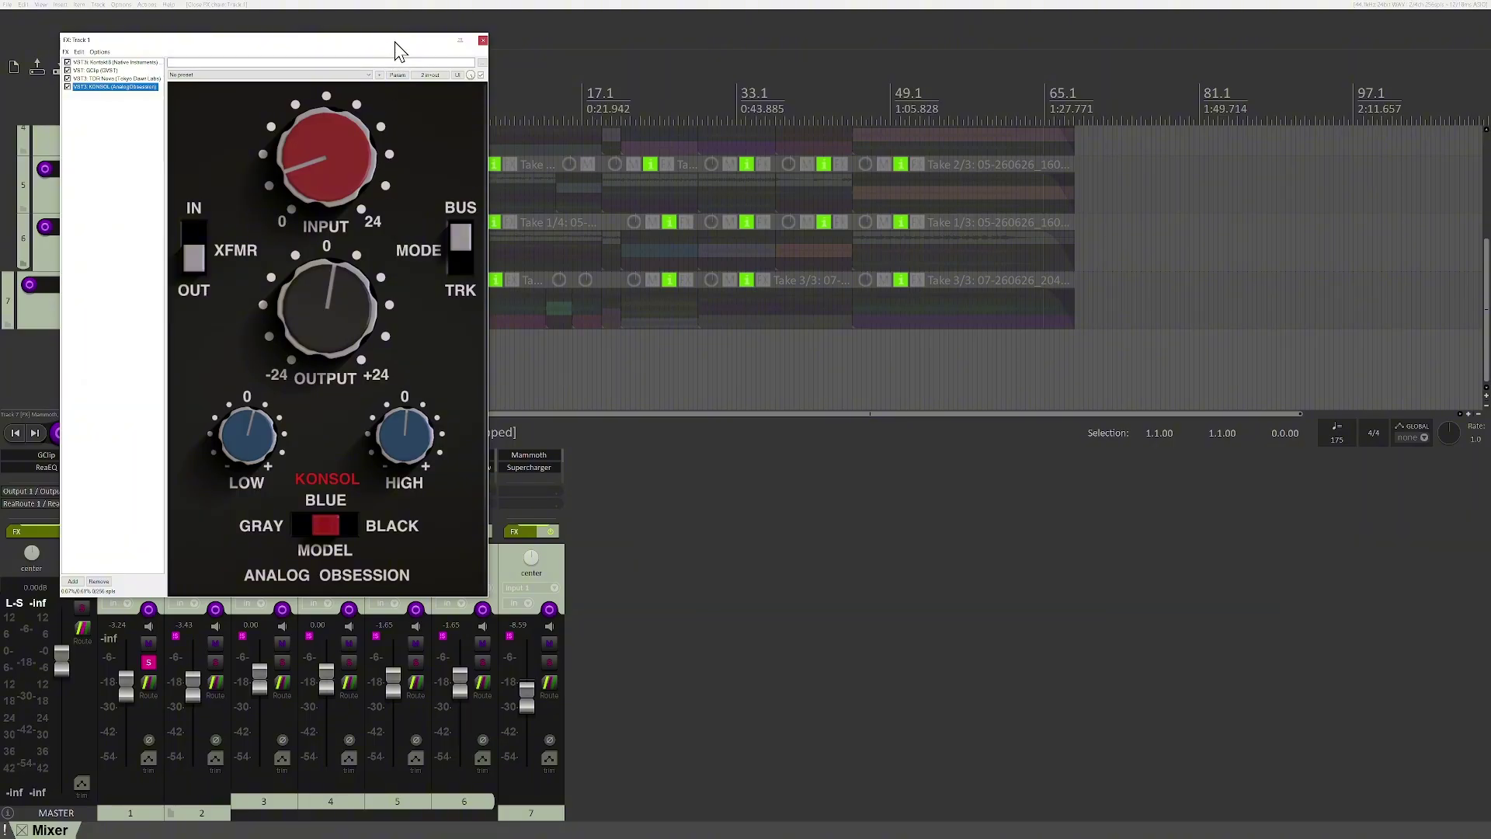
drag(393, 49, 934, 132)
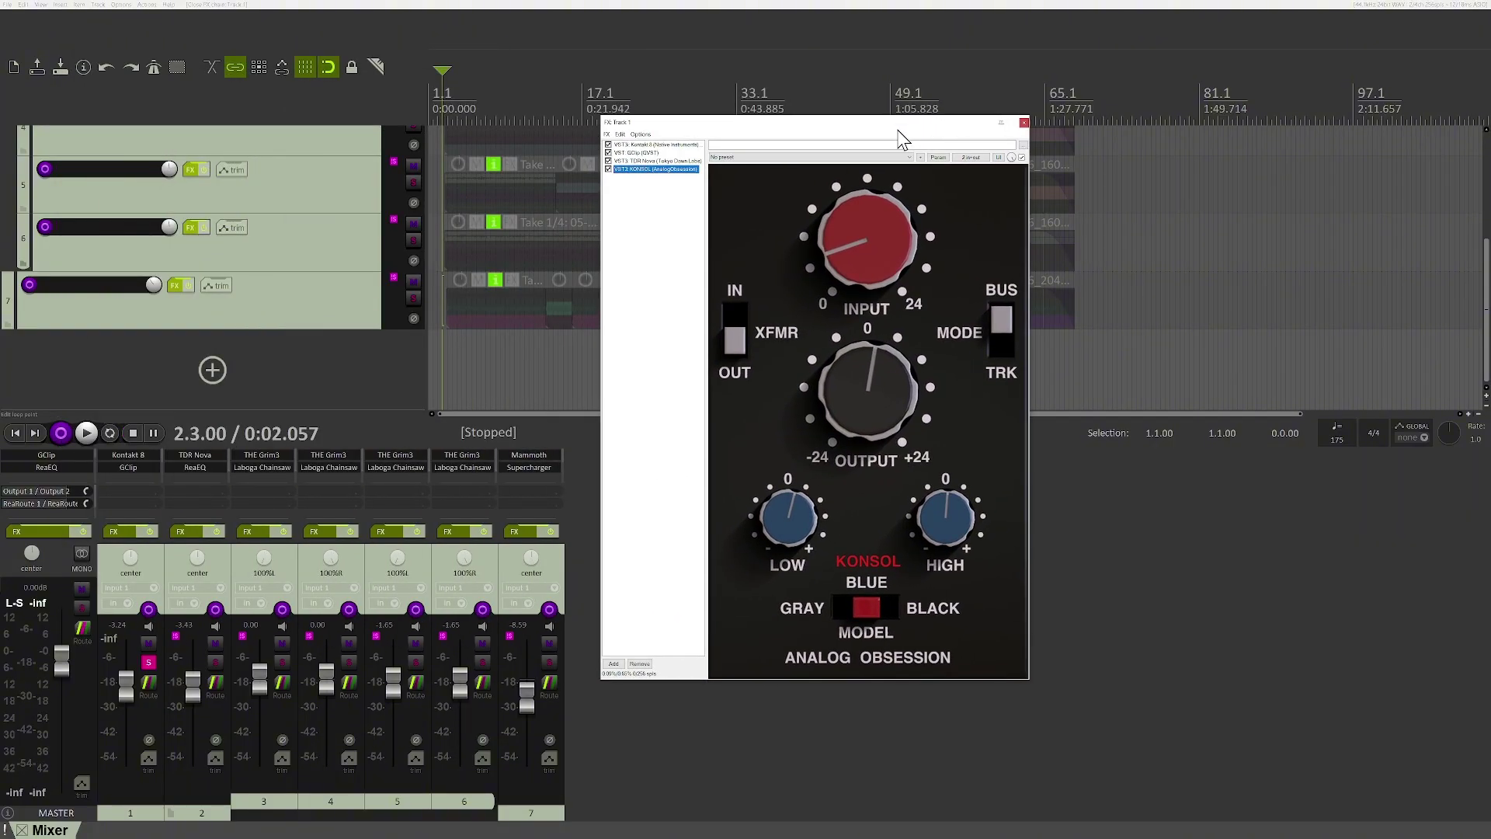
Play the soloed drums with Kontakt's drum view showing the Deviant Drums FREE kit, and stop playback
key(space)
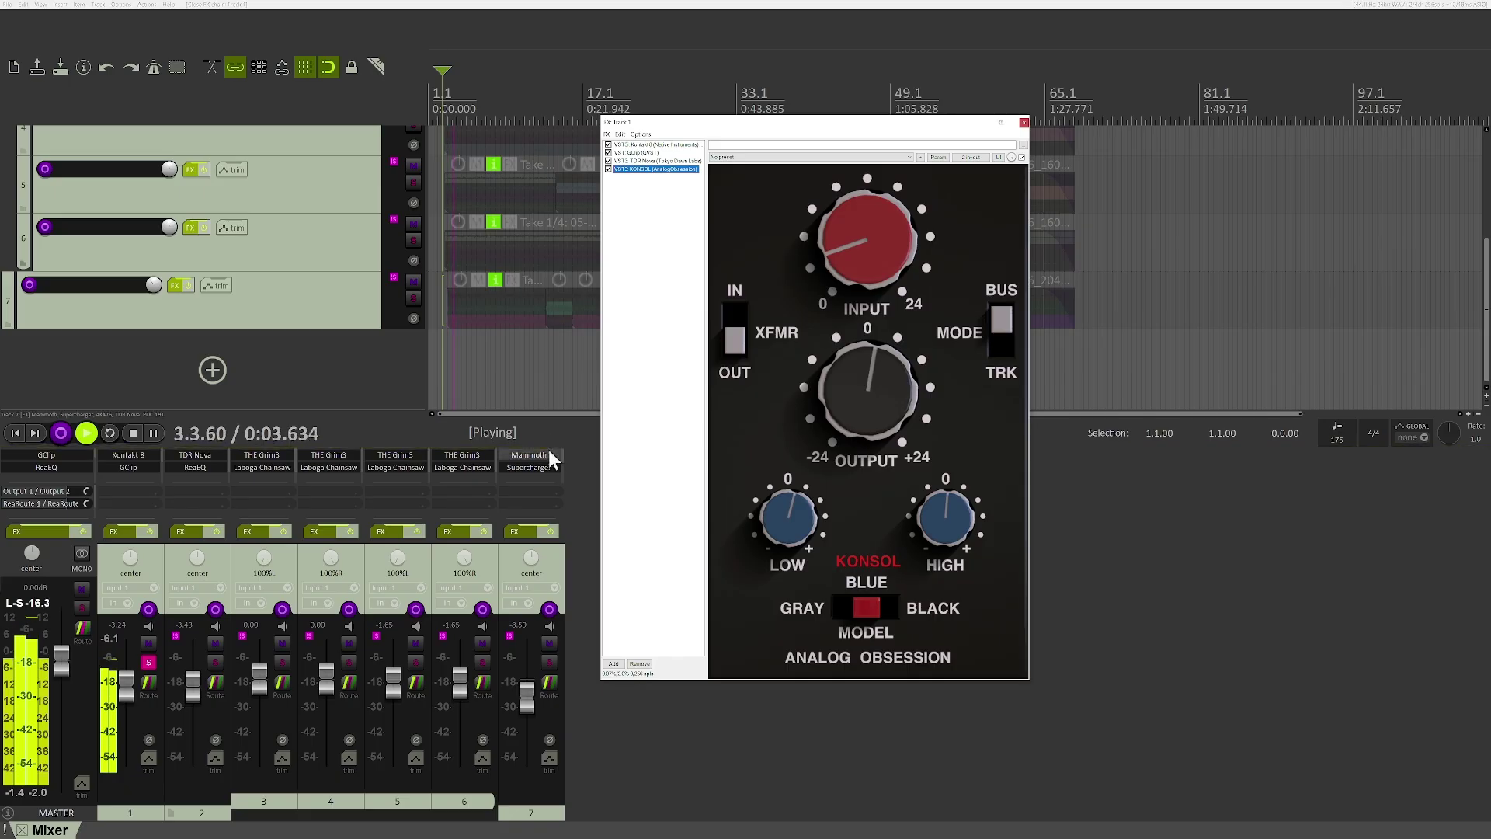
click(648, 145)
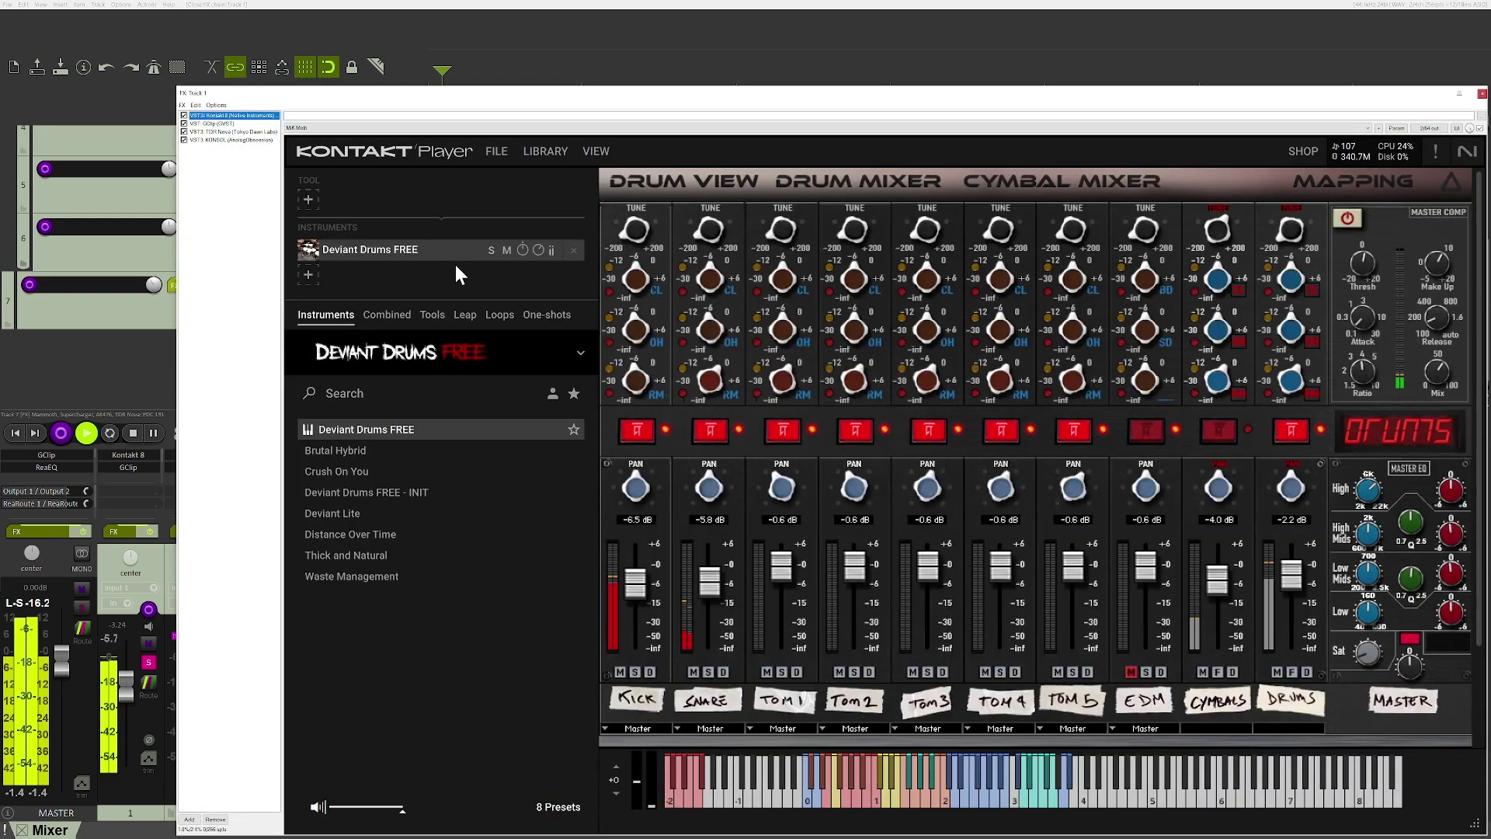
click(681, 178)
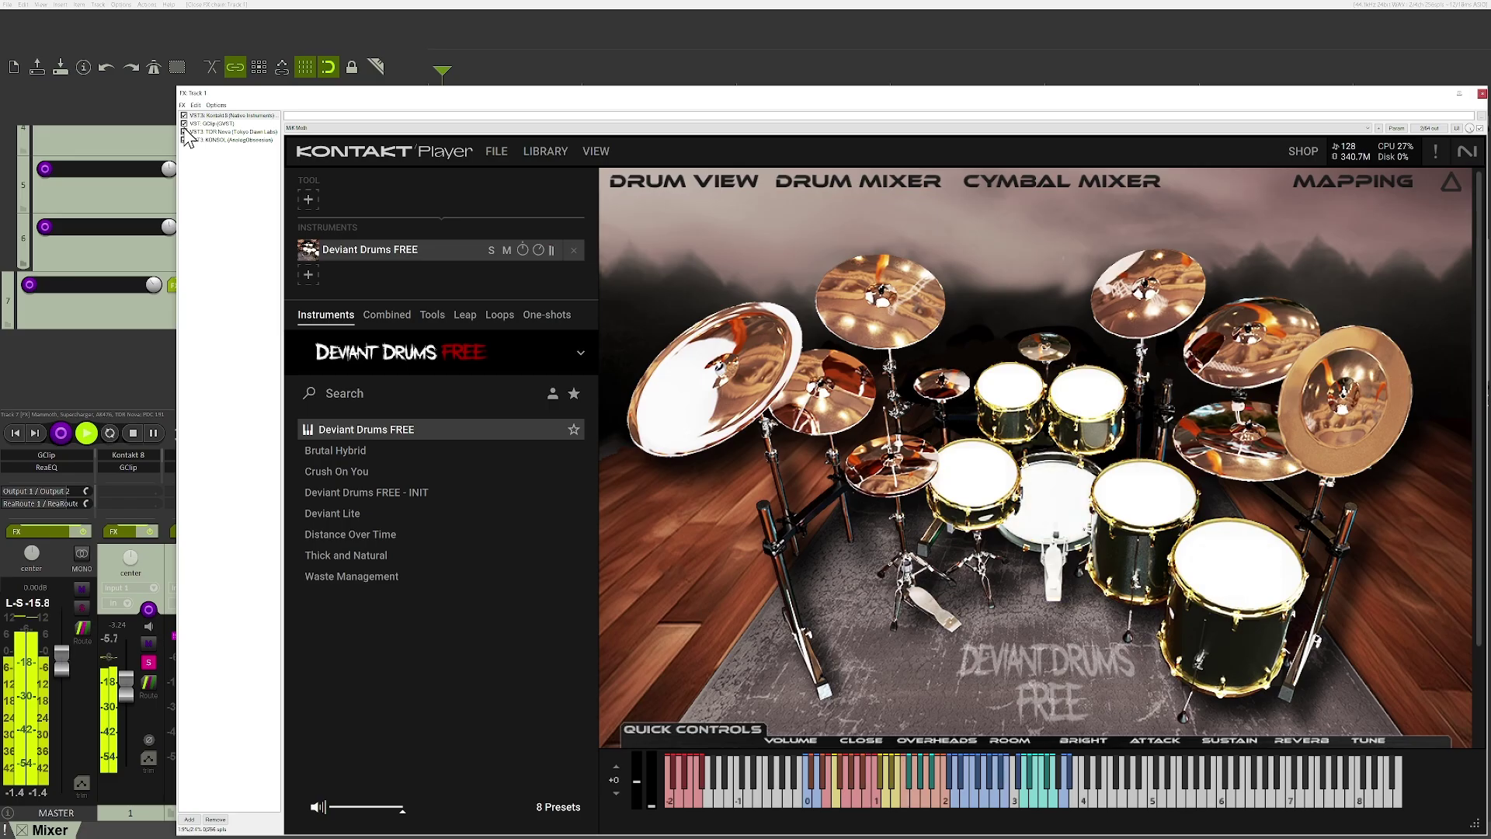
key(space)
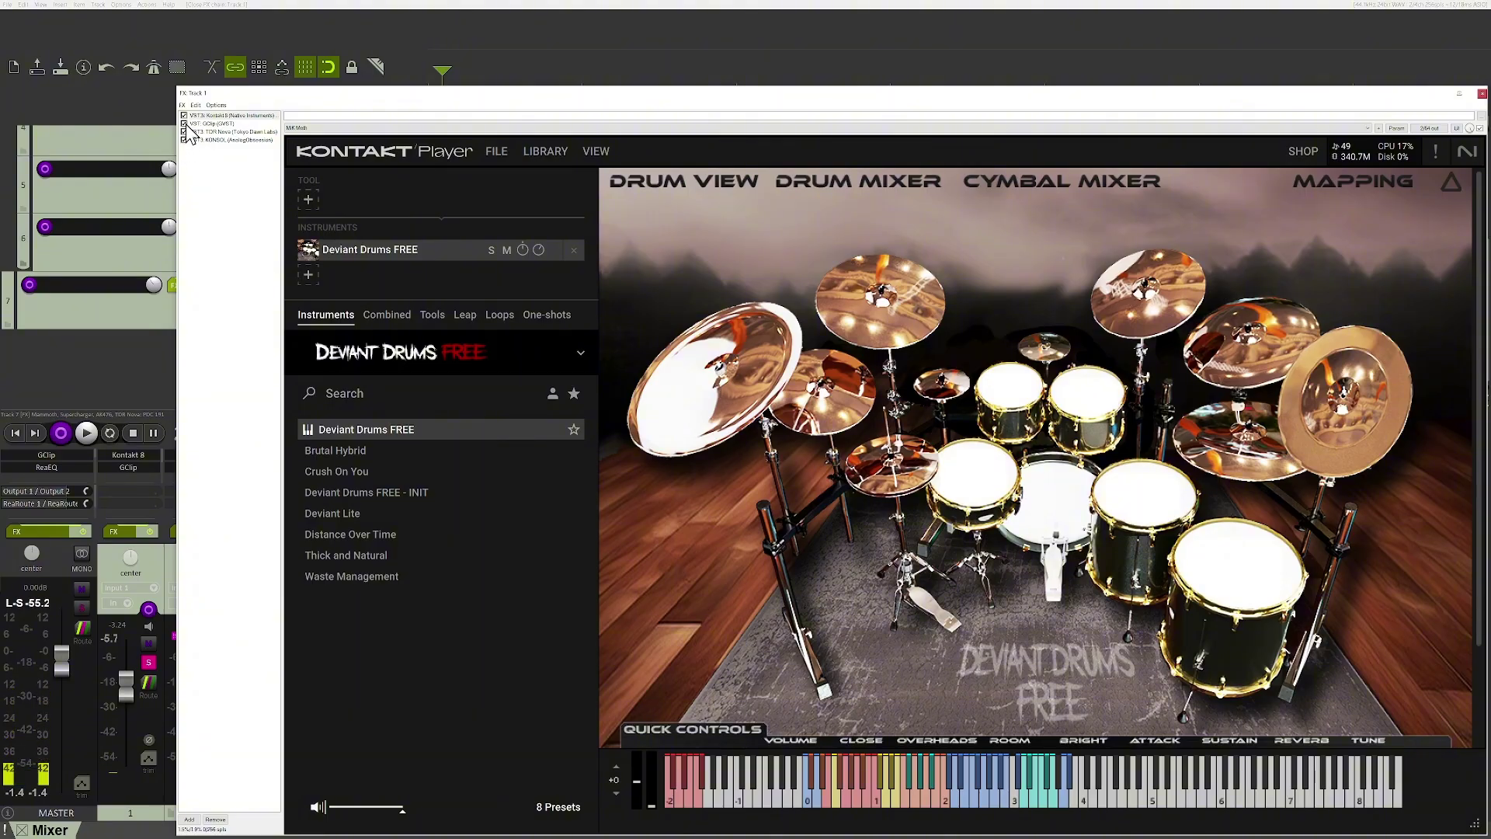
Play the drums with GClip, TDR Nova and KONSOL bypassed, comparing them with the master effects off and on
click(185, 124)
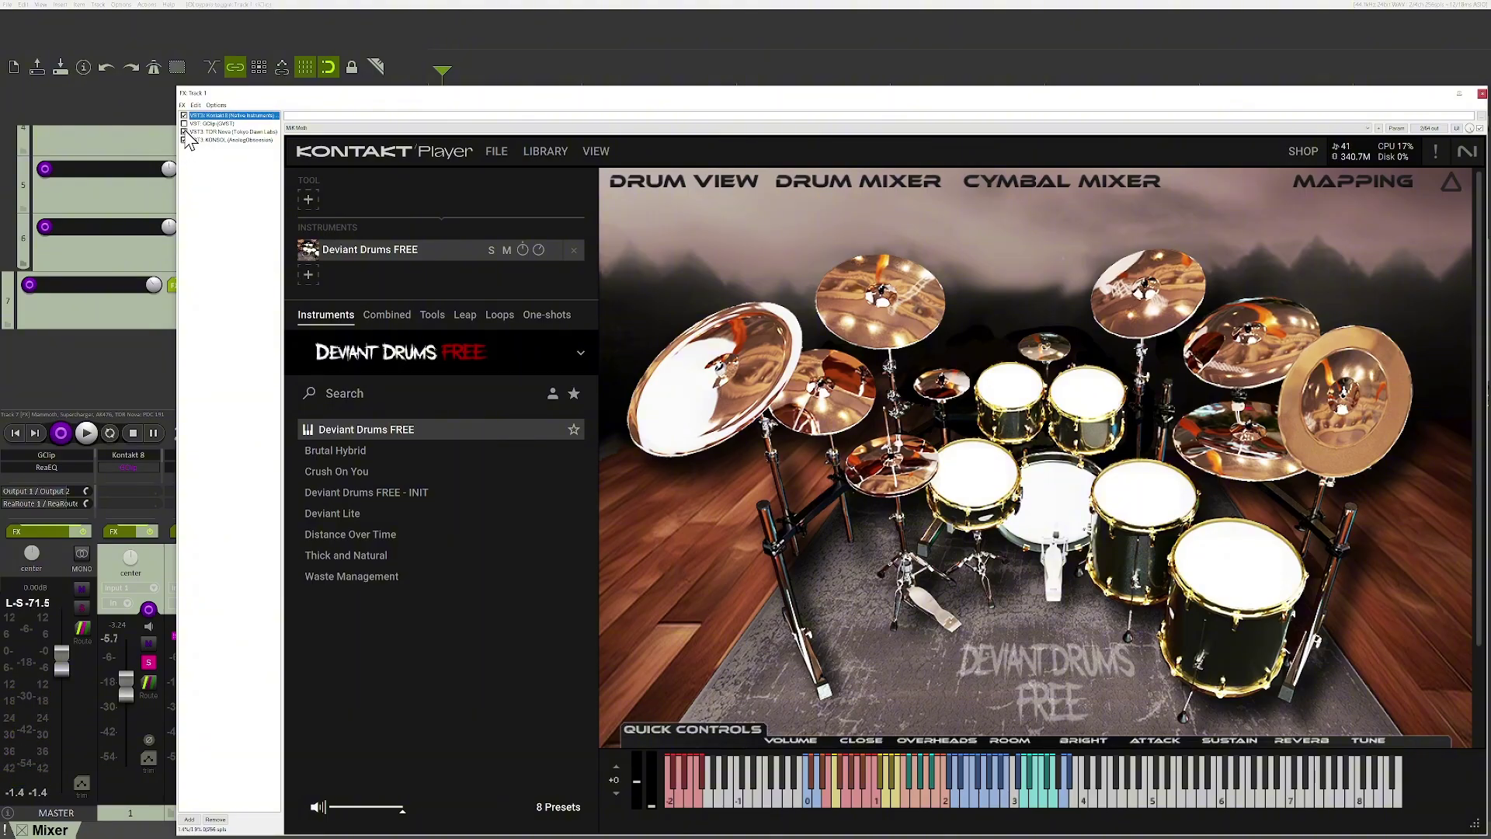
click(185, 132)
key(space)
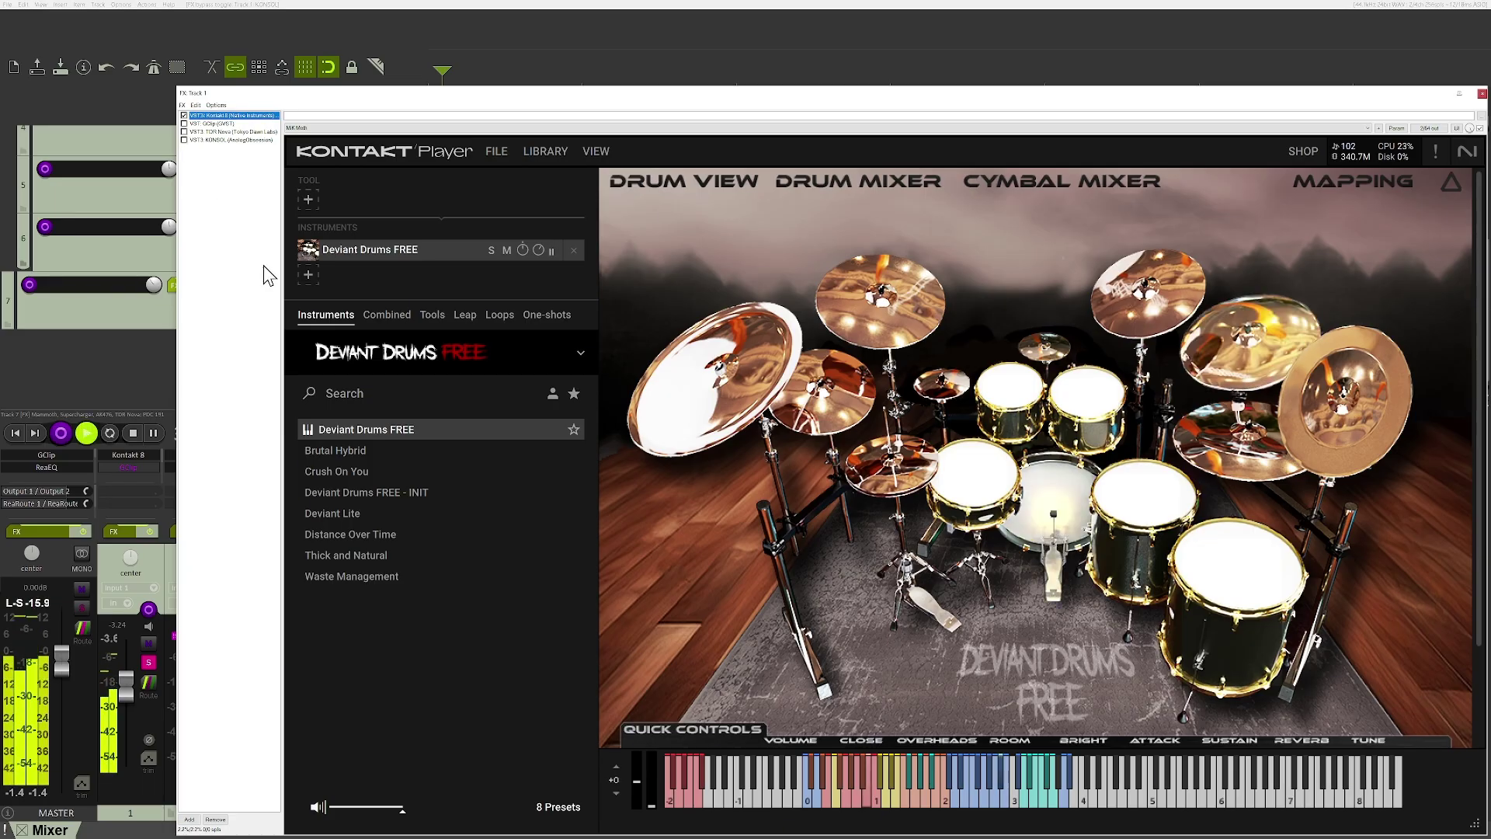
click(83, 530)
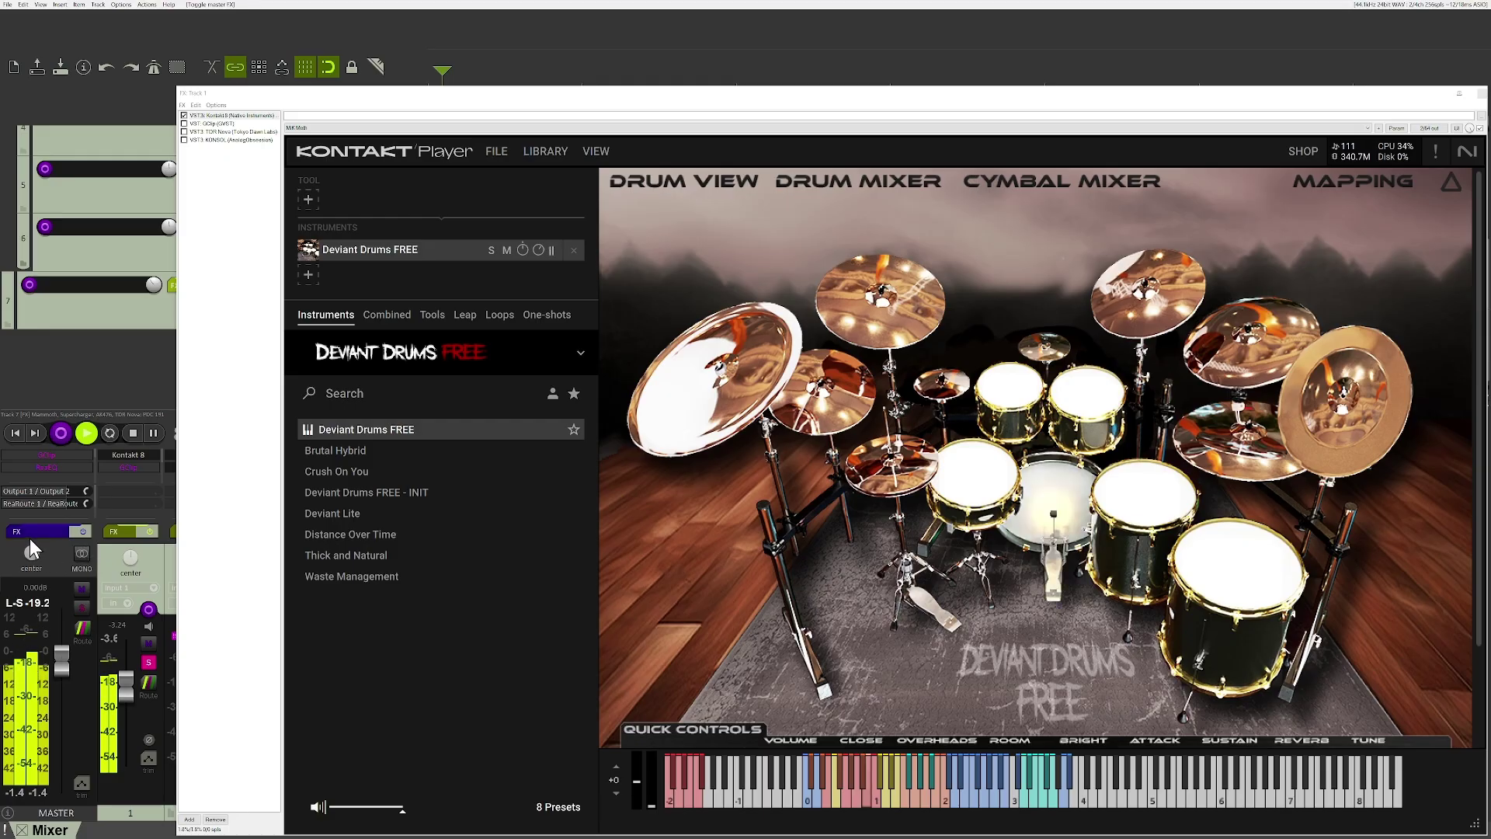
click(87, 531)
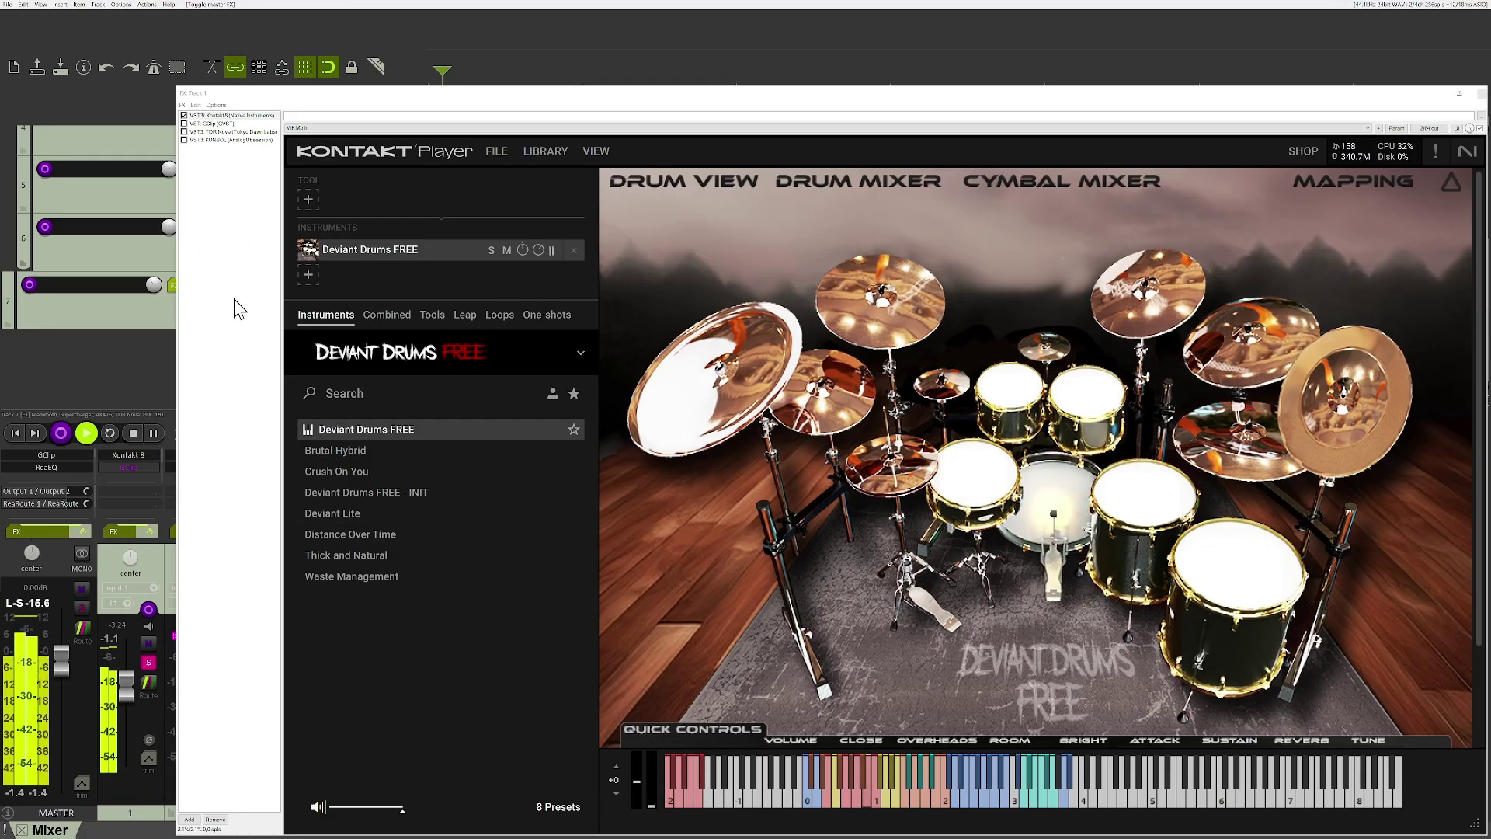
Re-enable GClip, TDR Nova and KONSOL during drum playback, stop playback, and close track 1's effects window
click(185, 124)
click(185, 132)
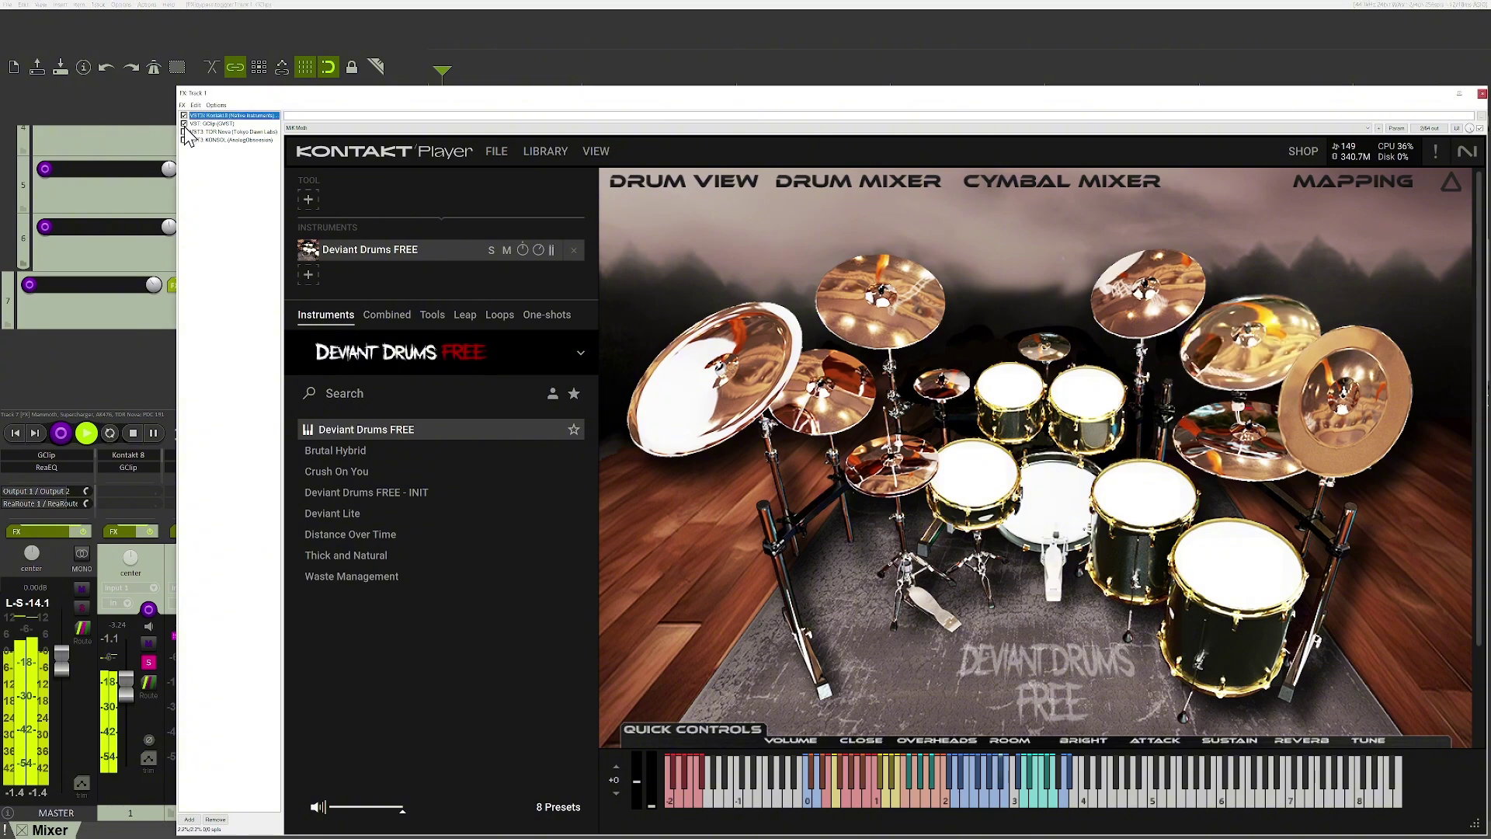
click(185, 140)
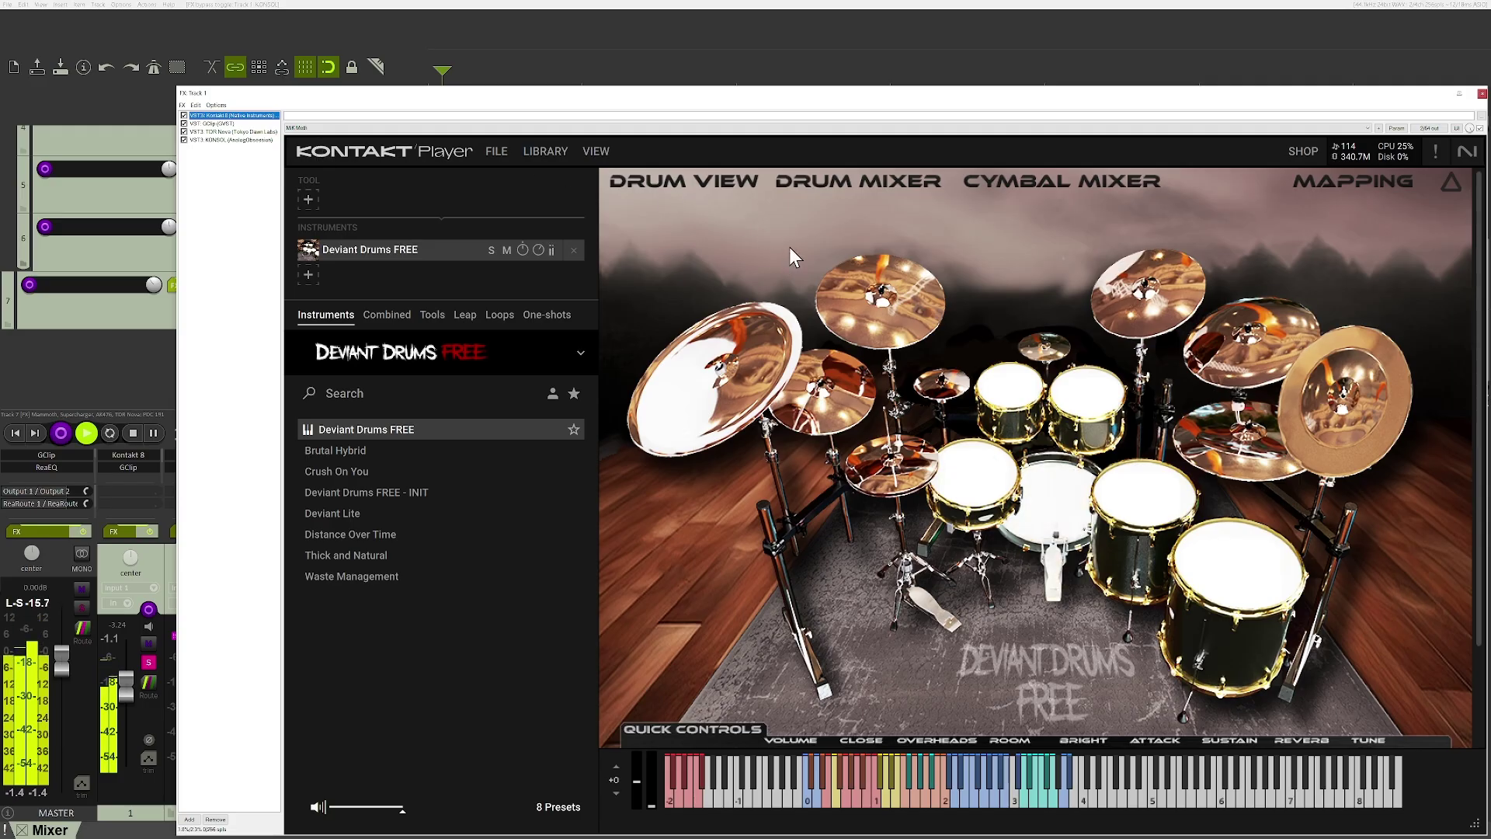
key(space)
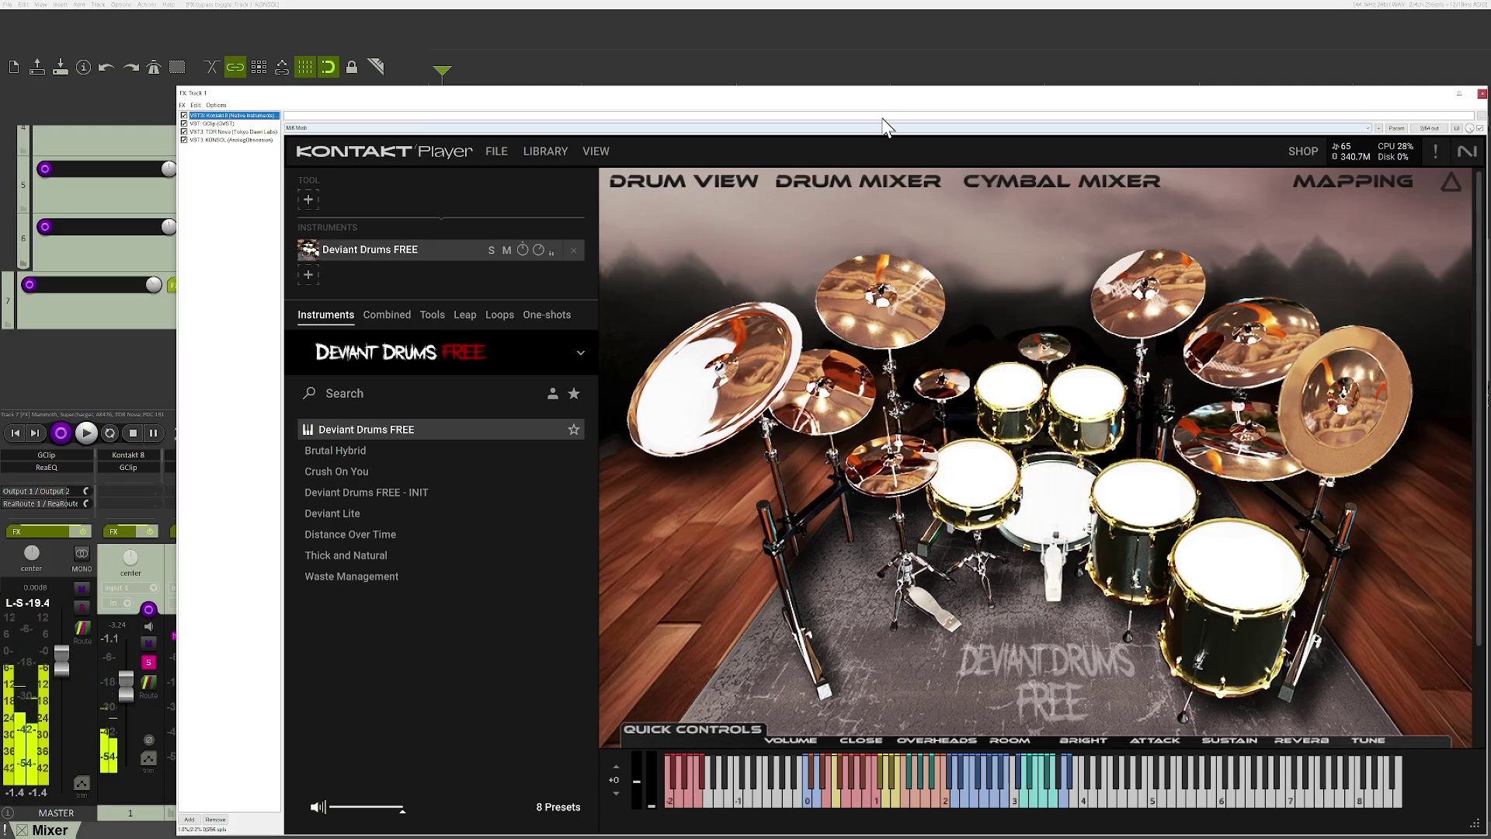
drag(882, 96, 639, 65)
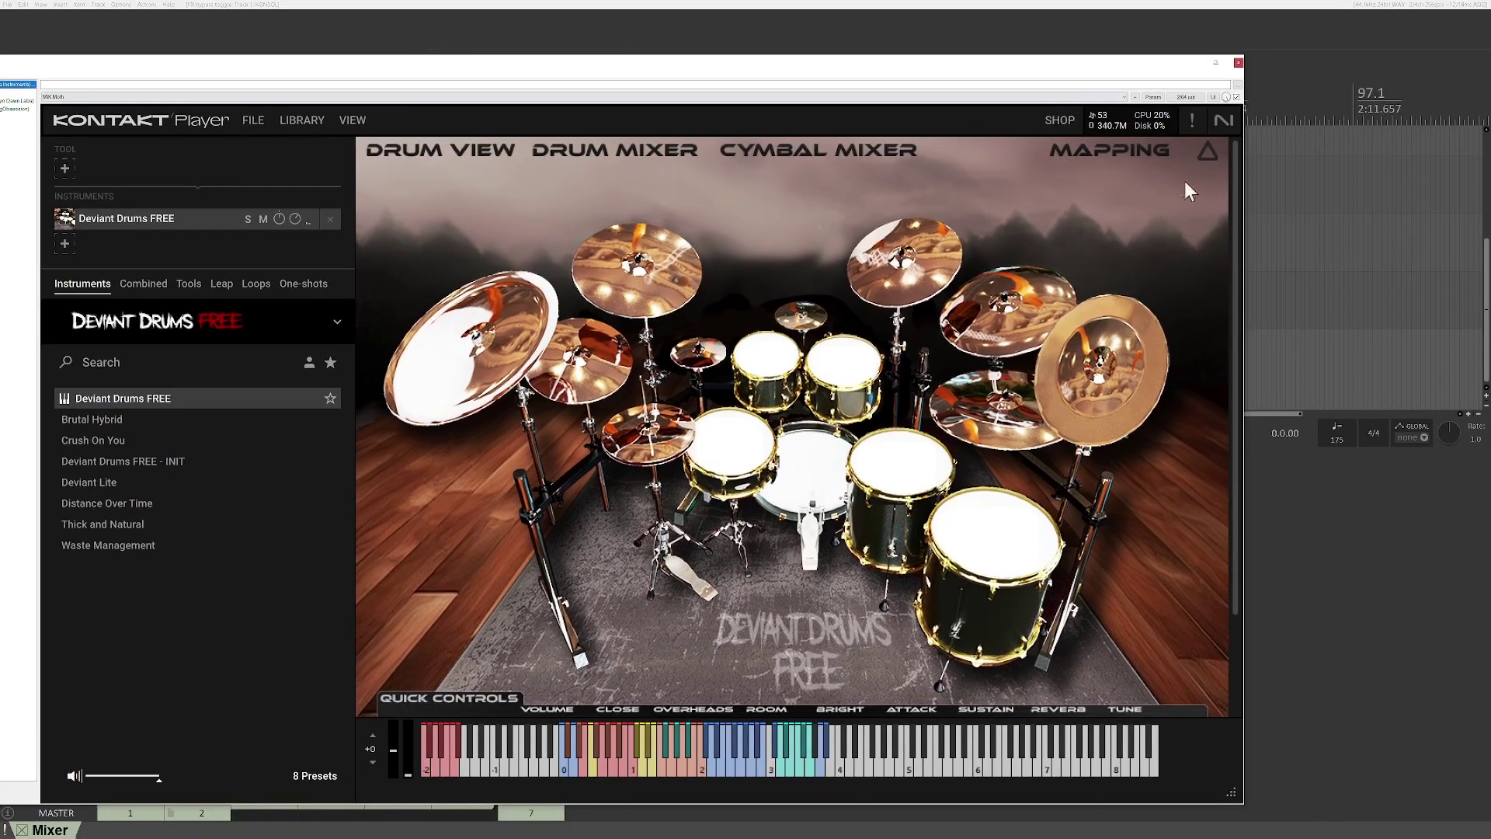
click(1240, 63)
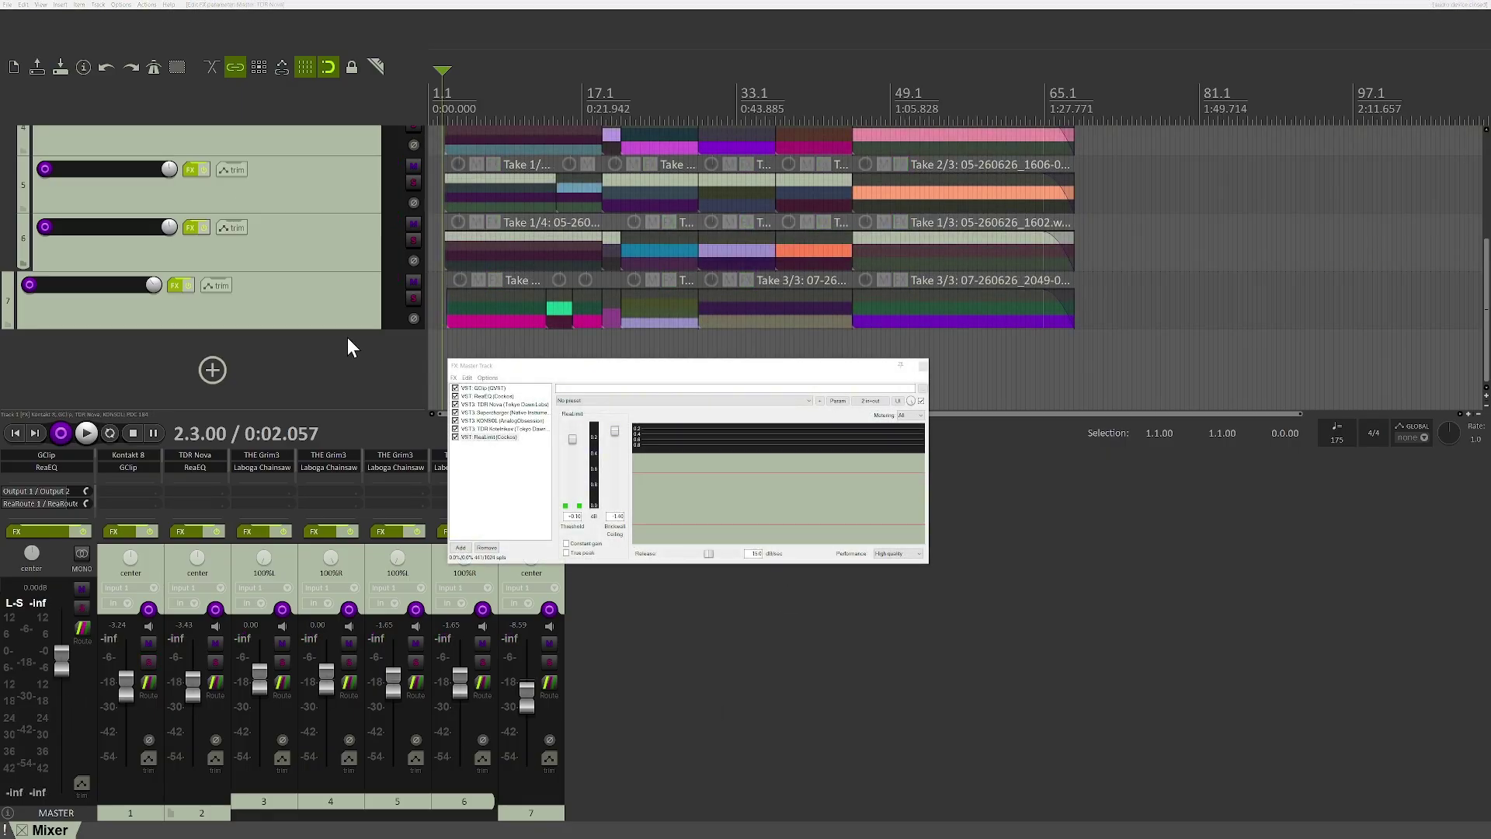
Examine the GClip, ReaEQ, TDR Nova and Supercharger settings in the master track's effects chain
click(486, 388)
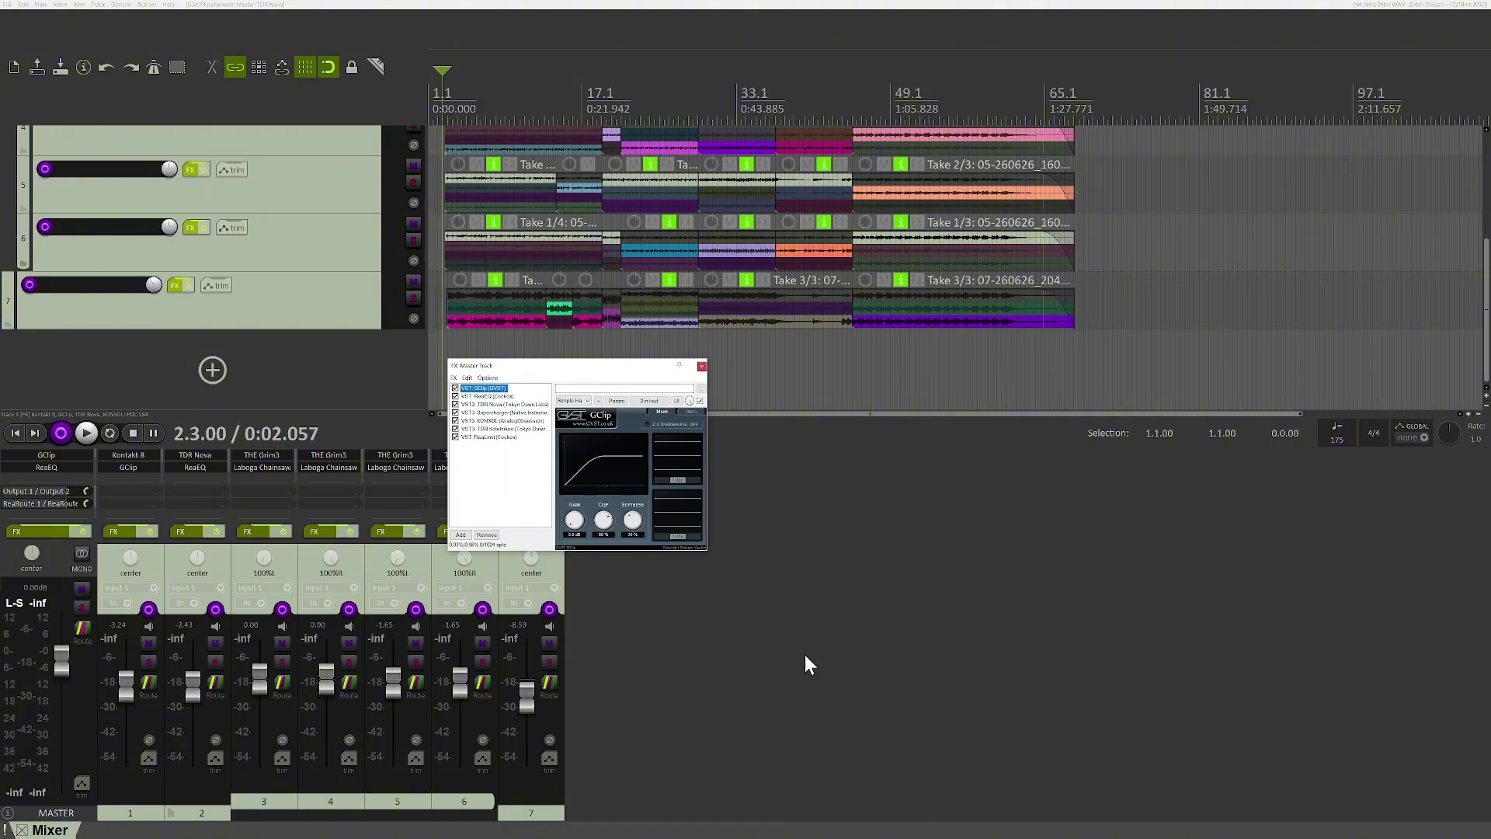
click(481, 397)
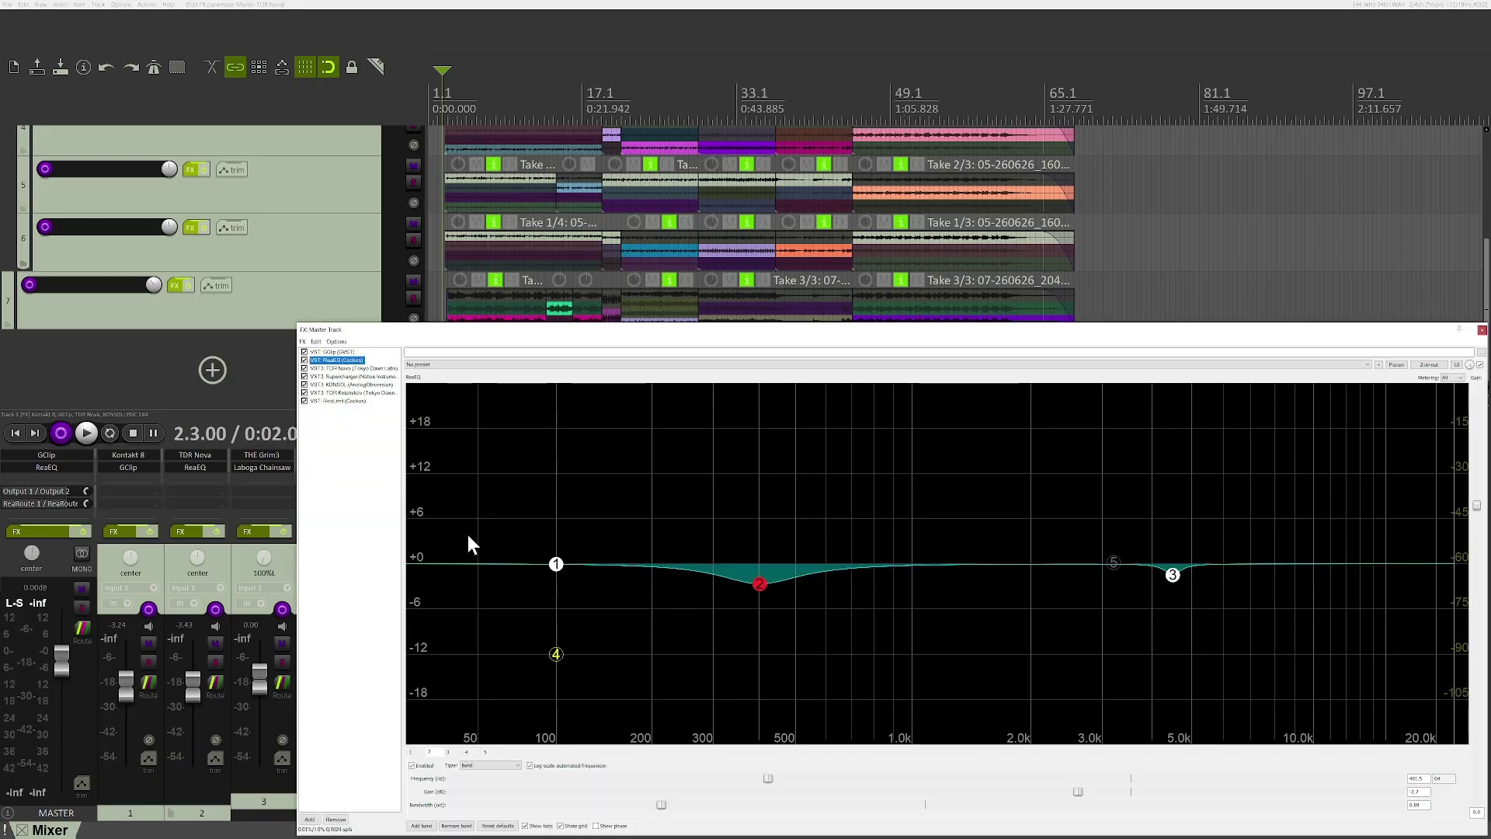
click(350, 369)
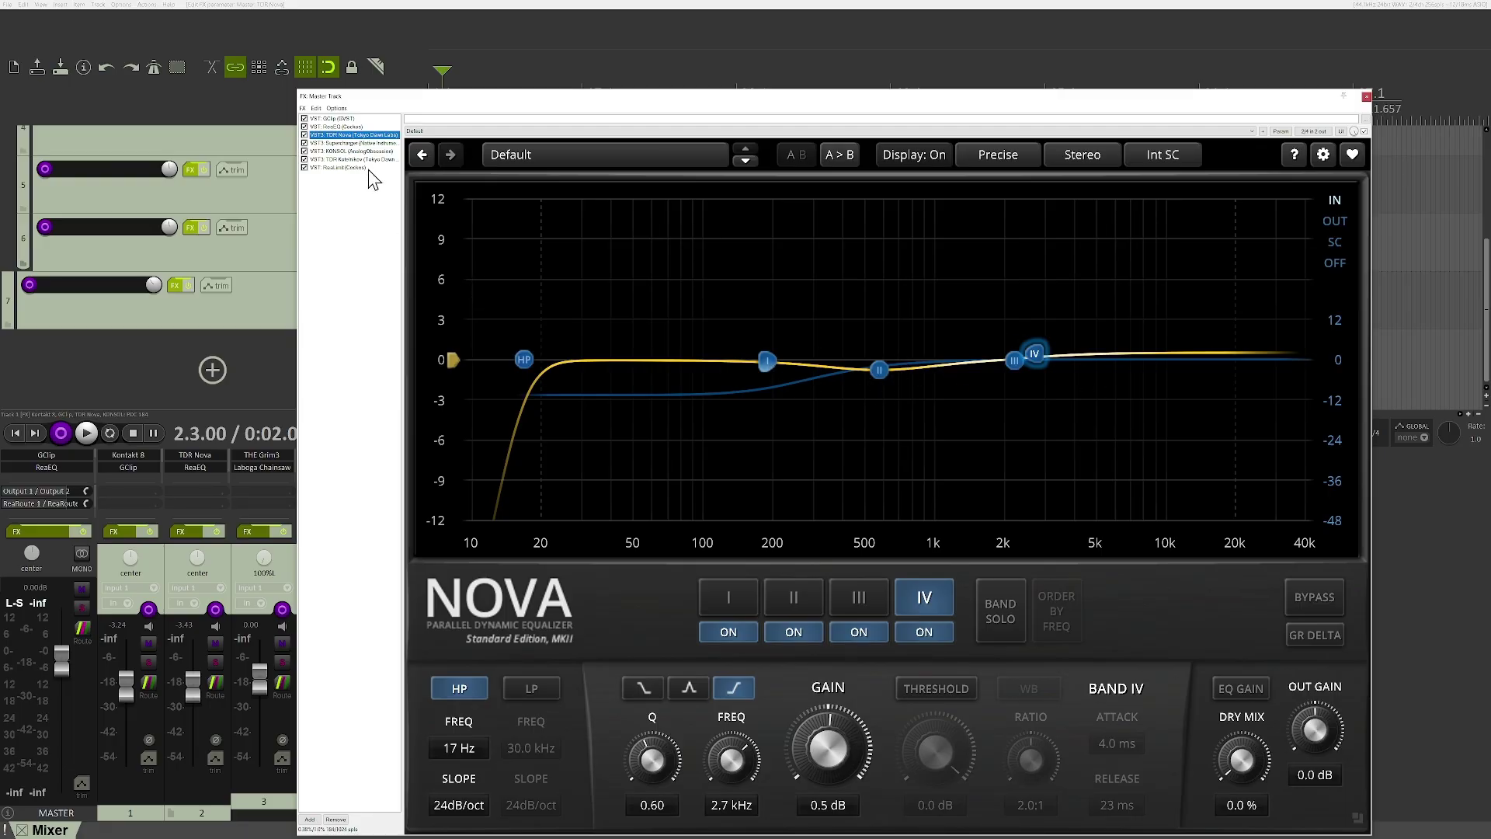
click(355, 143)
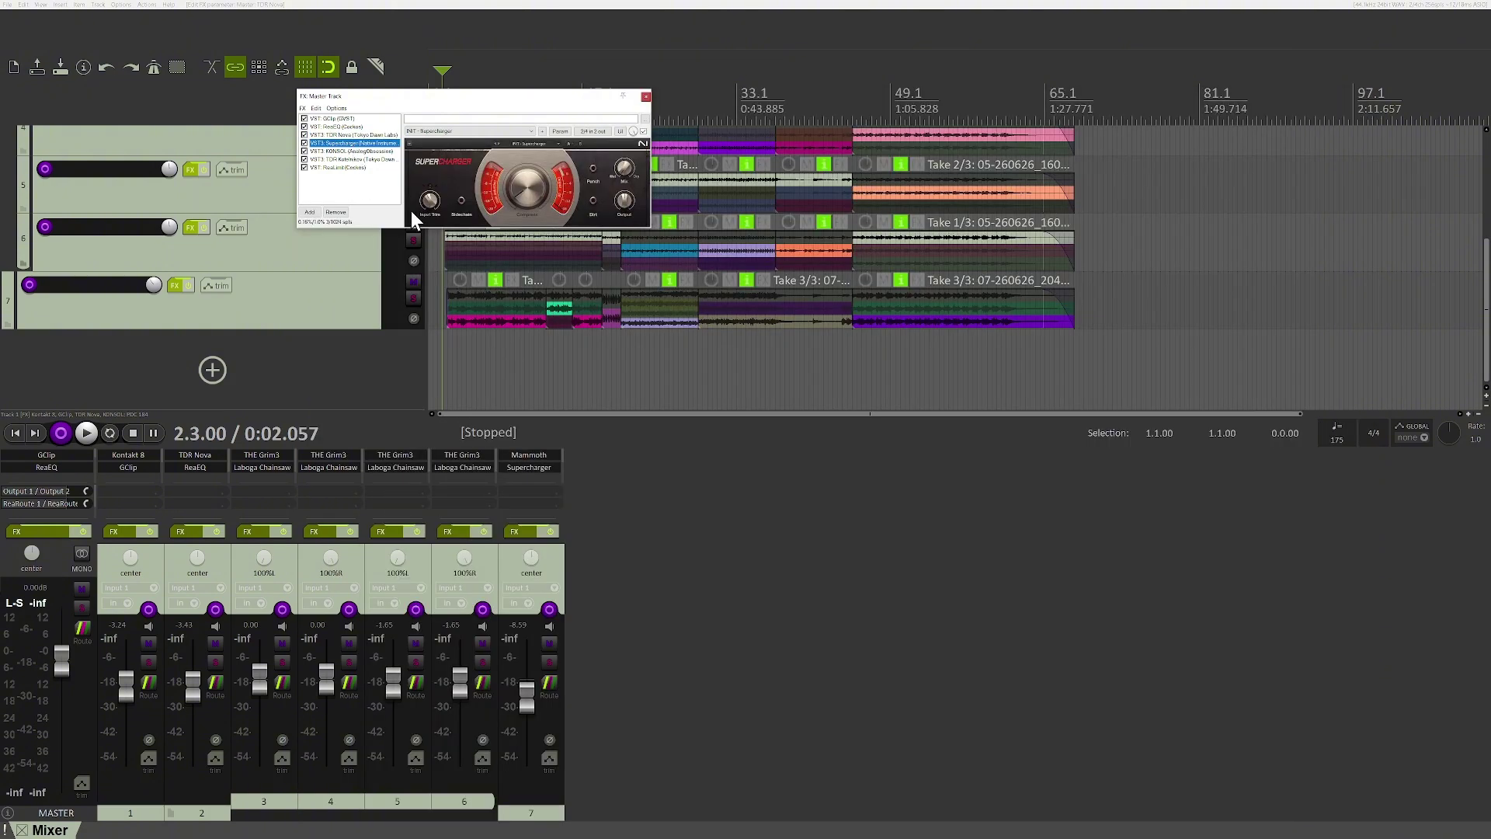
drag(514, 101, 754, 354)
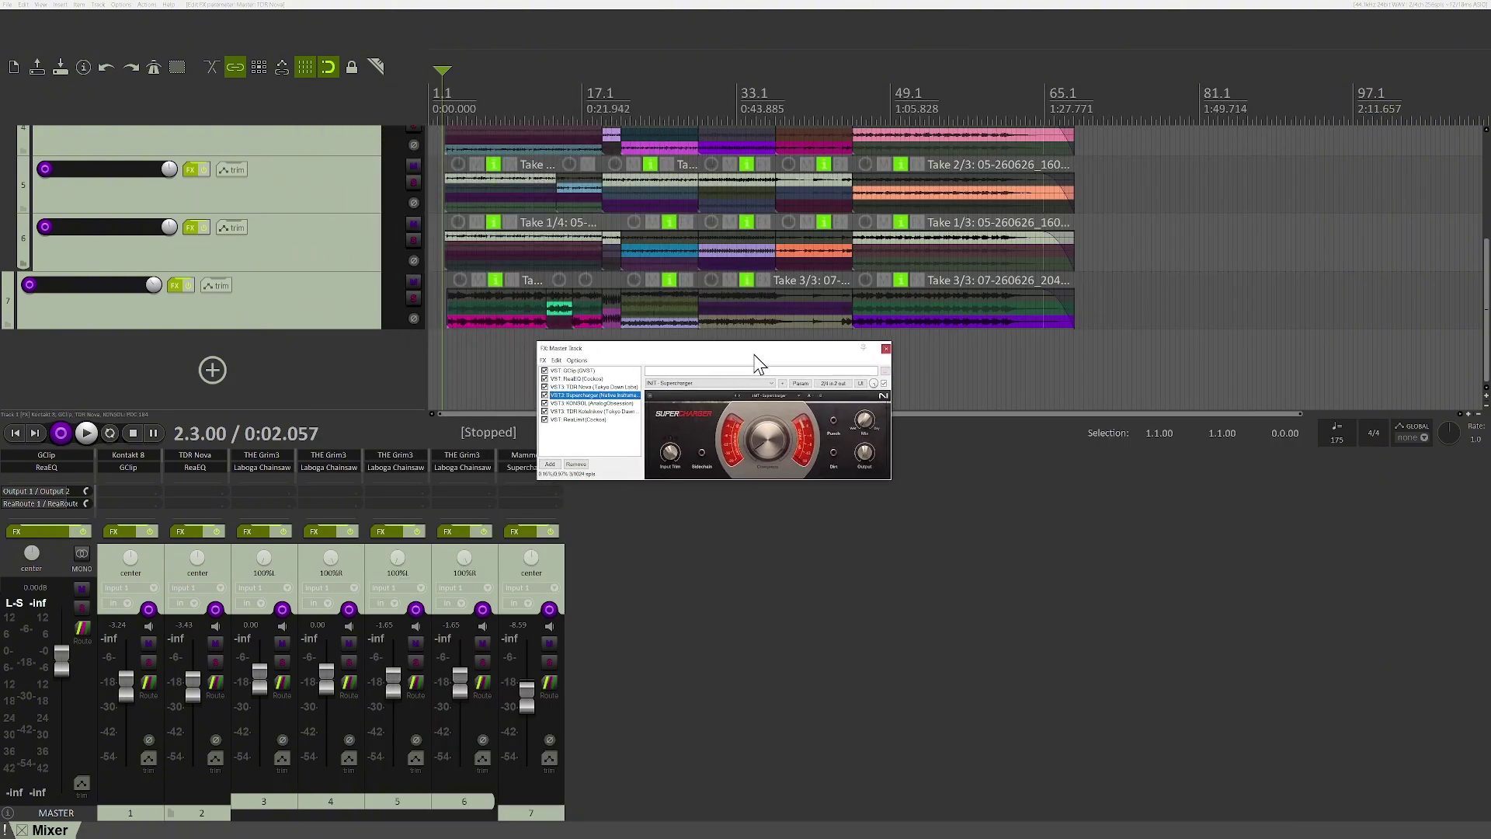
Examine the KONSOL, TDR Kotelnikov and ReaLimit settings in the master track's effects chain
click(583, 404)
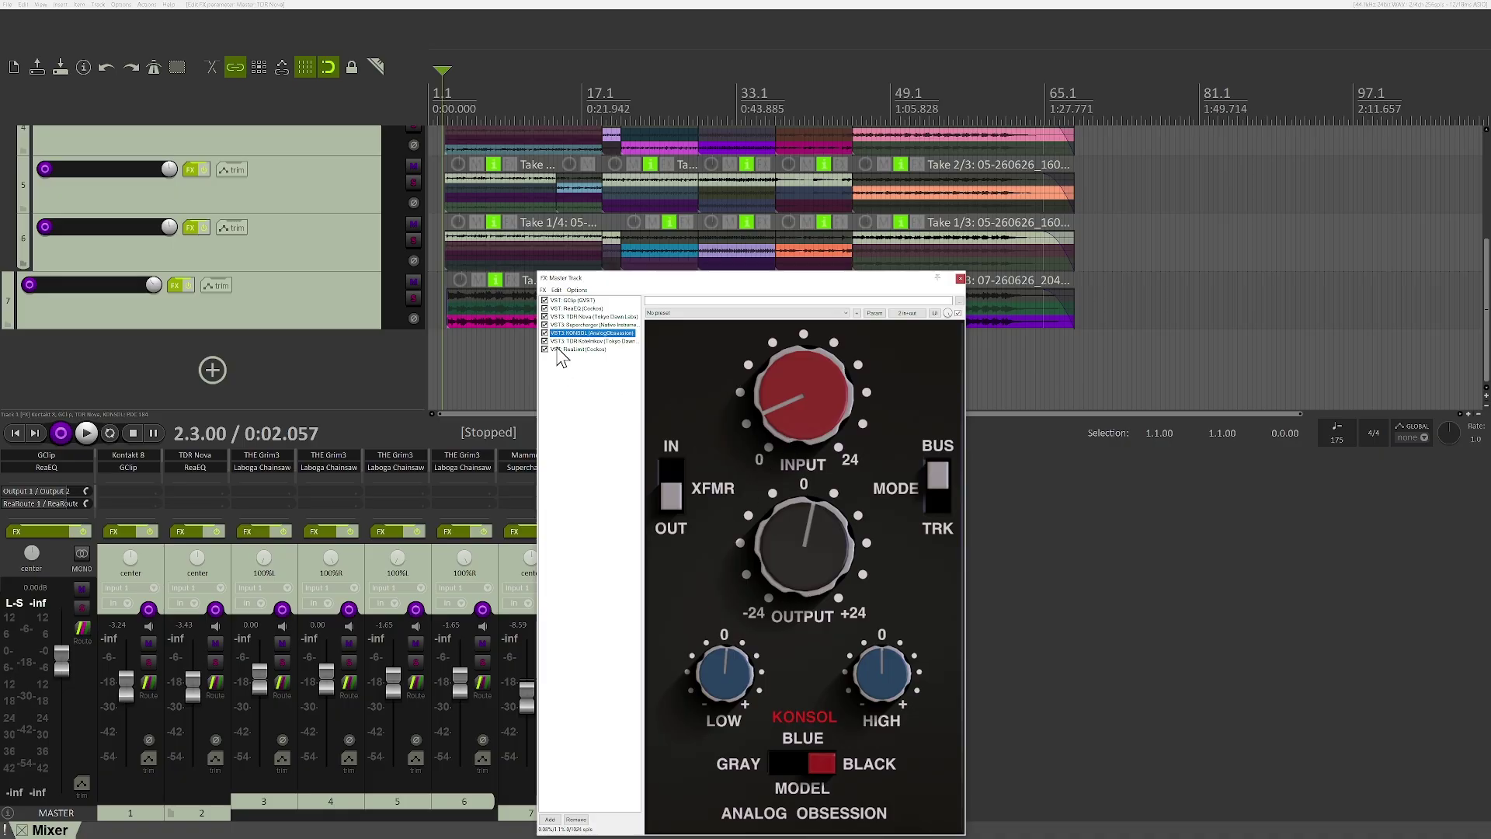
click(566, 341)
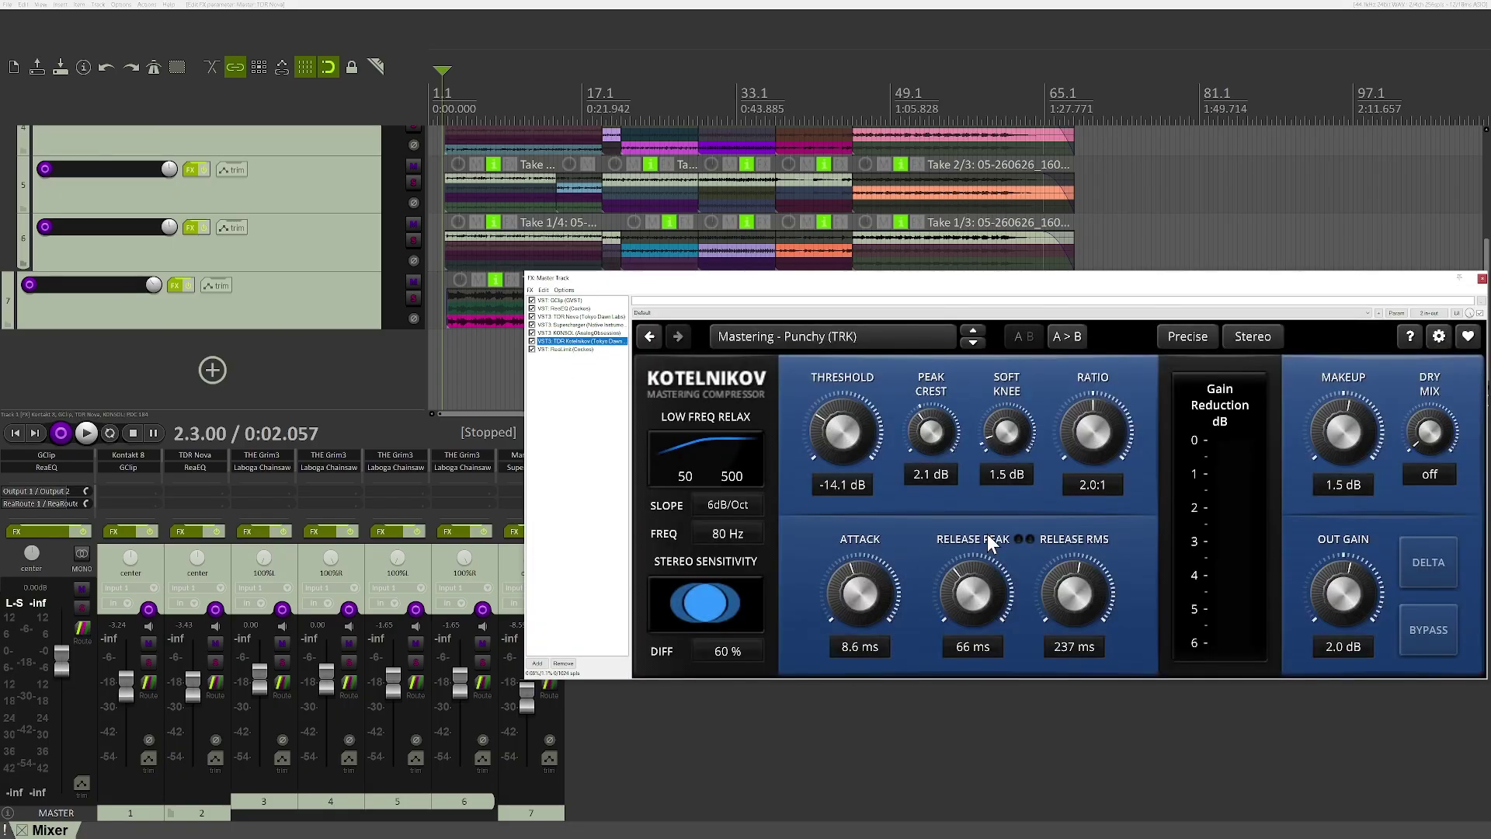
drag(971, 278, 694, 262)
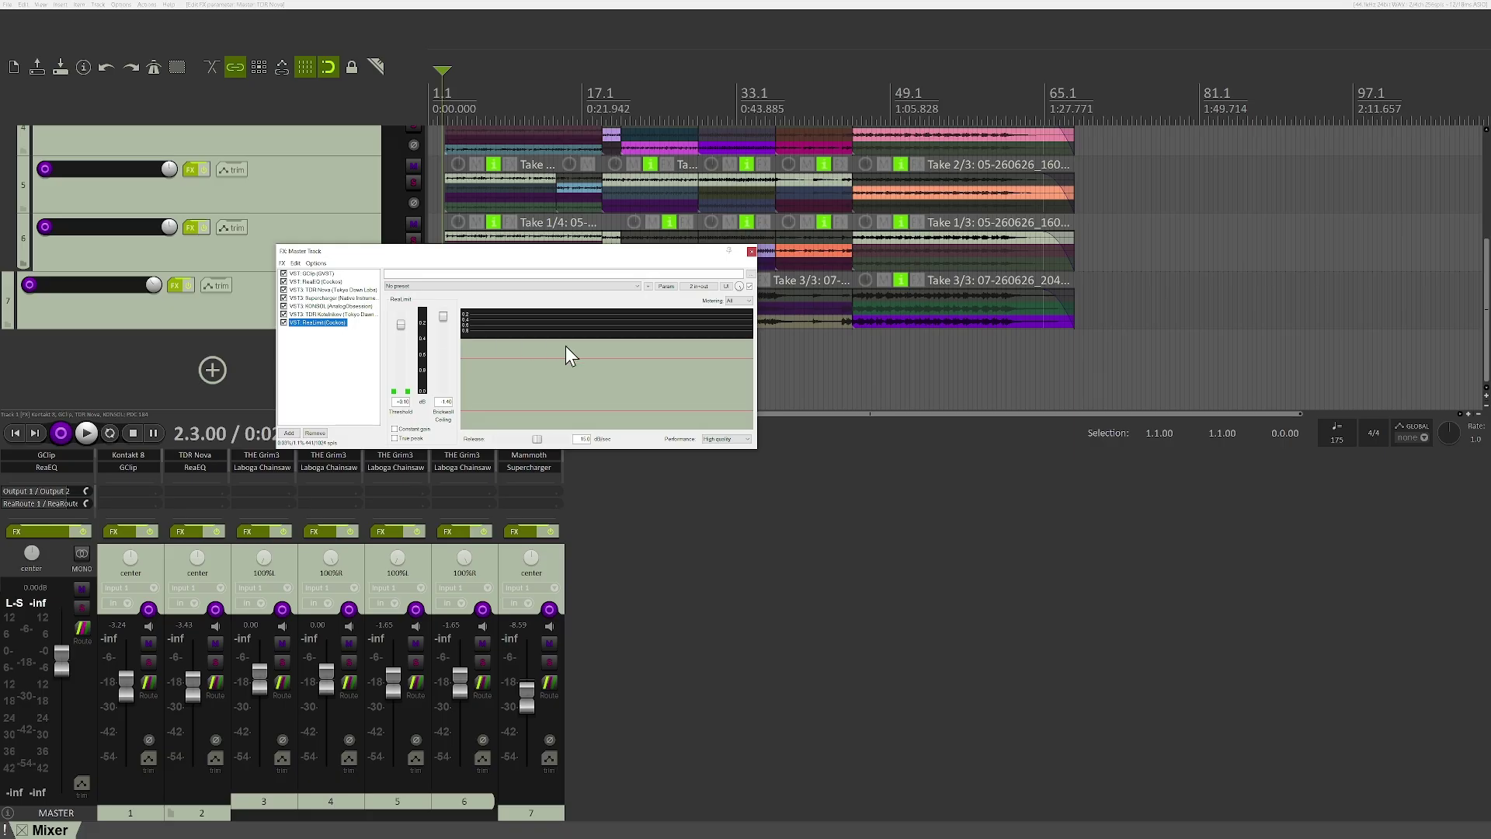
drag(527, 254, 558, 249)
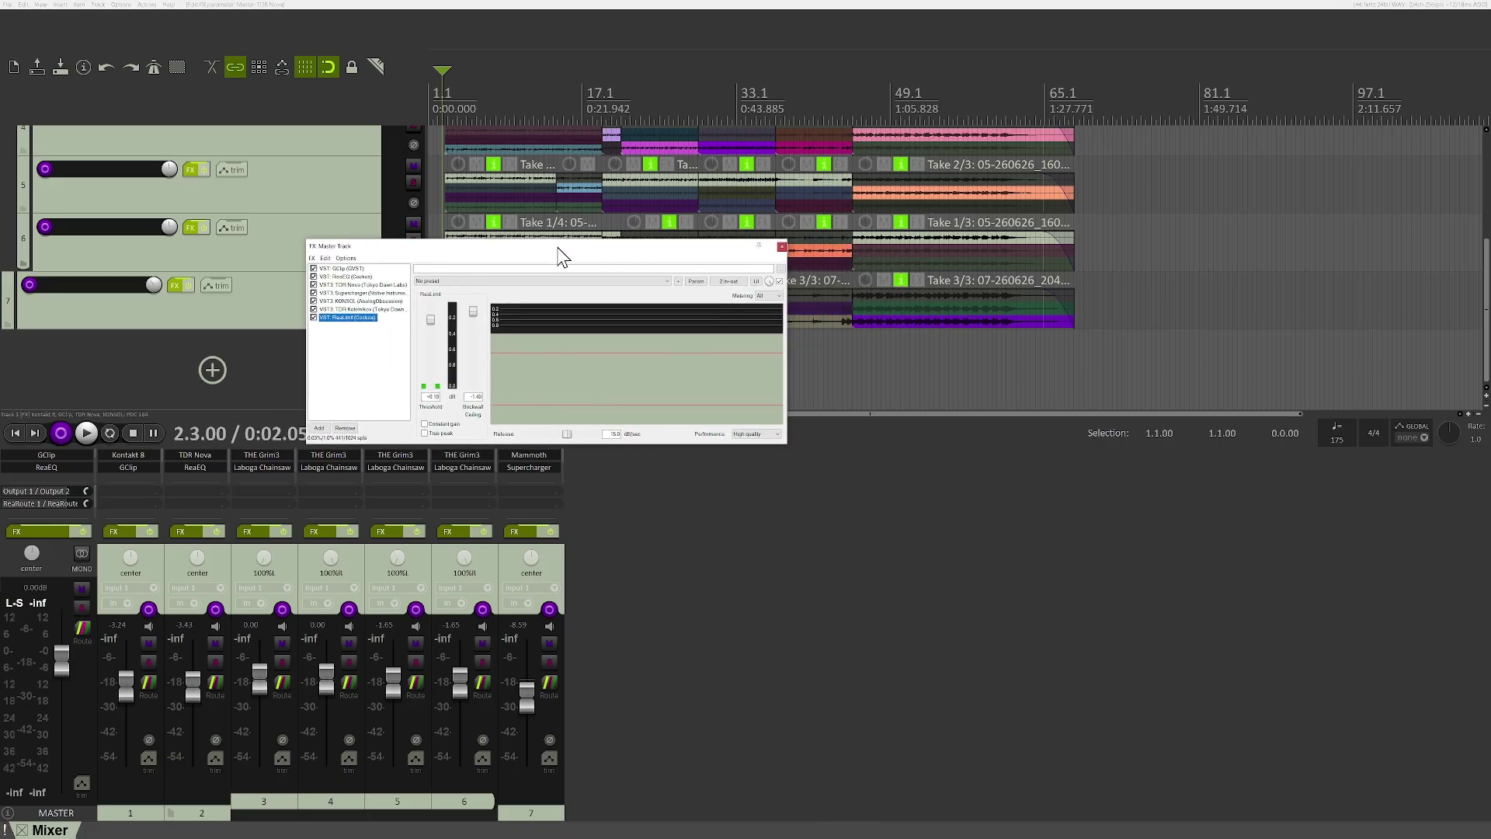
Play the full mix with the master effects chain bypassed, moving its window clear of the track lanes
key(space)
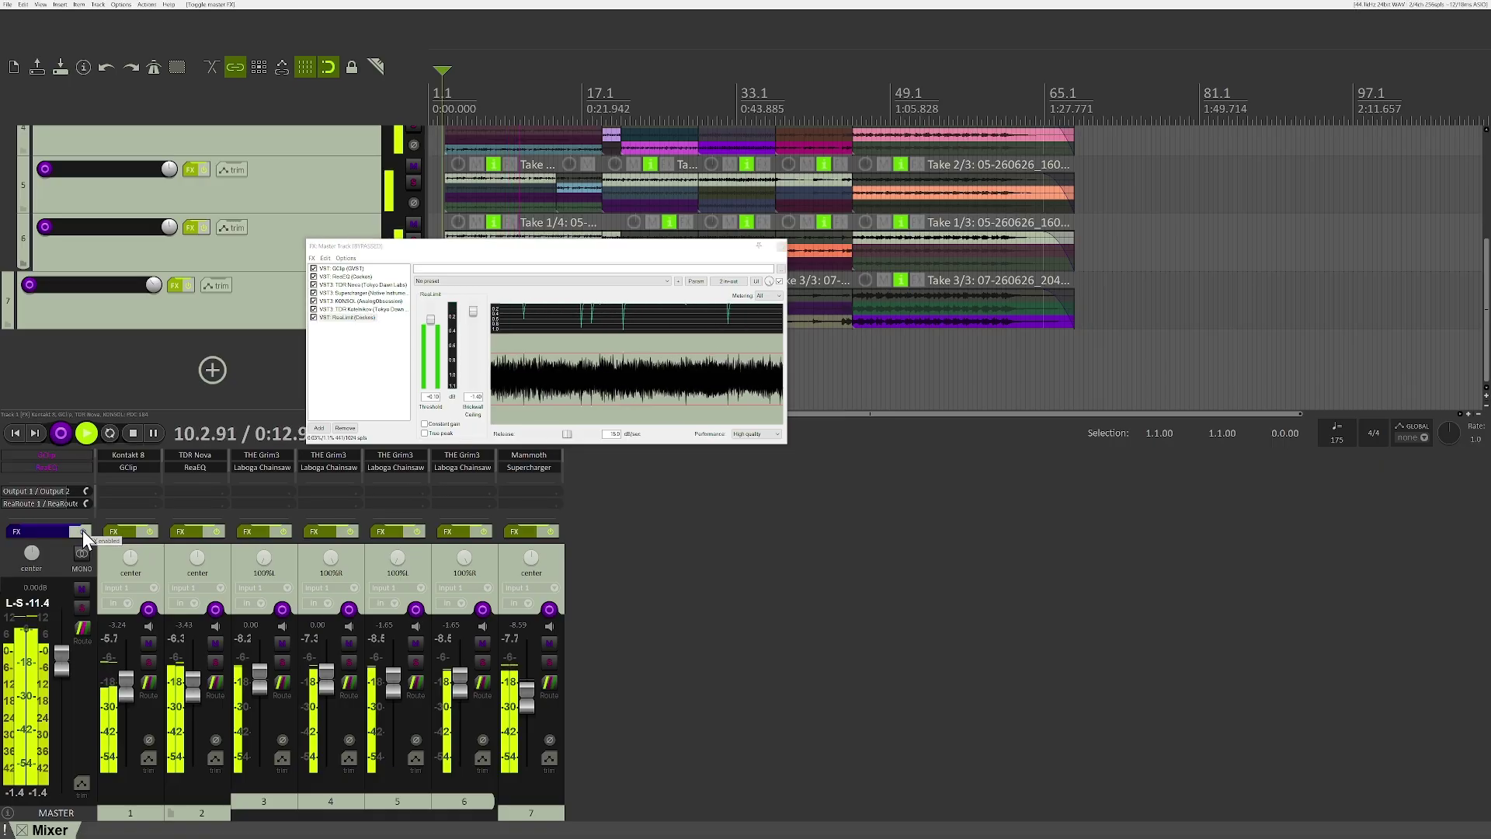
click(83, 530)
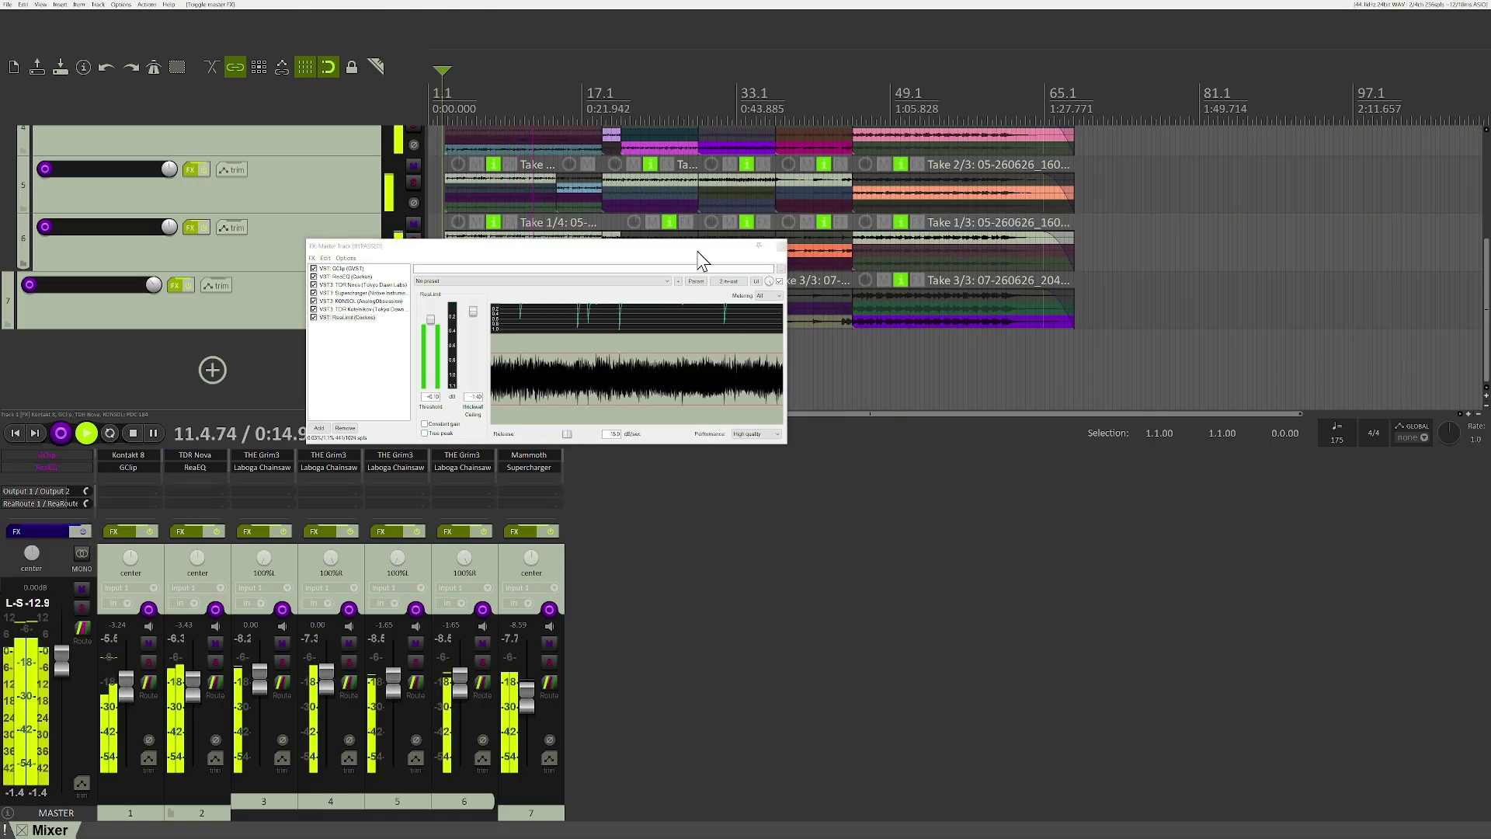
drag(605, 258, 841, 440)
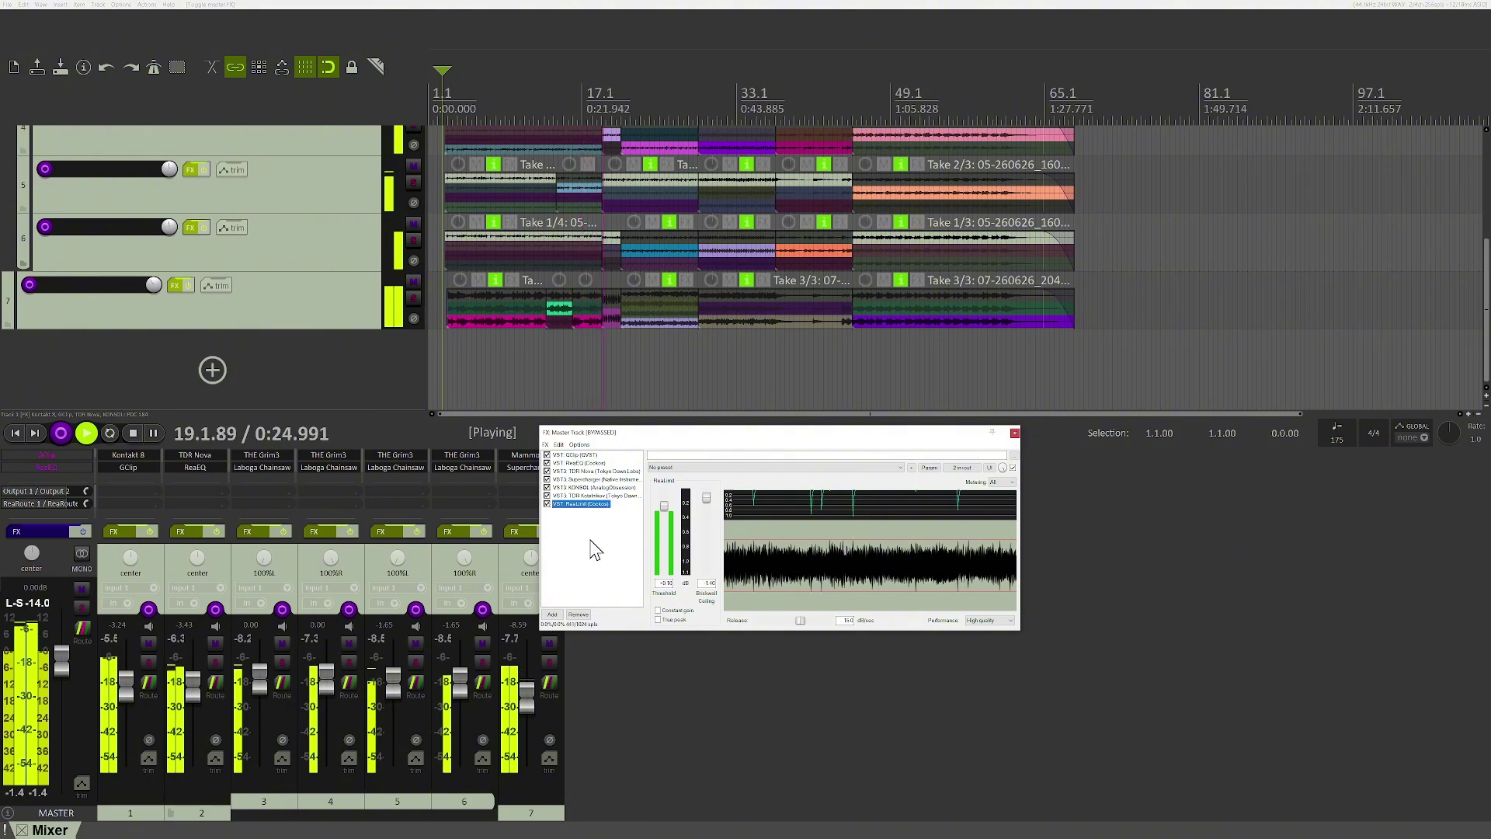
Re-enable the master effects chain and stop playback, then replay the mix with all seven master plugins individually disabled
click(90, 534)
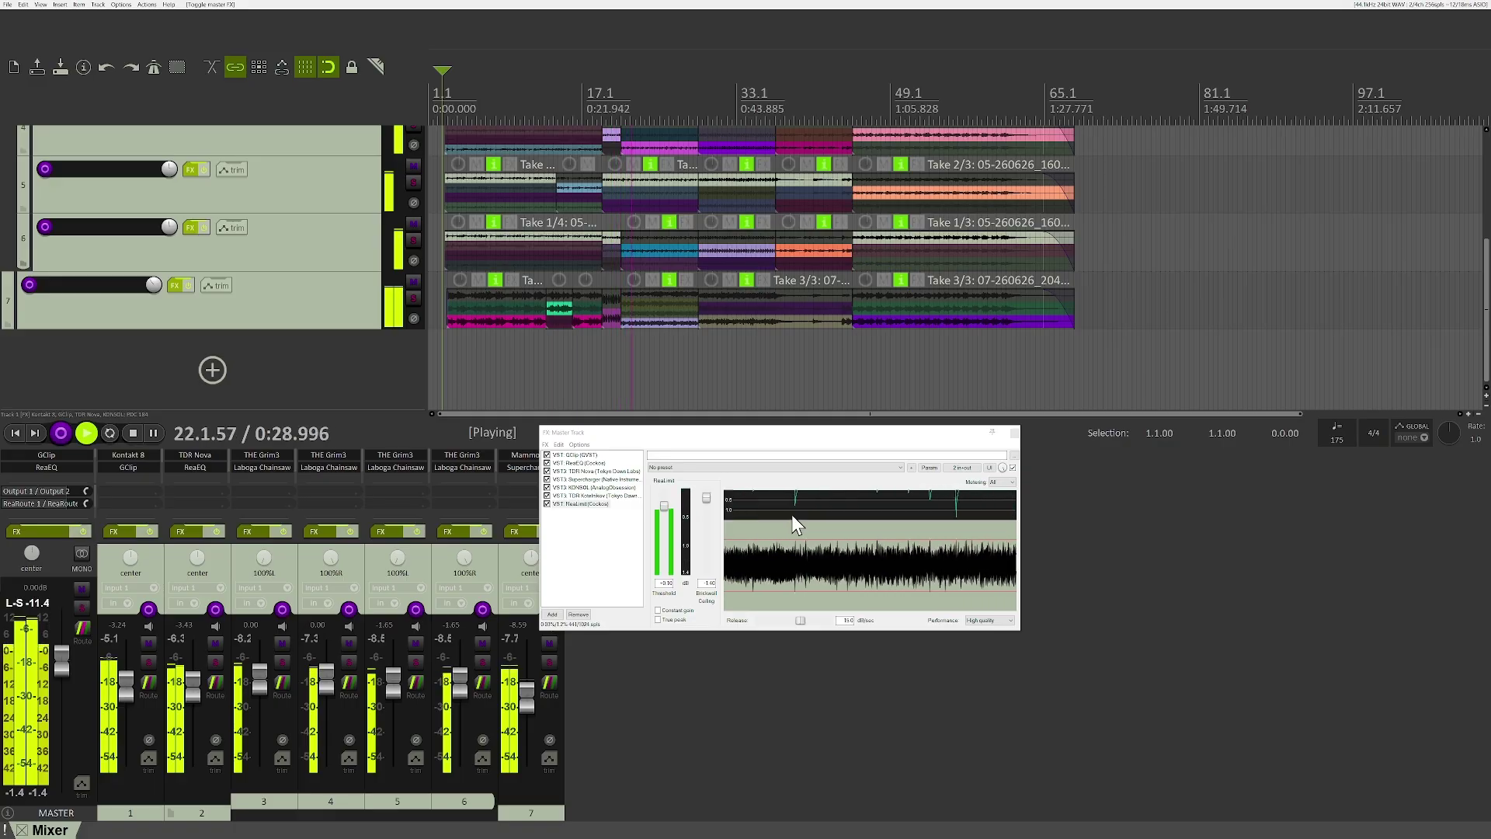
key(space)
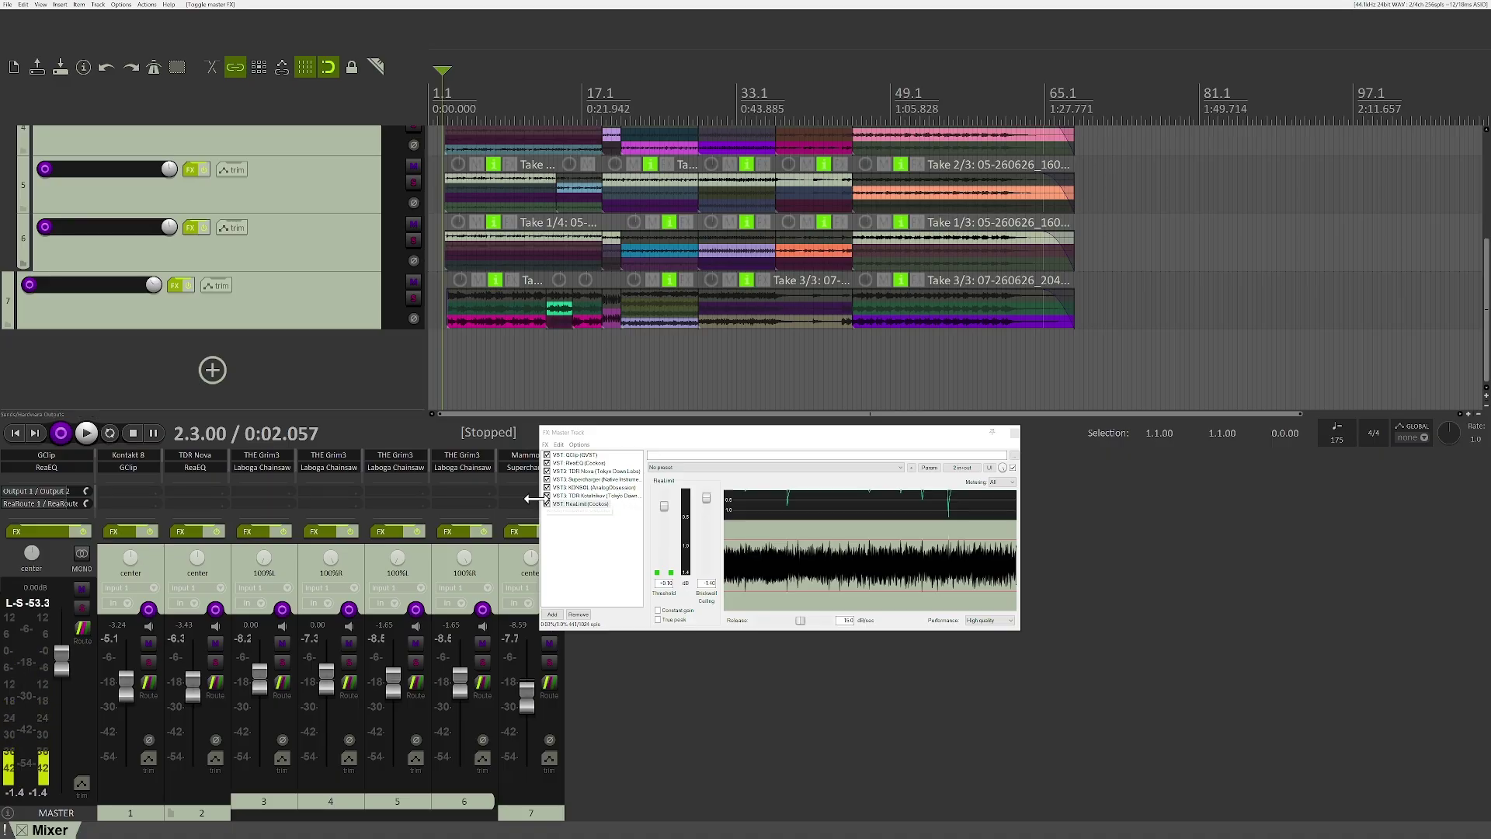
drag(547, 455, 547, 505)
key(space)
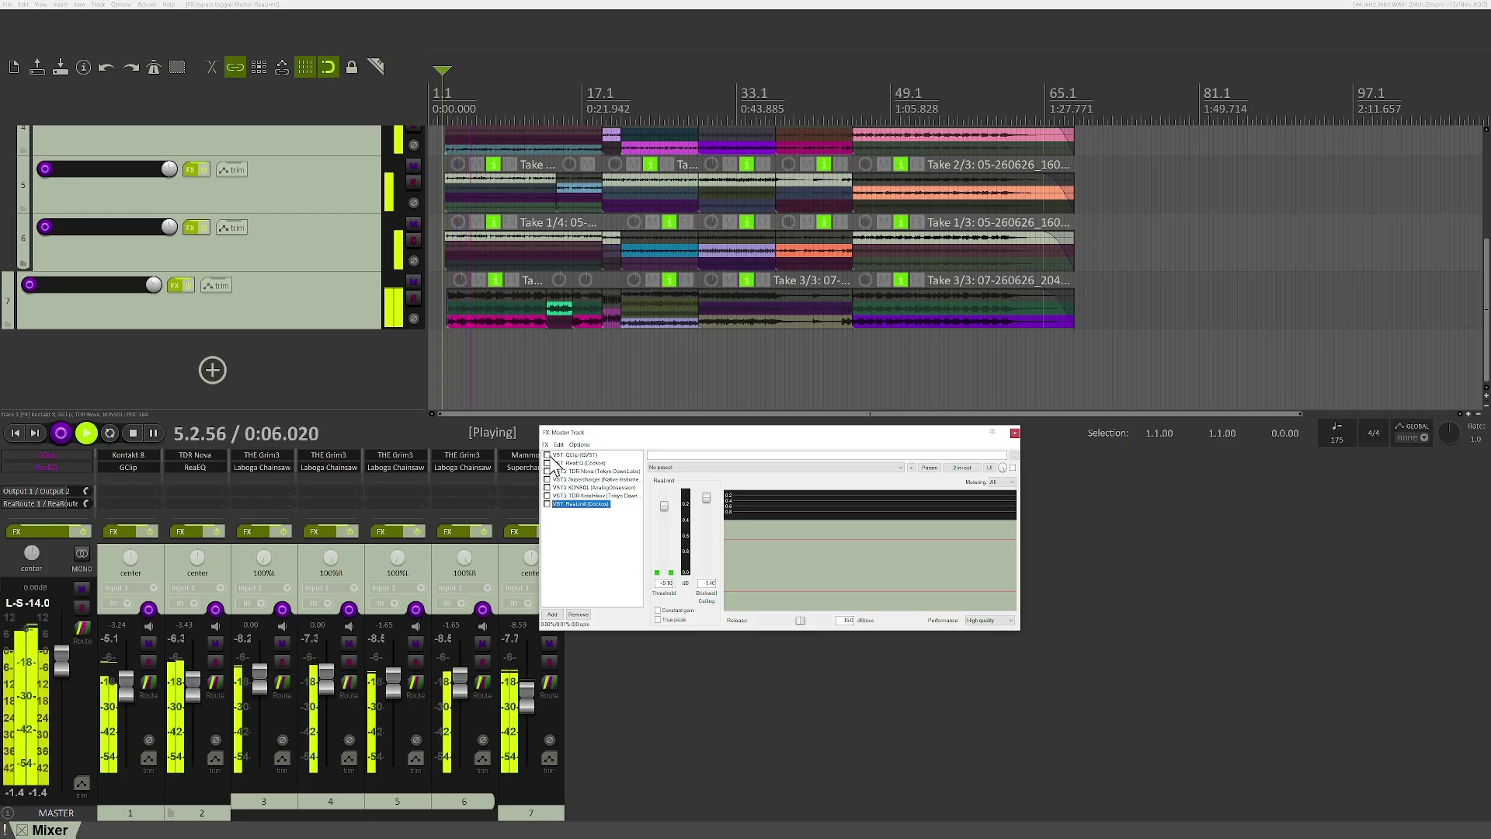
Re-enable GClip, ReaEQ, TDR Nova, Supercharger, KONSOL, TDR Kotelnikov and ReaLimit in sequence during playback, and stop playback
click(547, 455)
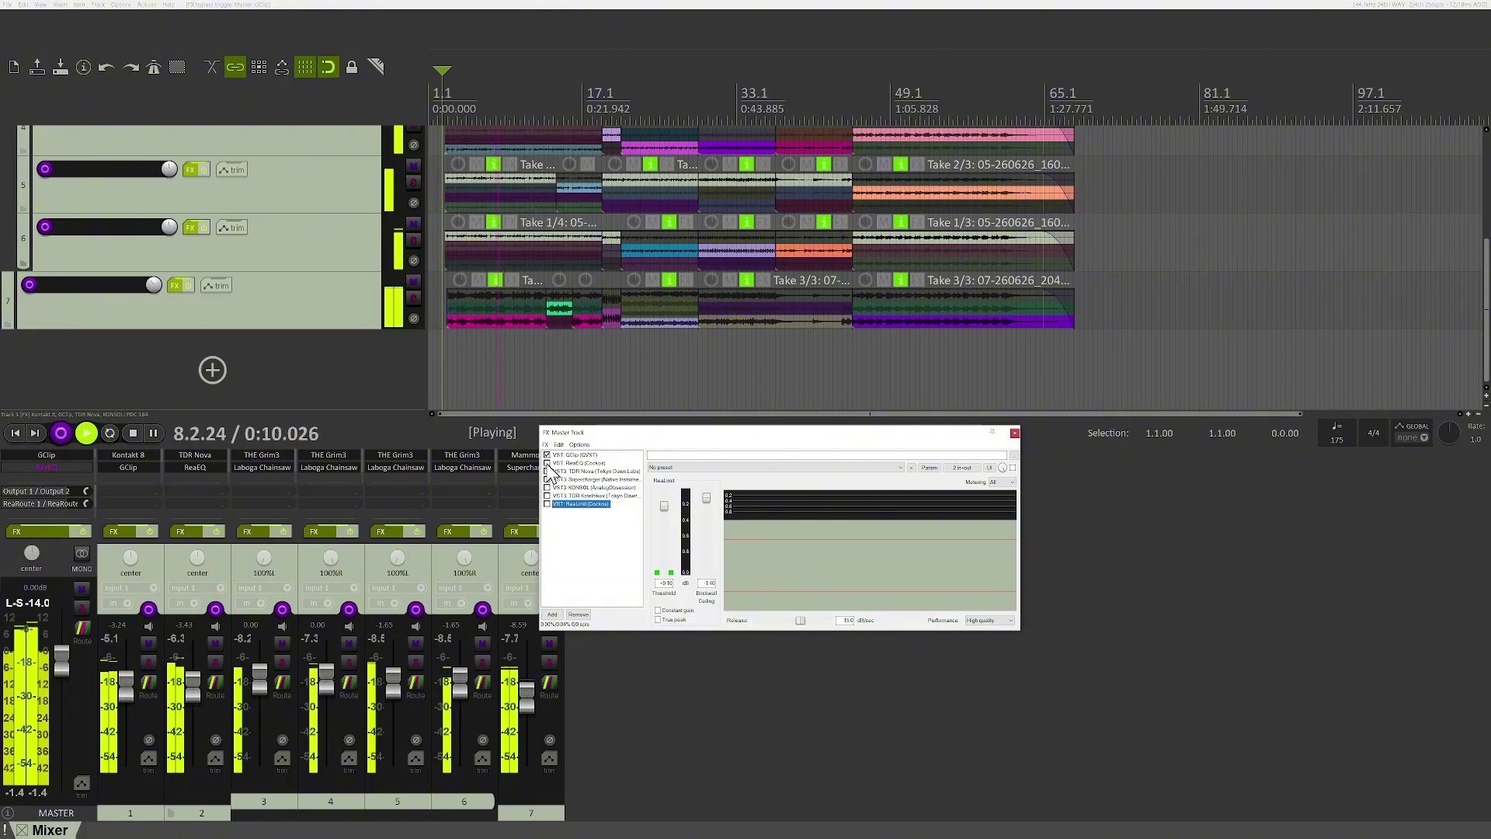
click(546, 463)
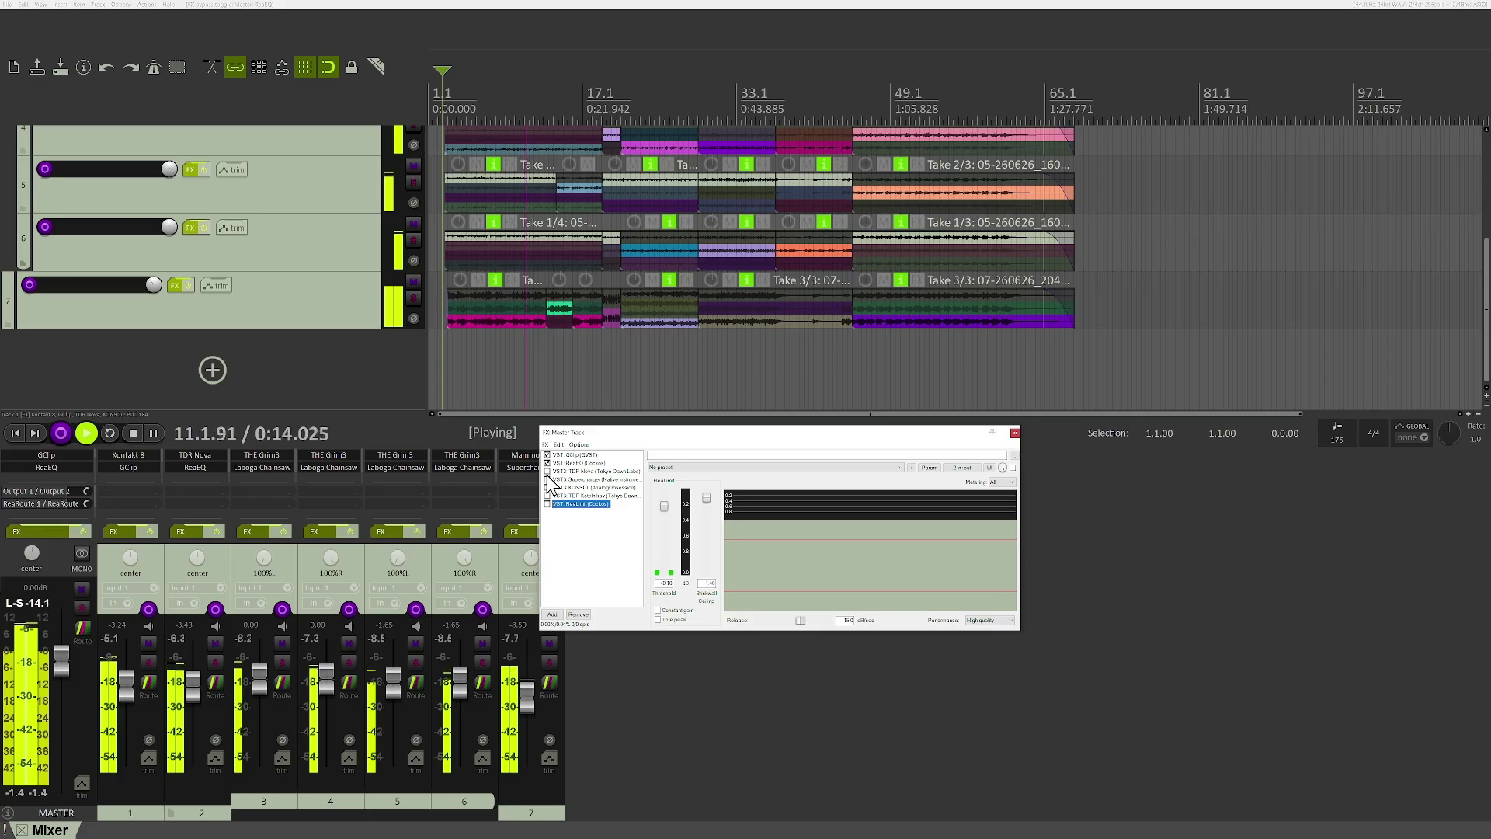
click(547, 472)
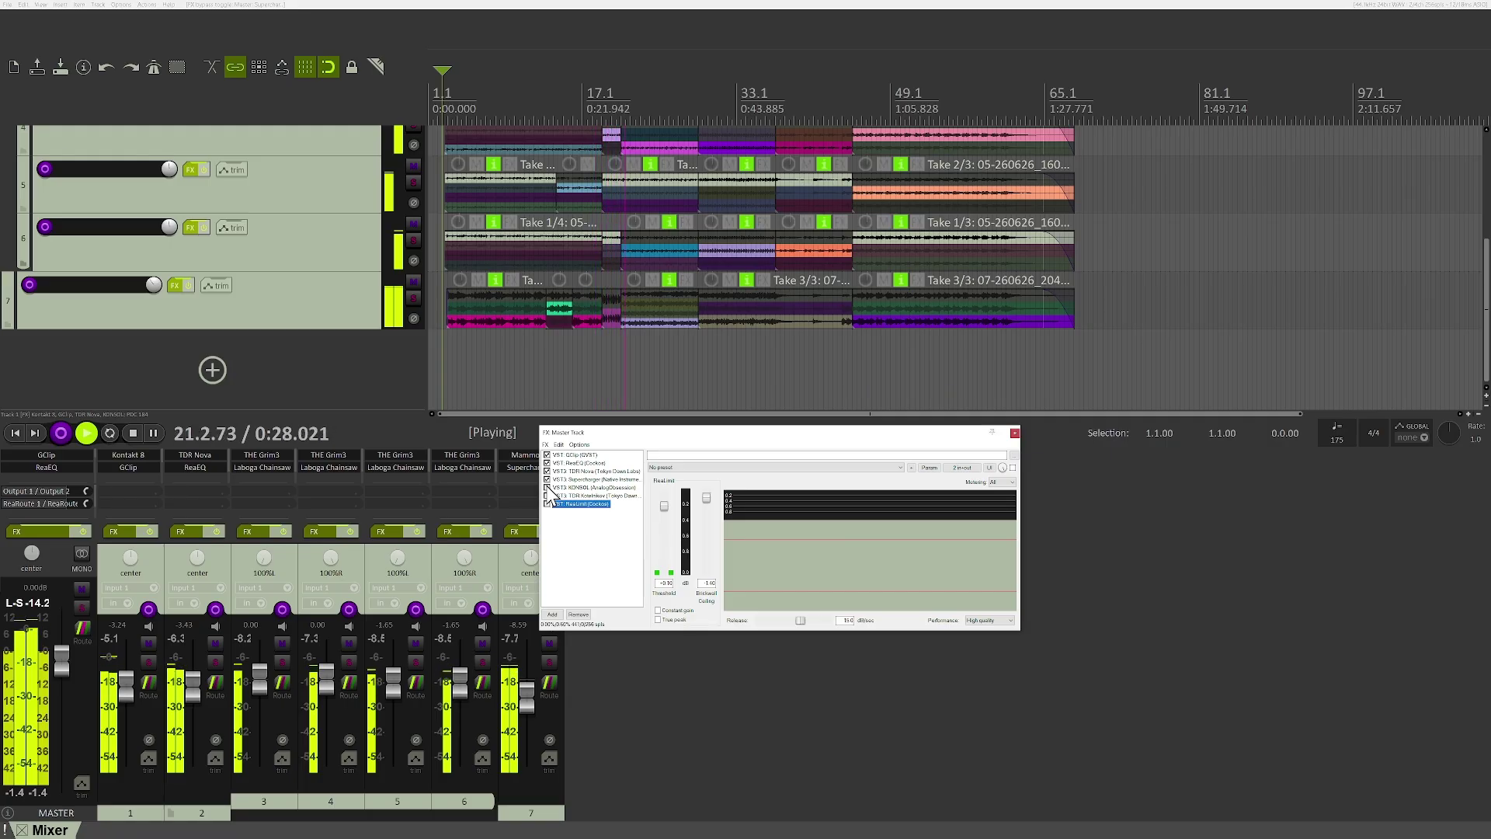
click(547, 487)
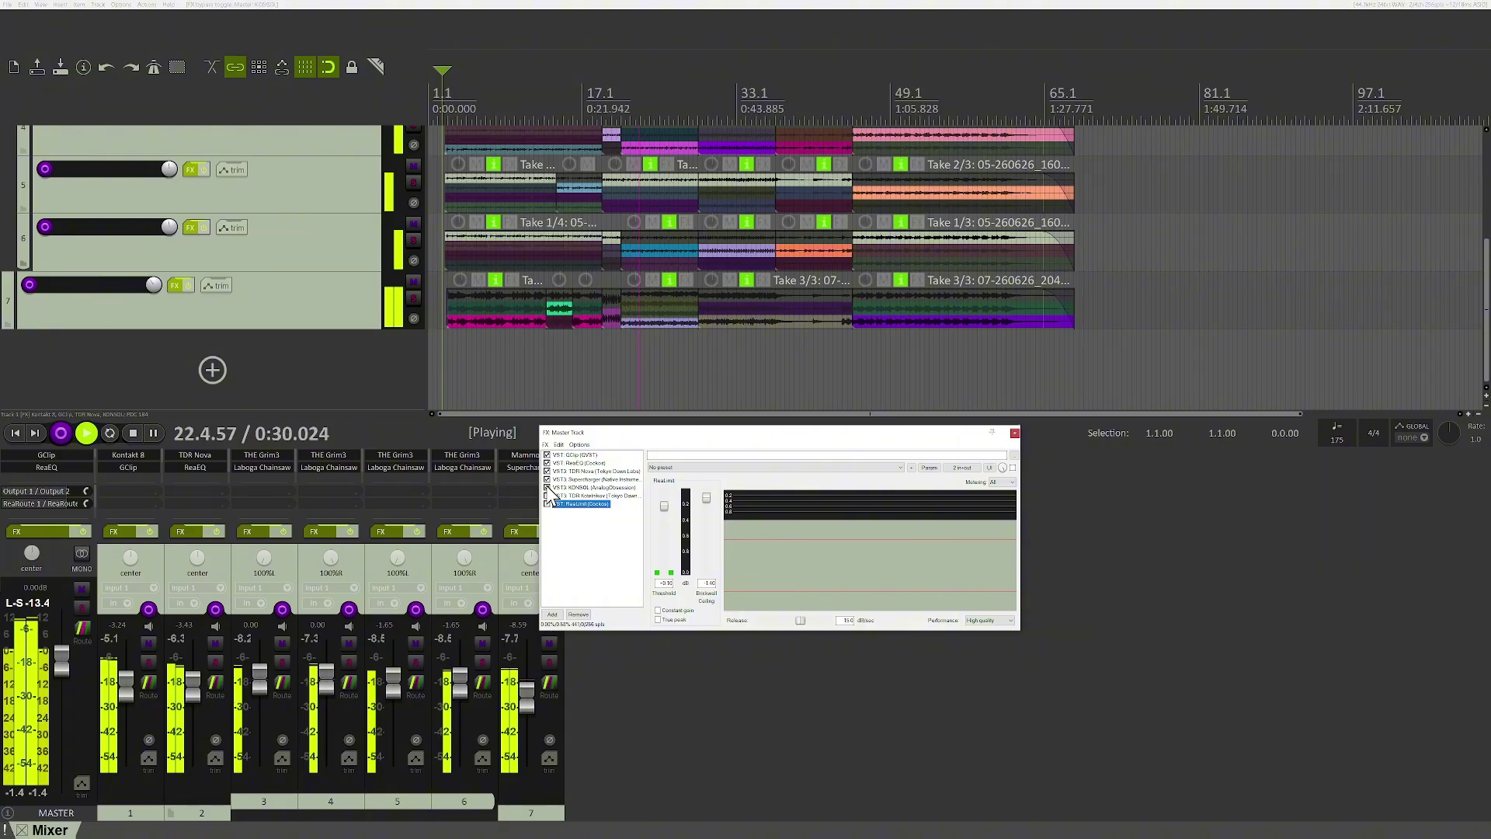
click(548, 504)
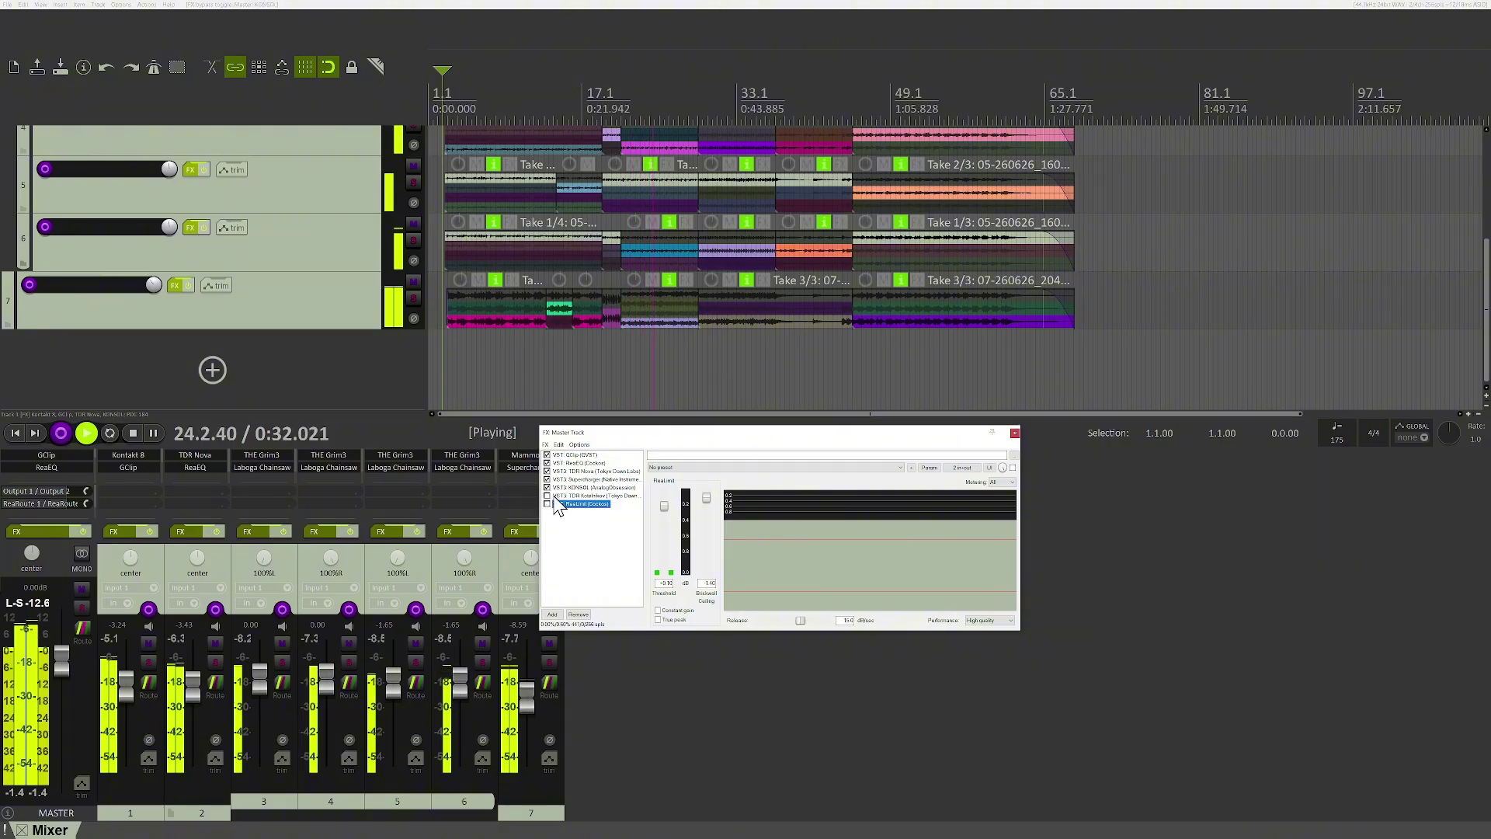
click(548, 495)
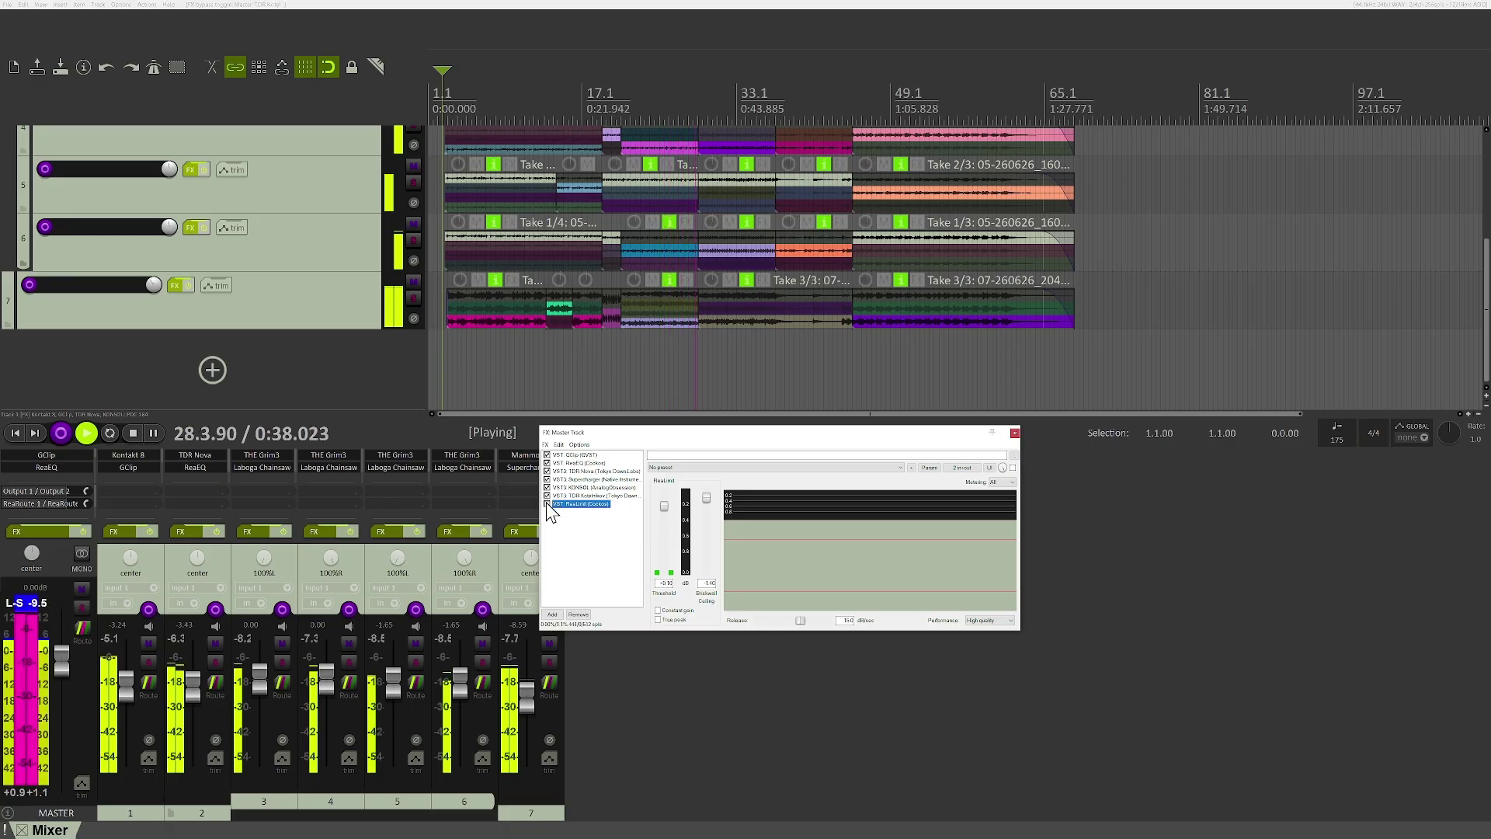
click(547, 503)
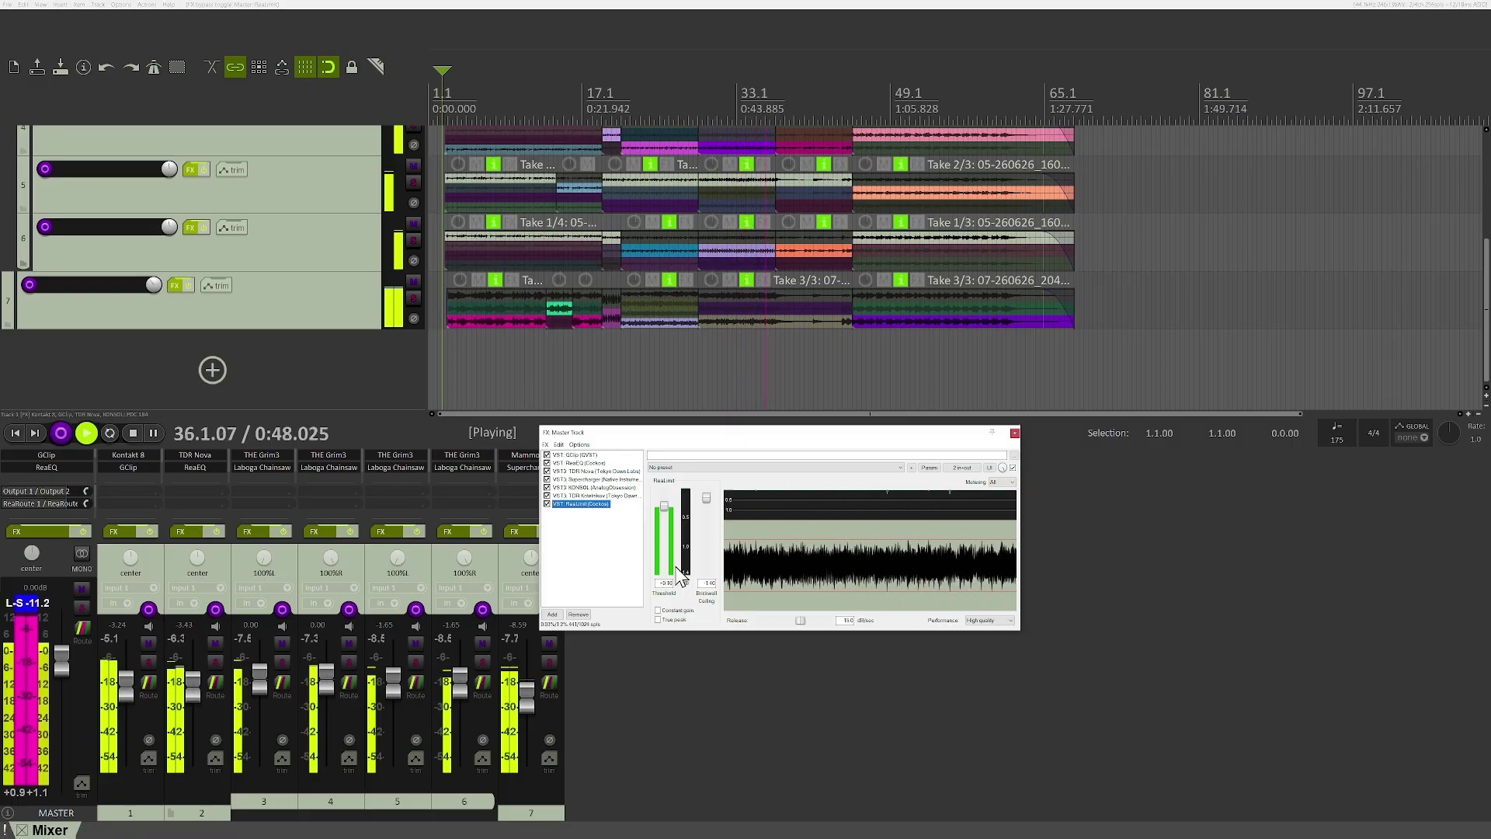
key(space)
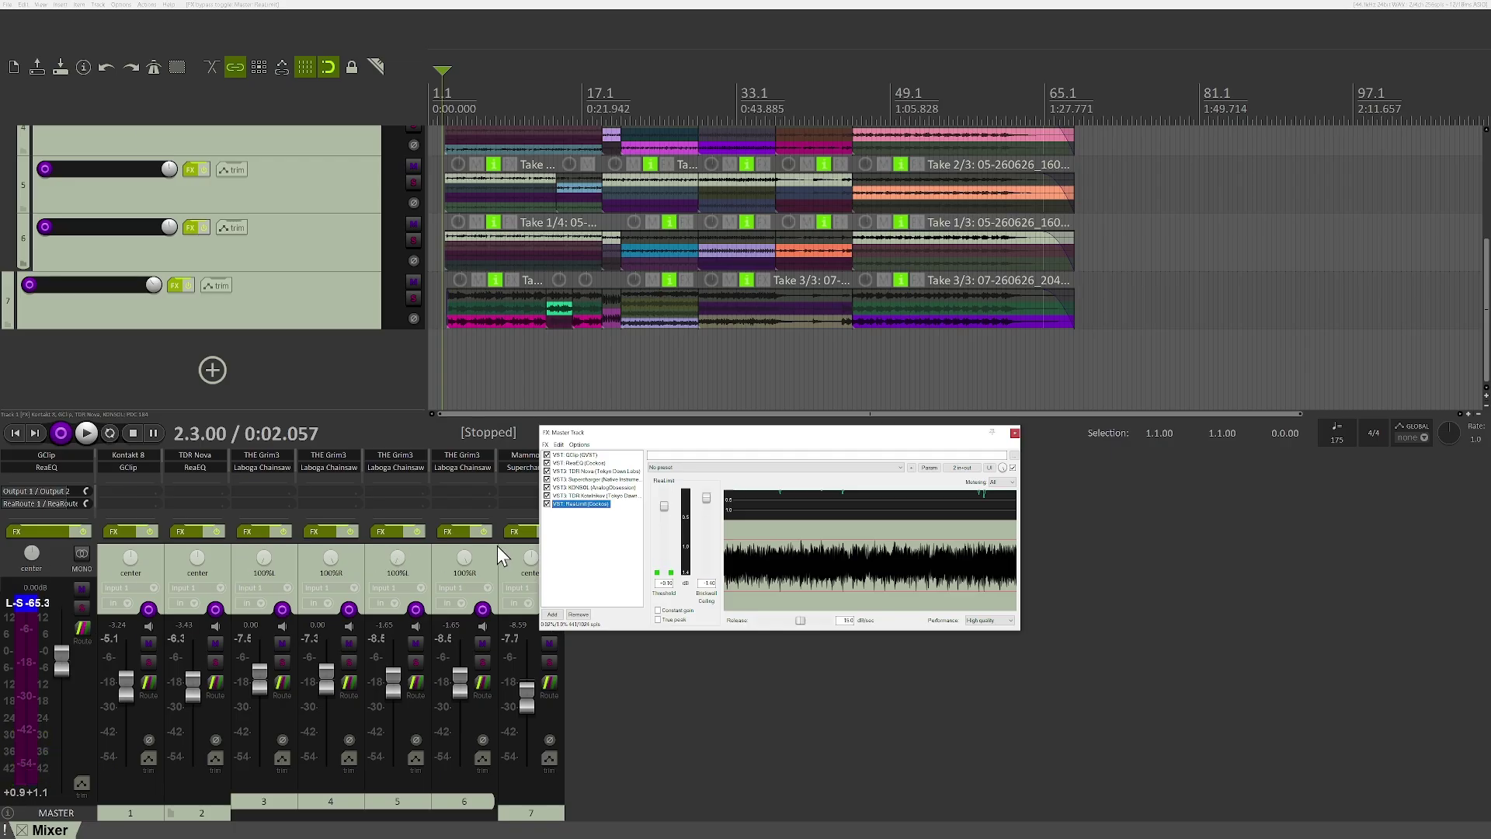
Open track 3's effects chain and examine the gain setting of the Laboga distortion pedal
click(458, 531)
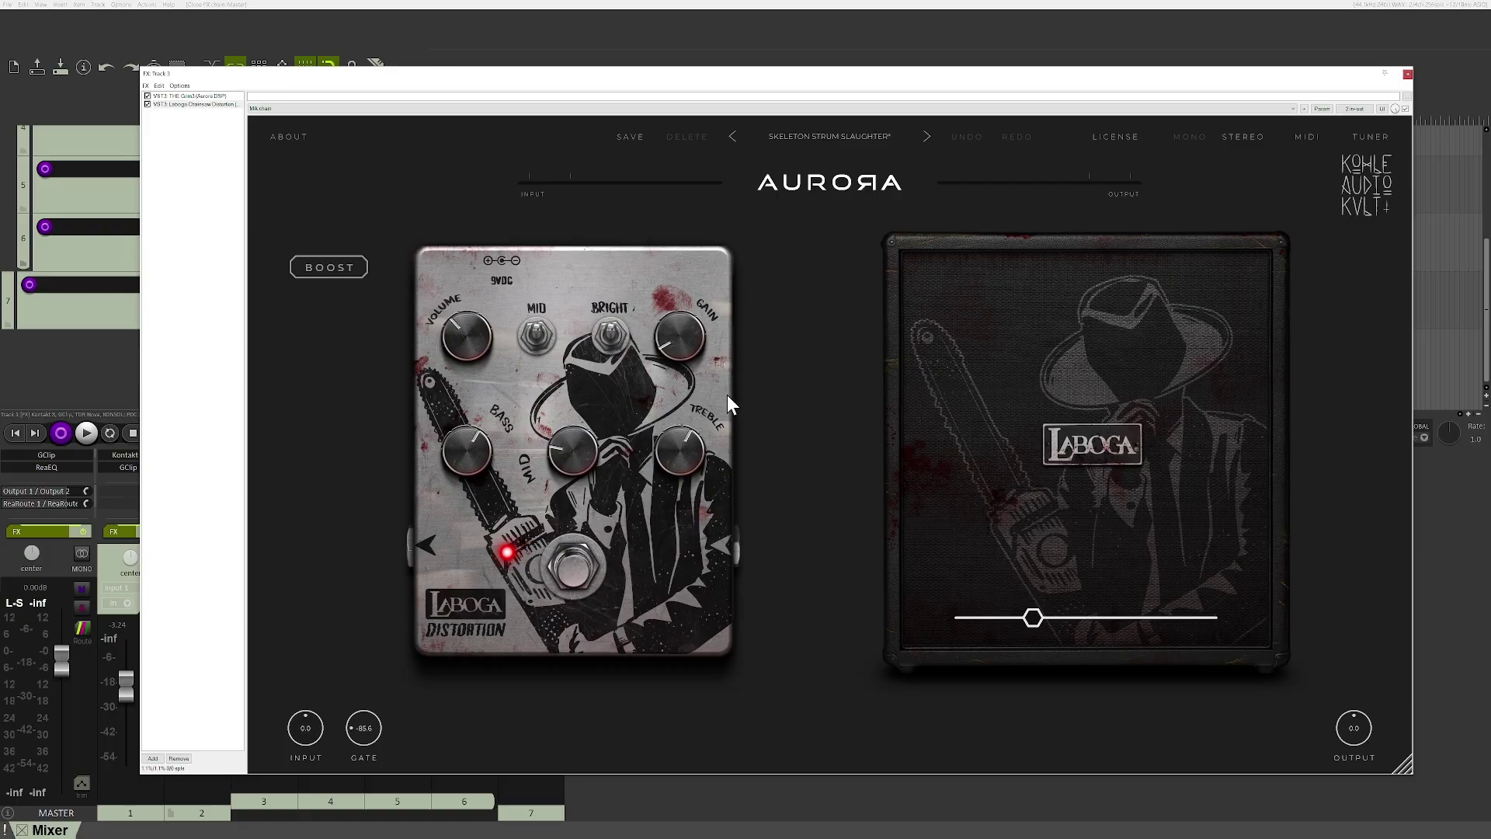
mouse_move(692, 347)
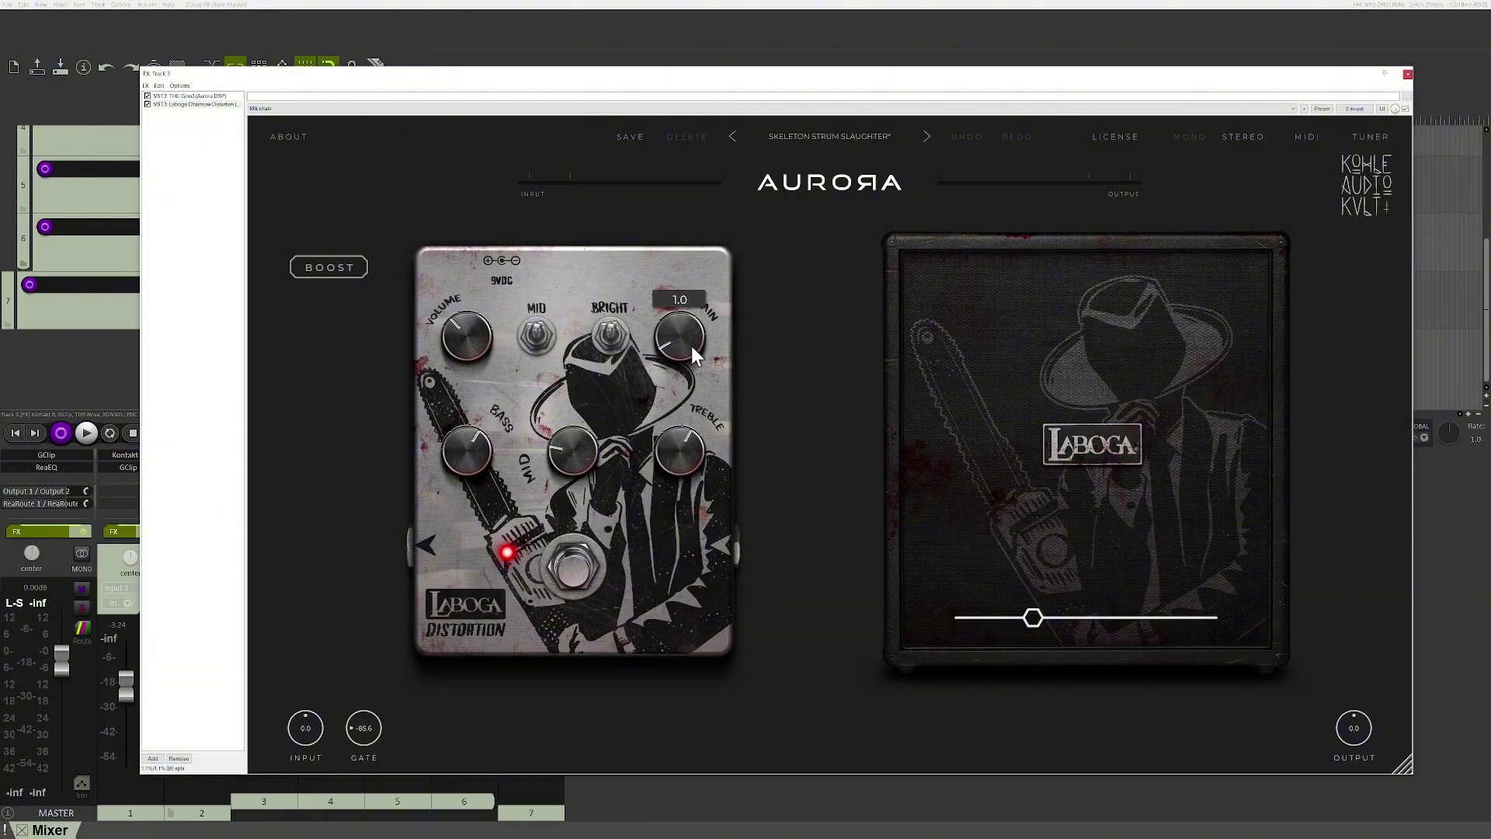